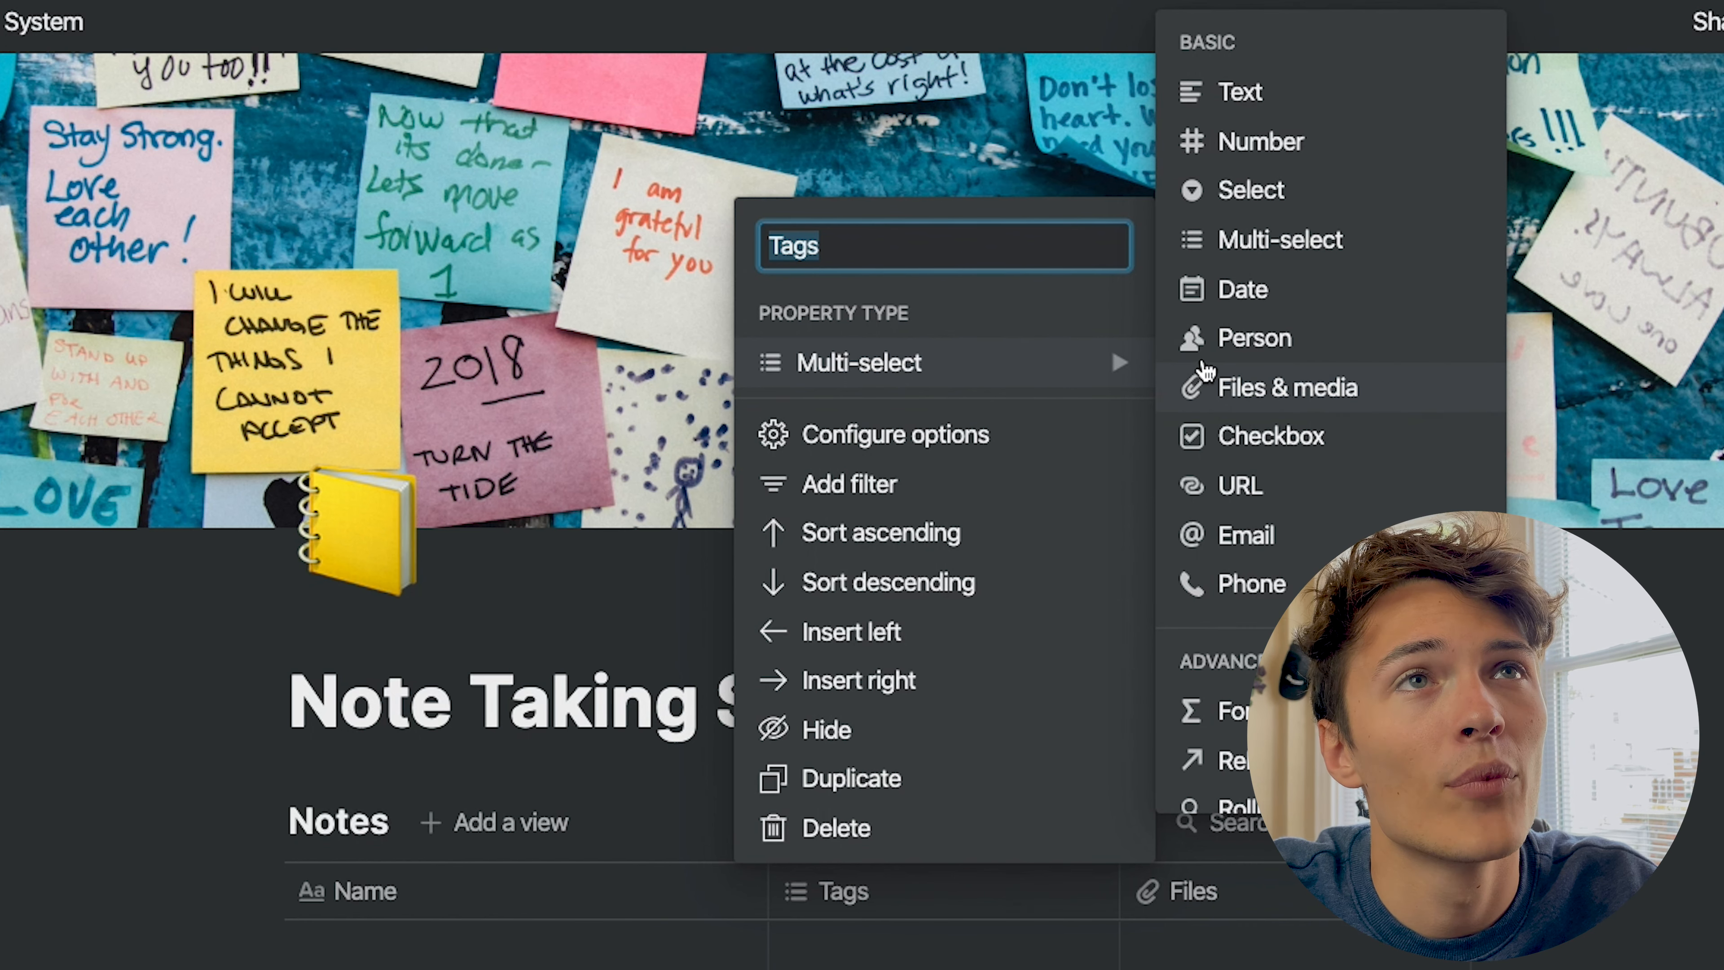
Change the Tags property of the Notes table to the Select type and rename it Classes
{"action": "left_click", "coordinate": [1255, 194]}
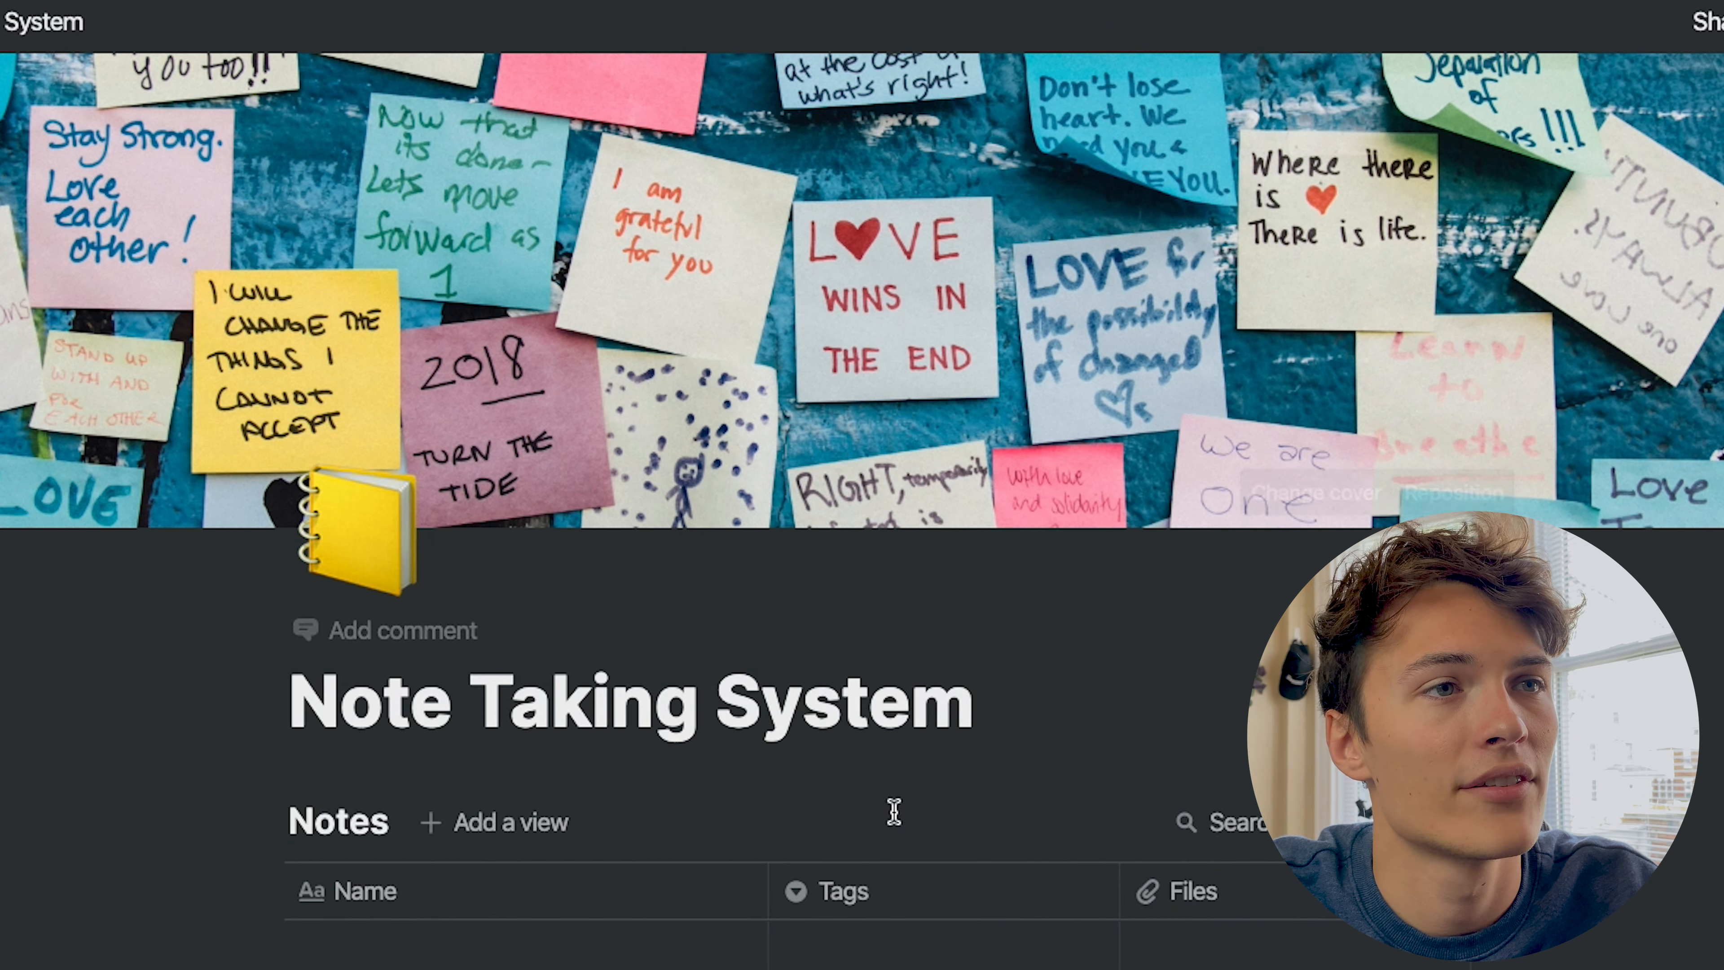
{"action": "left_click", "coordinate": [867, 893]}
{"action": "key", "text": "Escape"}
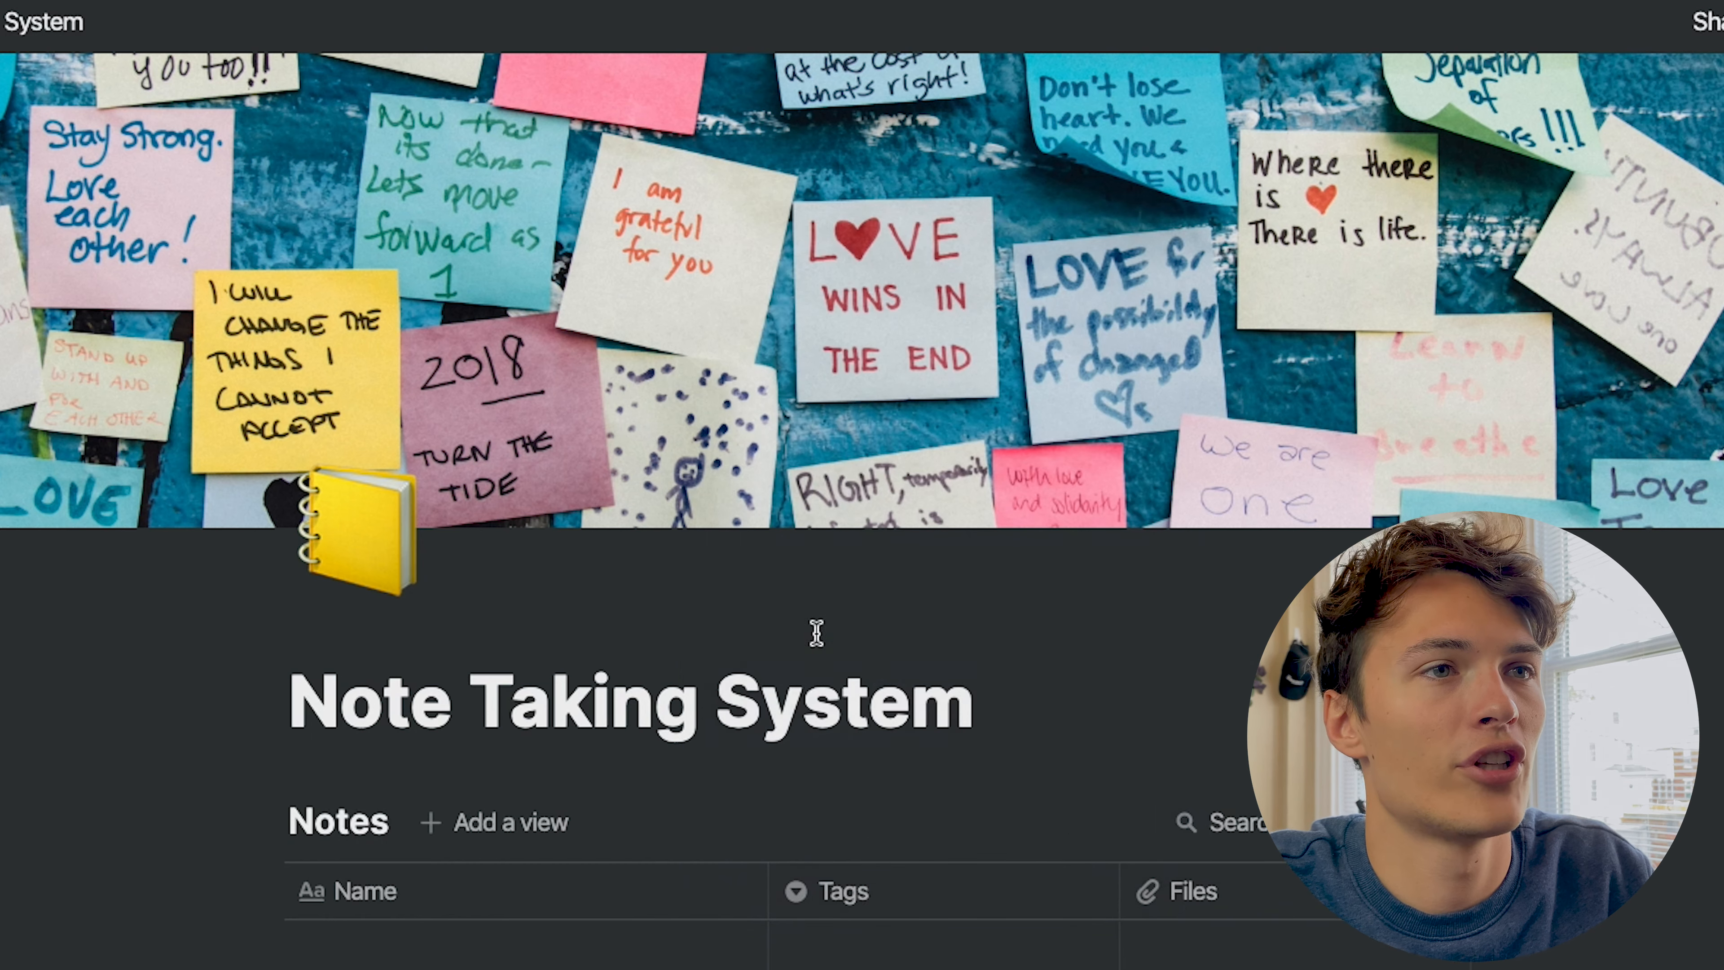
{"action": "left_click", "coordinate": [848, 900]}
{"action": "double_click", "coordinate": [814, 253]}
{"action": "type", "text": "Classes"}
{"action": "key", "text": "Return"}
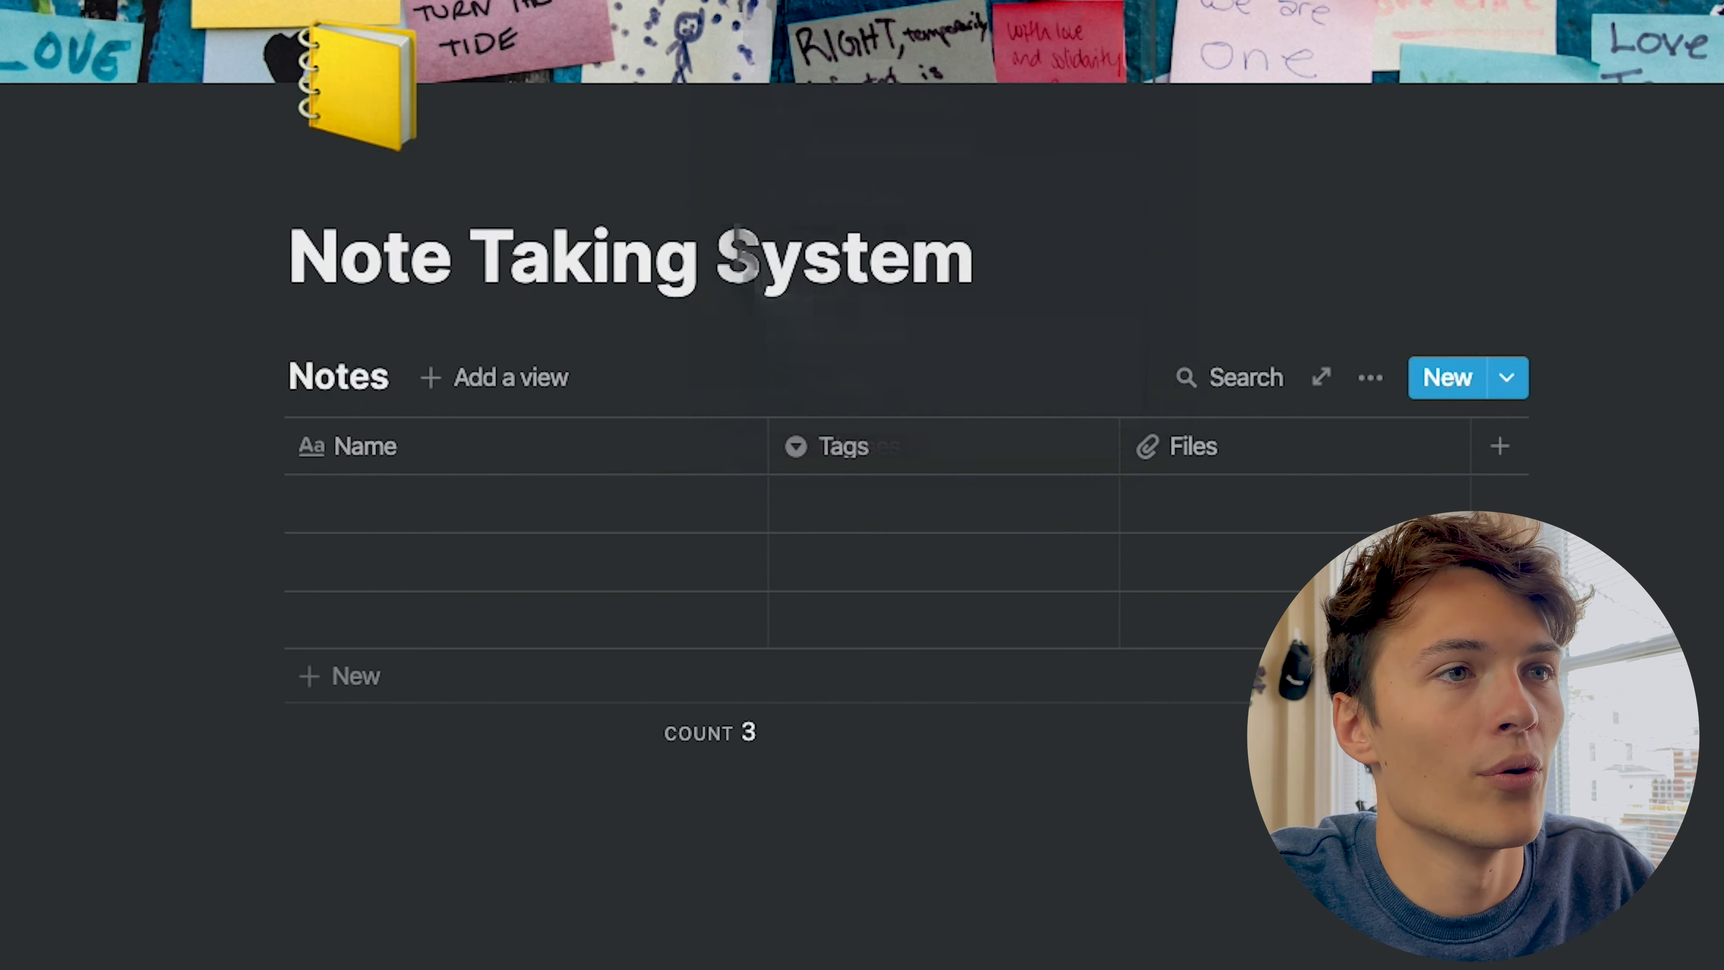
Create the Classes options Flim 101, Hist 201 and Math in the first three rows of the table
{"action": "left_click", "coordinate": [824, 529]}
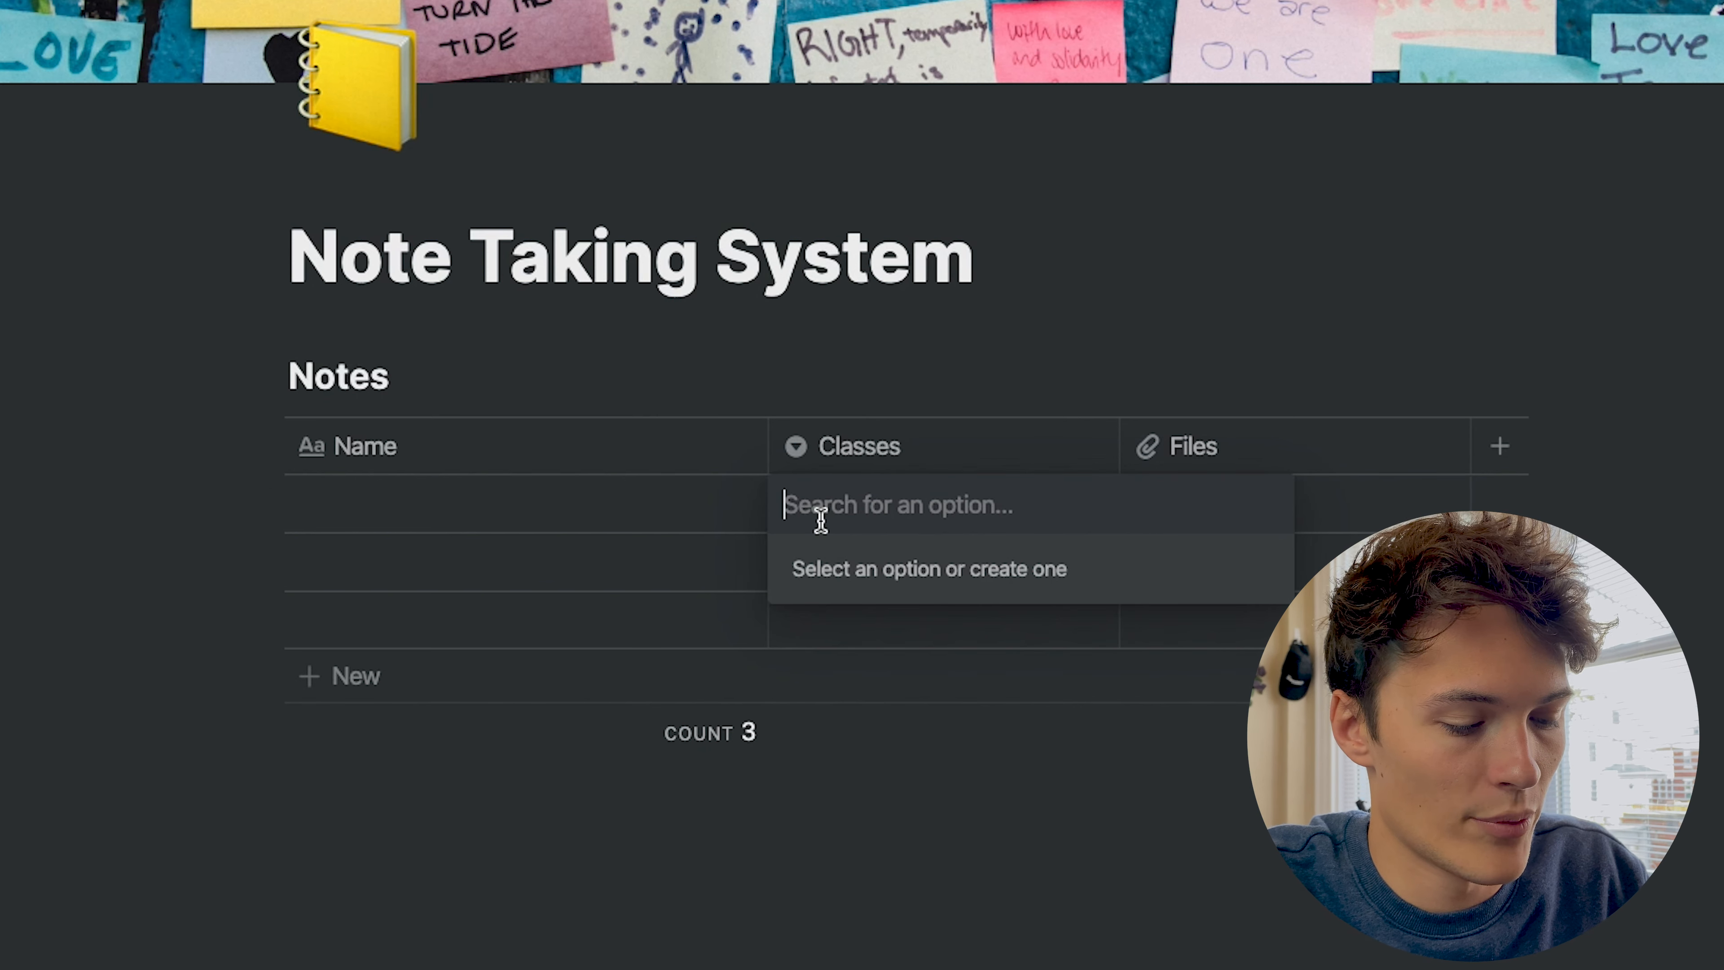
{"action": "type", "text": "Flim 101"}
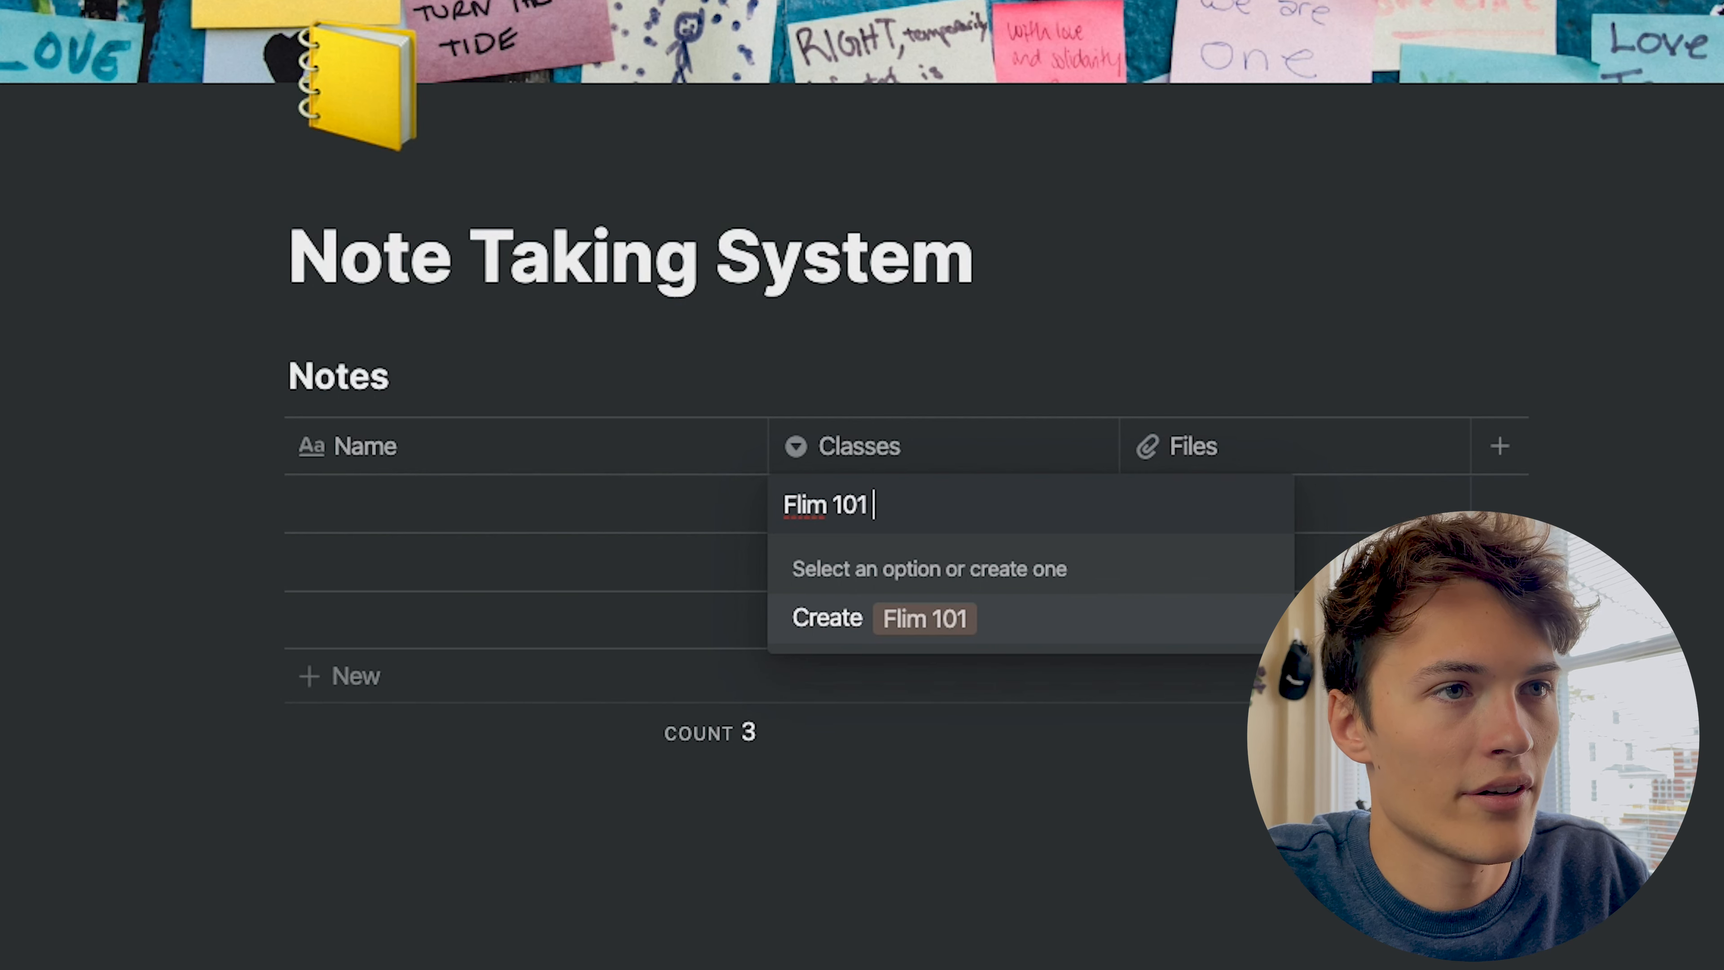
{"action": "key", "text": "Return"}
{"action": "type", "text": "Hist"}
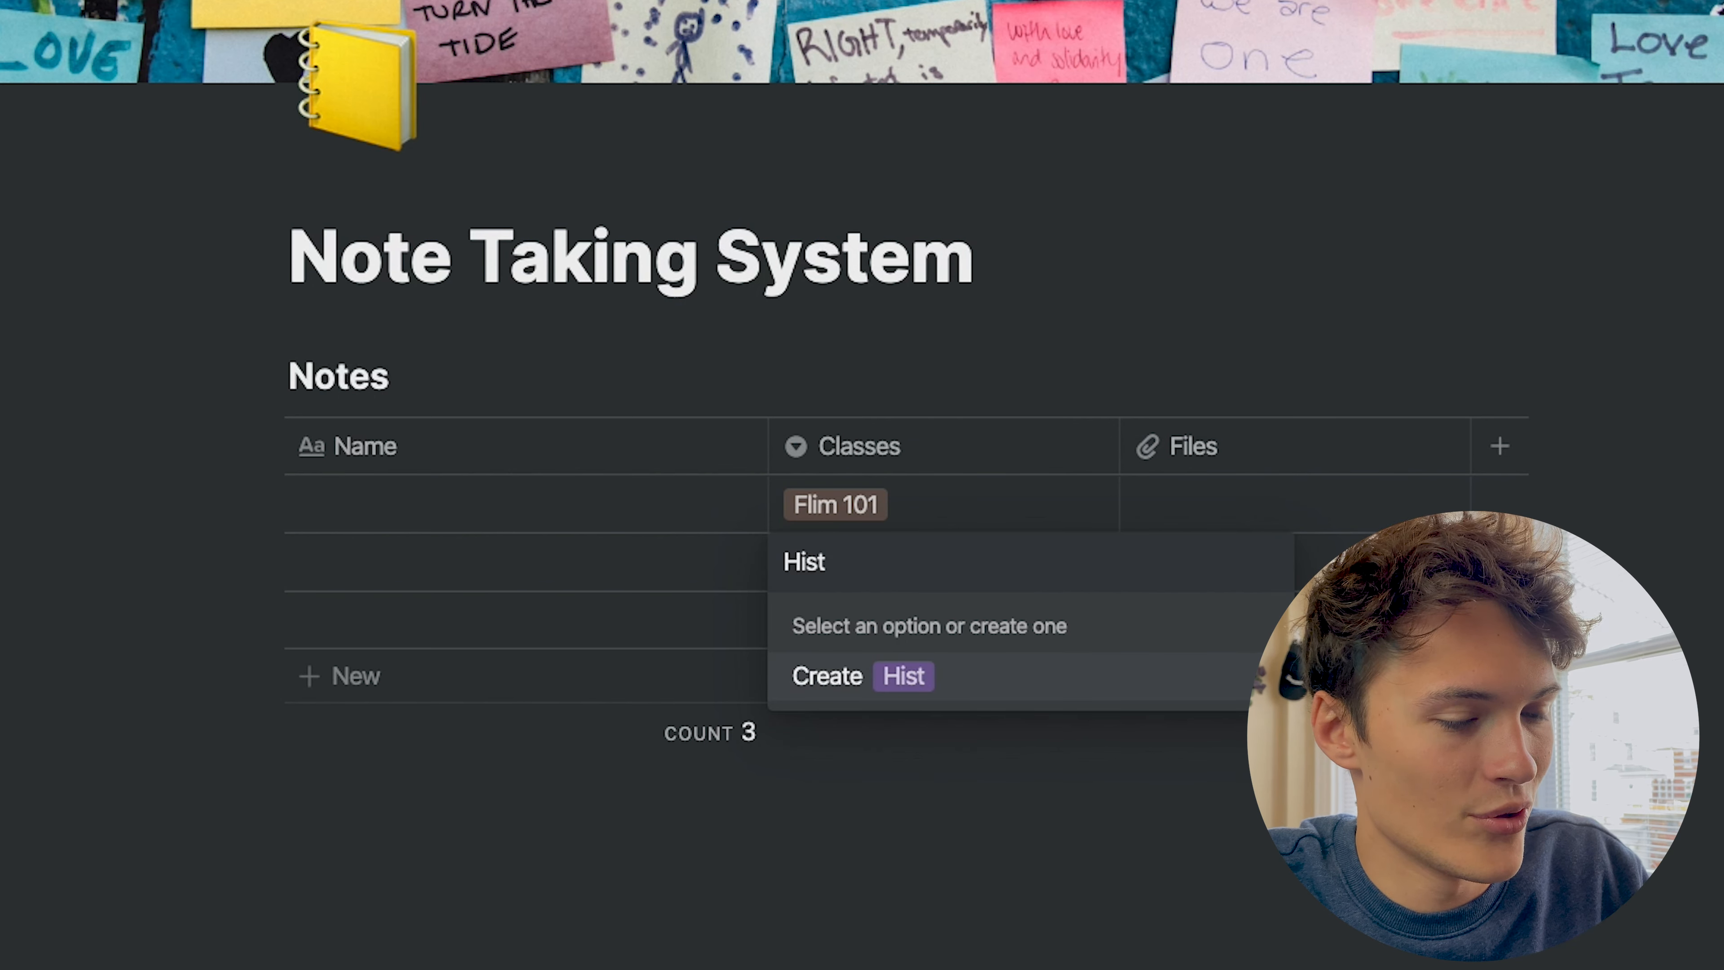
{"action": "type", "text": " 201"}
{"action": "key", "text": "Return"}
{"action": "type", "text": "Math"}
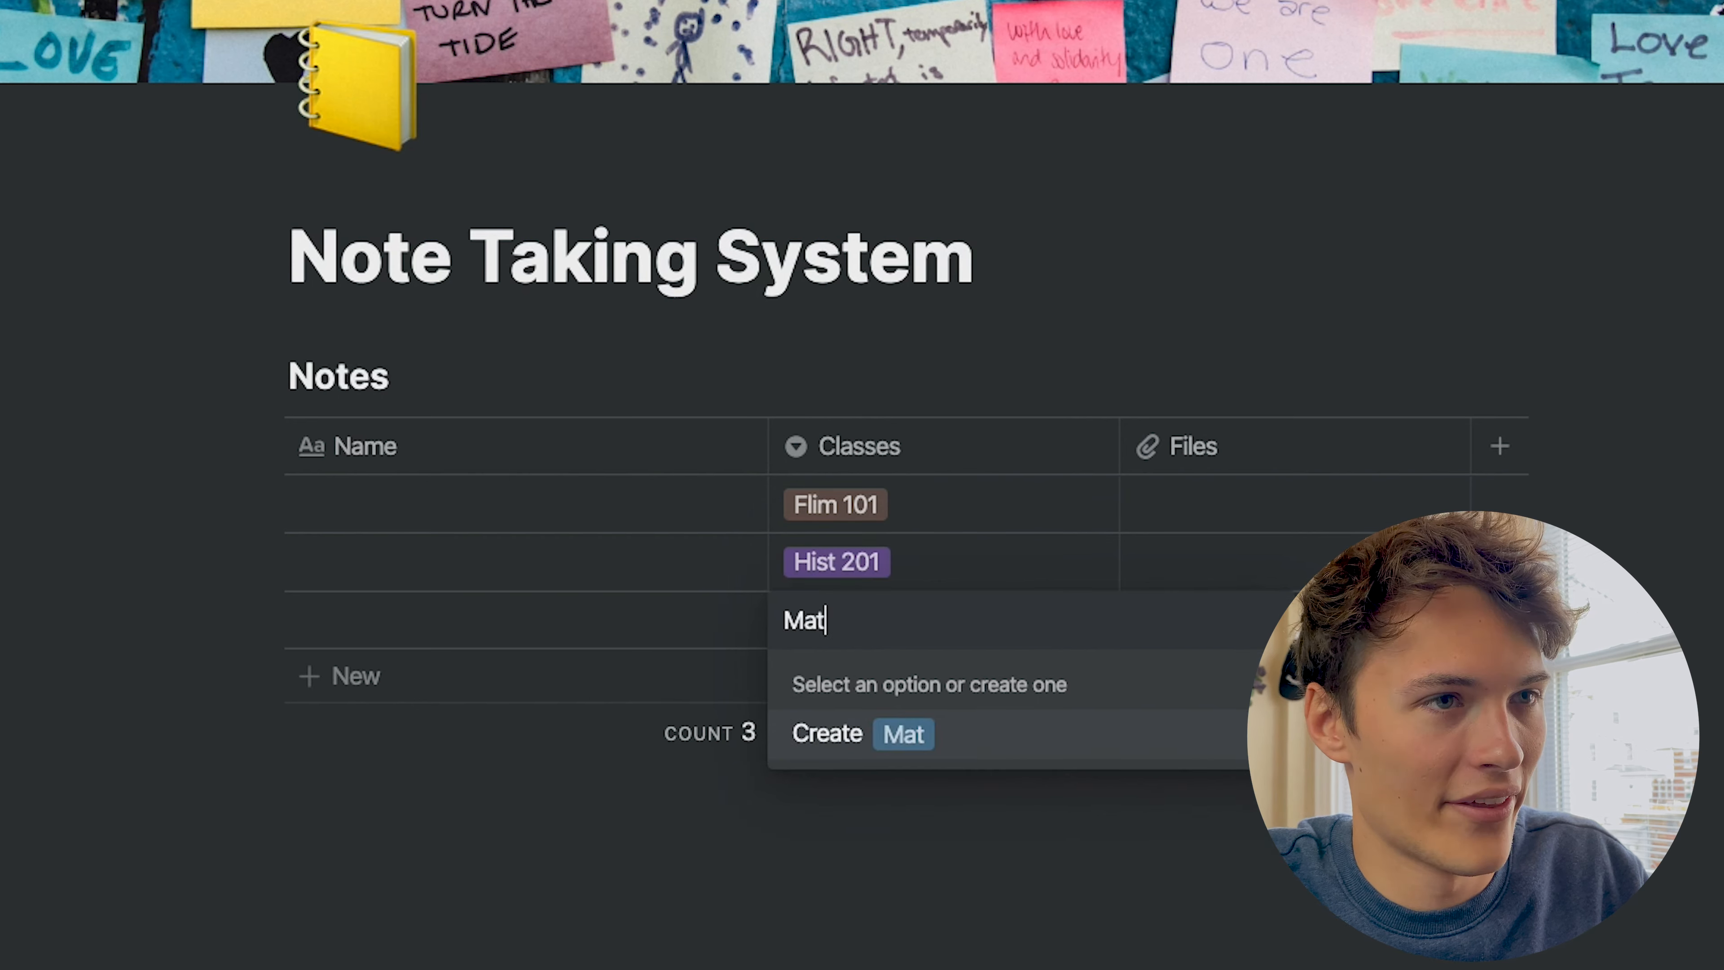
{"action": "key", "text": "Return"}
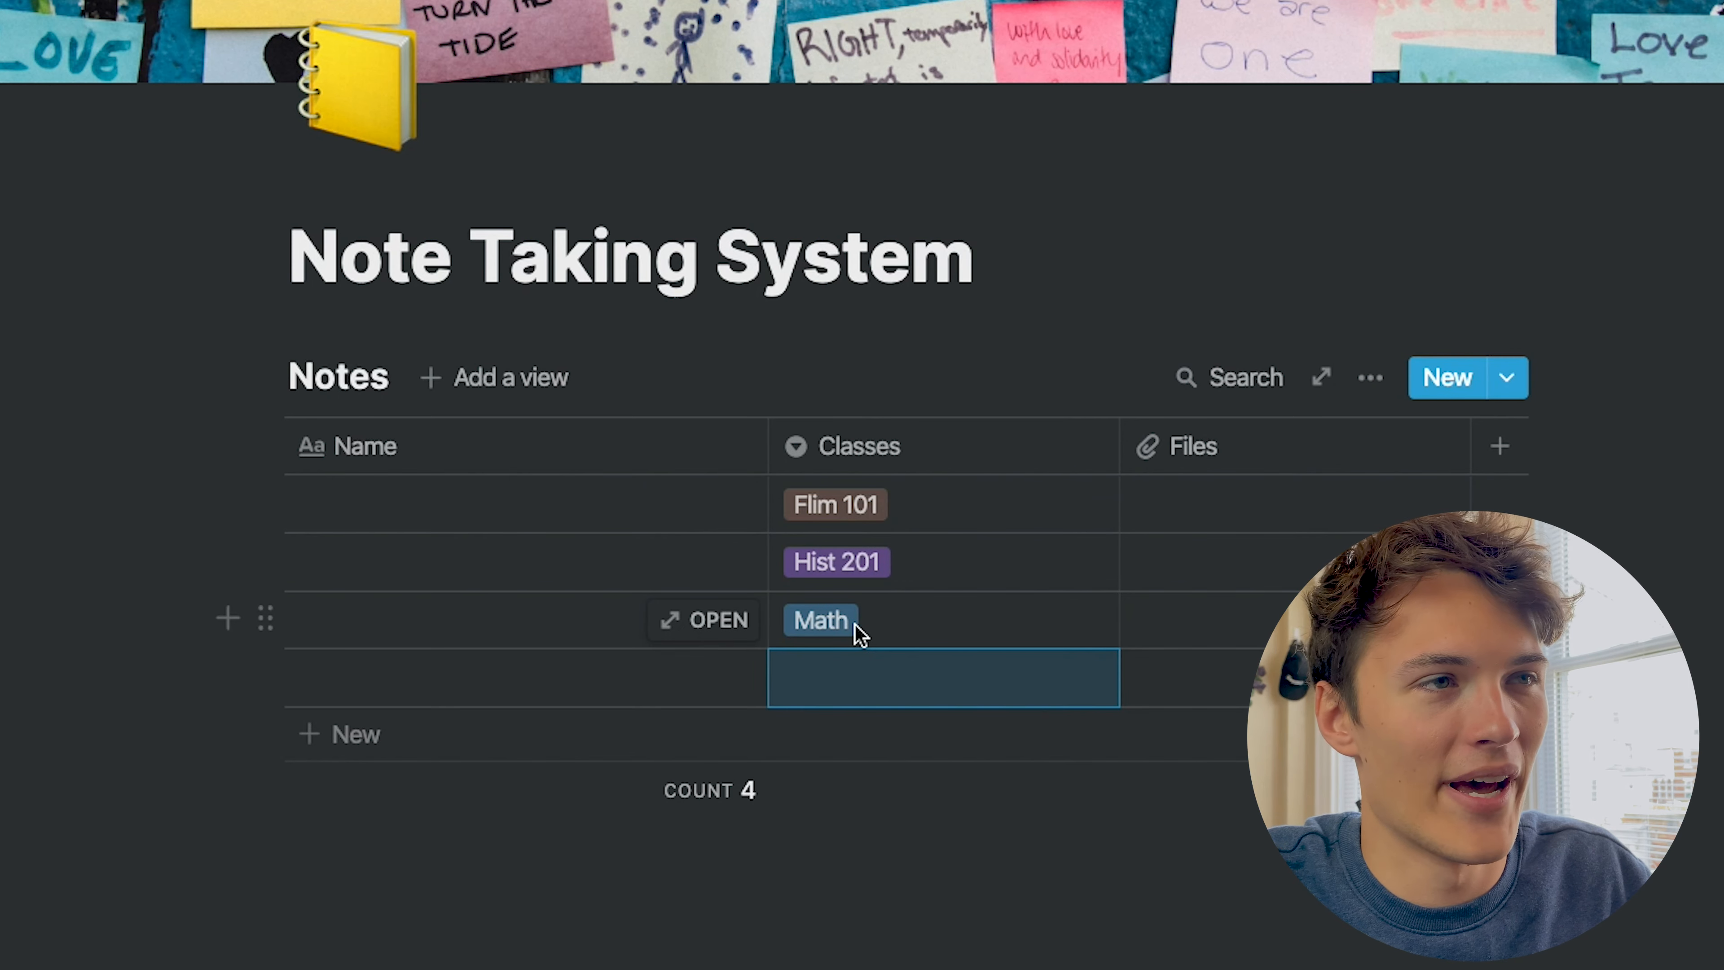
Convert the Files property of the Notes table into a Date property named Date
{"action": "left_click", "coordinate": [1190, 464]}
{"action": "mouse_move", "coordinate": [1166, 668]}
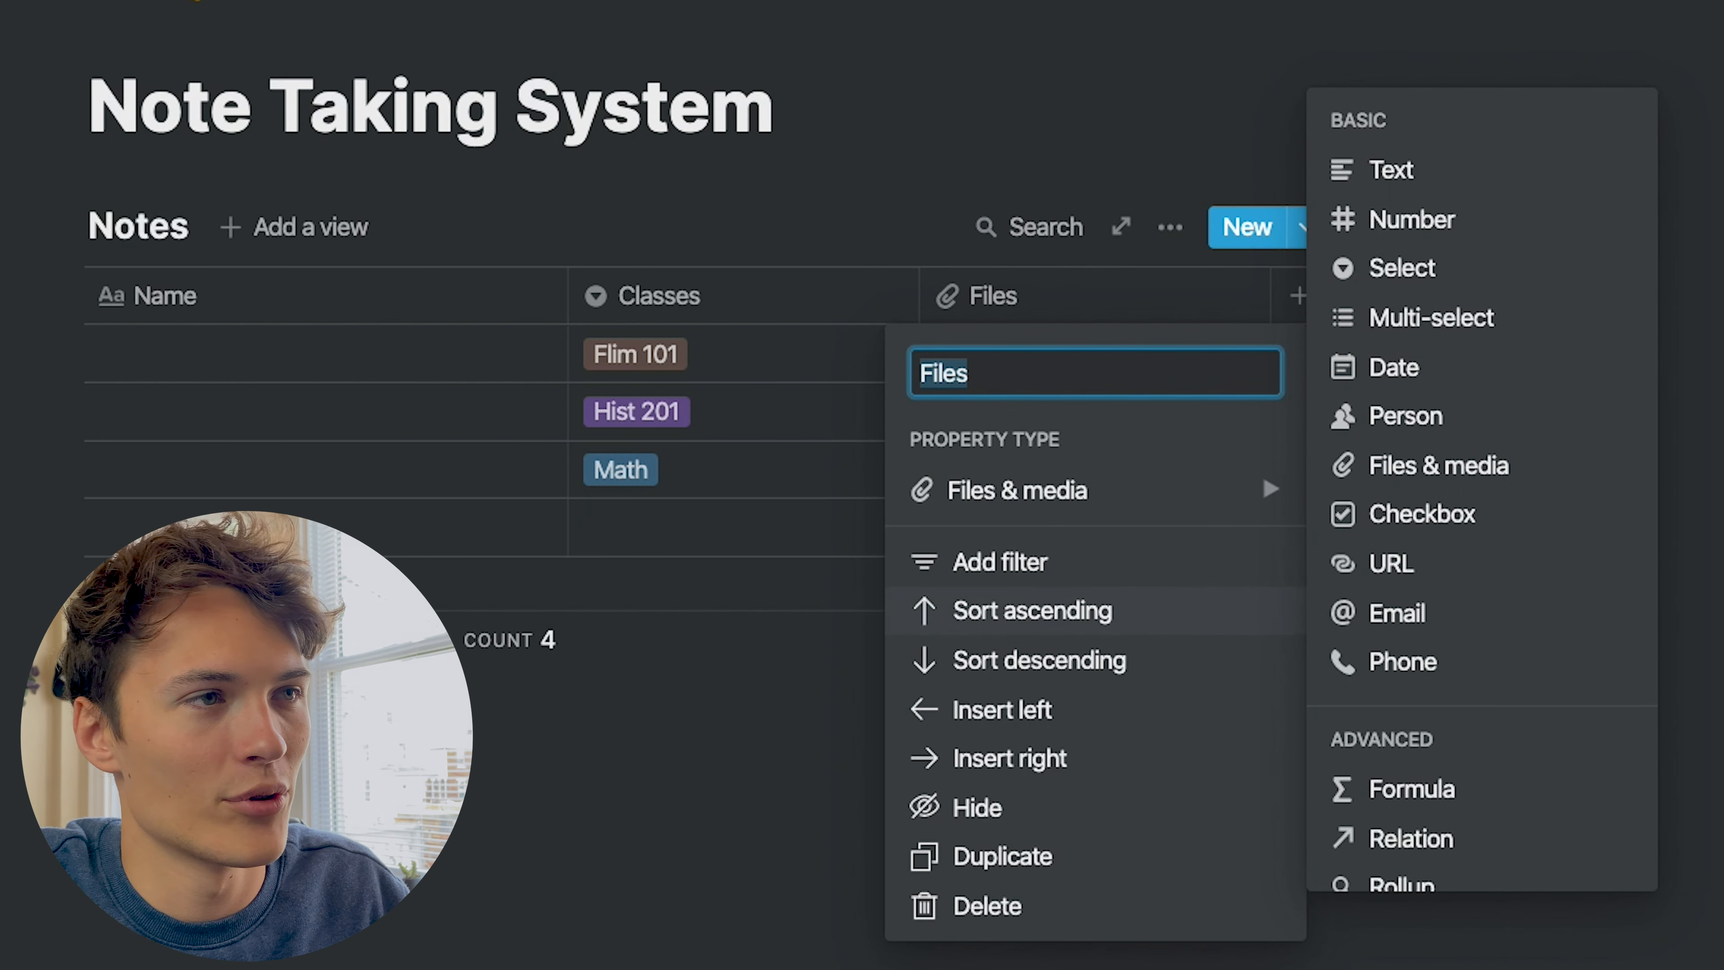
{"action": "key", "text": "Escape"}
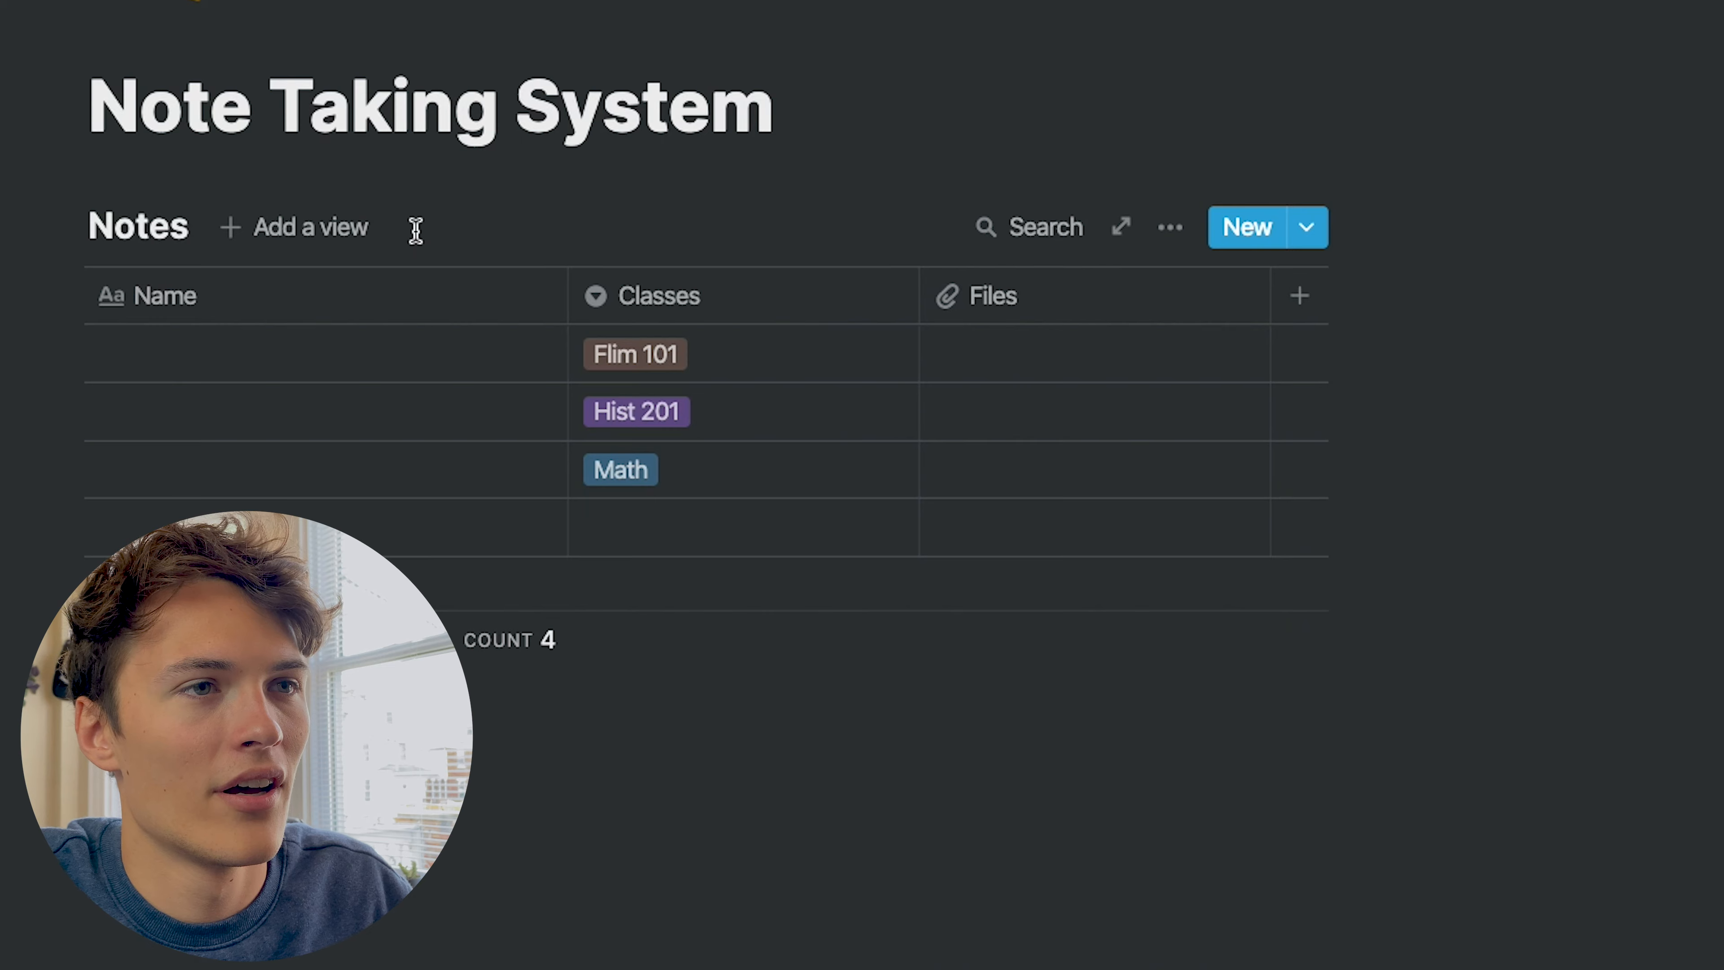
{"action": "left_click", "coordinate": [1046, 305]}
{"action": "left_click", "coordinate": [1262, 485]}
{"action": "left_click", "coordinate": [1378, 366]}
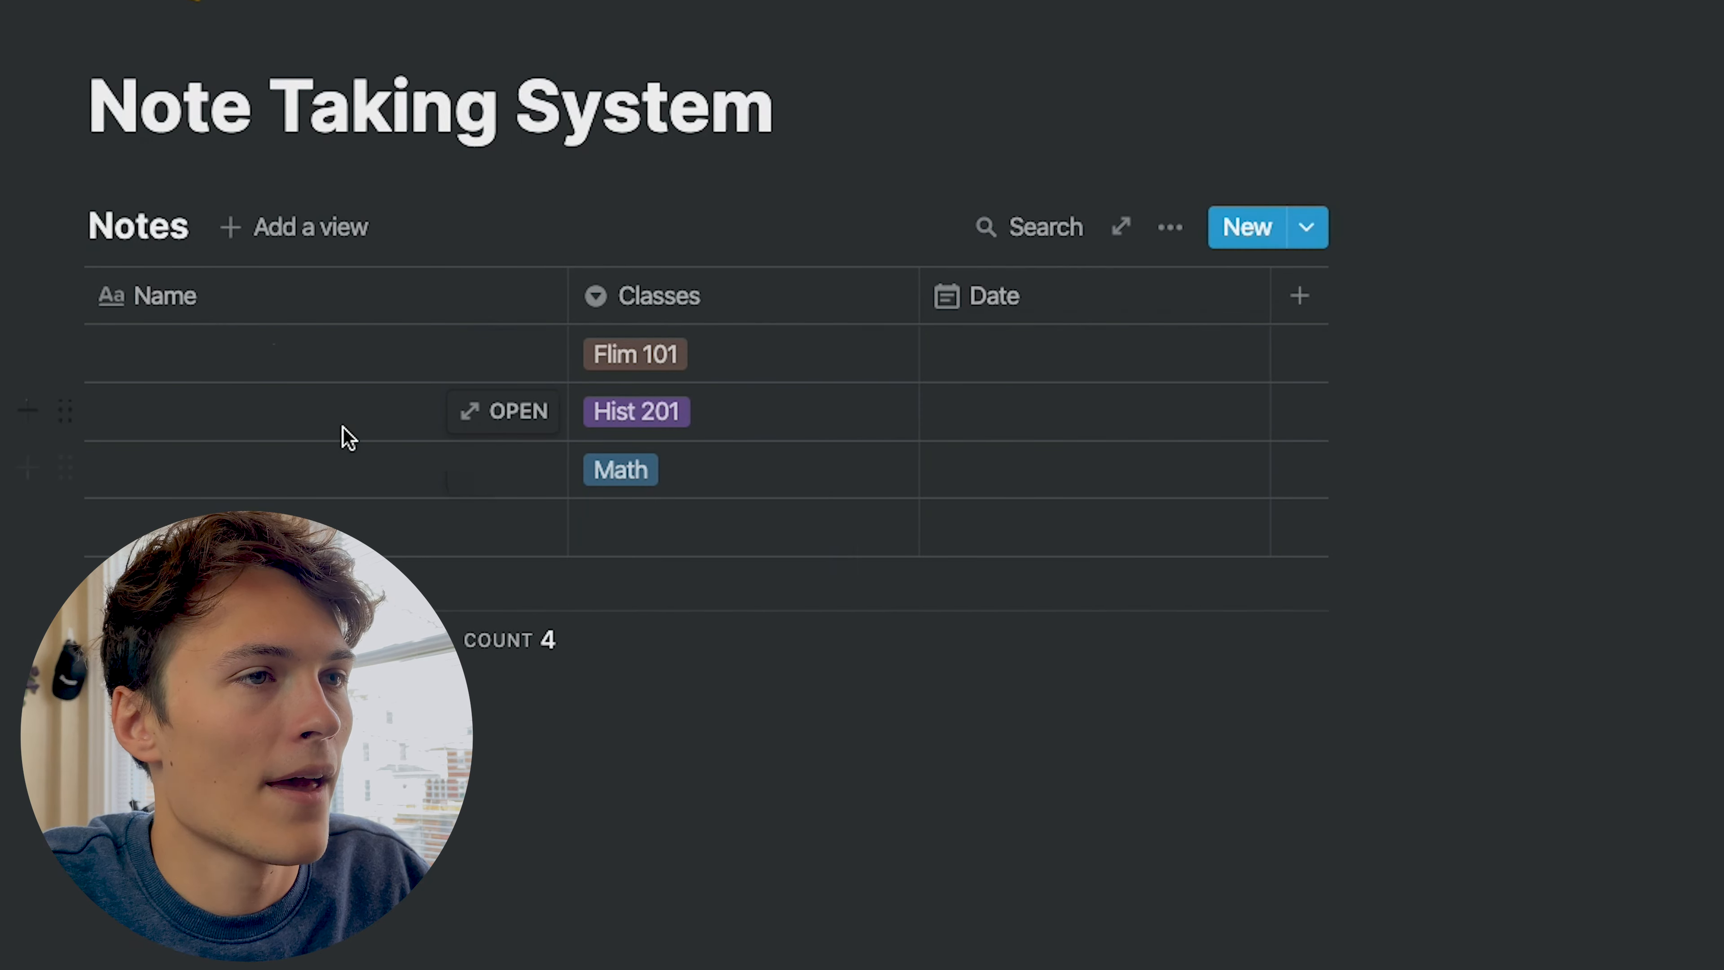
Remove the Math, Hist 201 and Flim 101 tags from the table rows, keeping them as available Classes options
{"action": "left_click", "coordinate": [675, 470]}
{"action": "left_click", "coordinate": [670, 470]}
{"action": "key", "text": "Escape"}
{"action": "left_click", "coordinate": [675, 428]}
{"action": "left_click", "coordinate": [699, 411]}
{"action": "key", "text": "Escape"}
{"action": "left_click", "coordinate": [677, 359]}
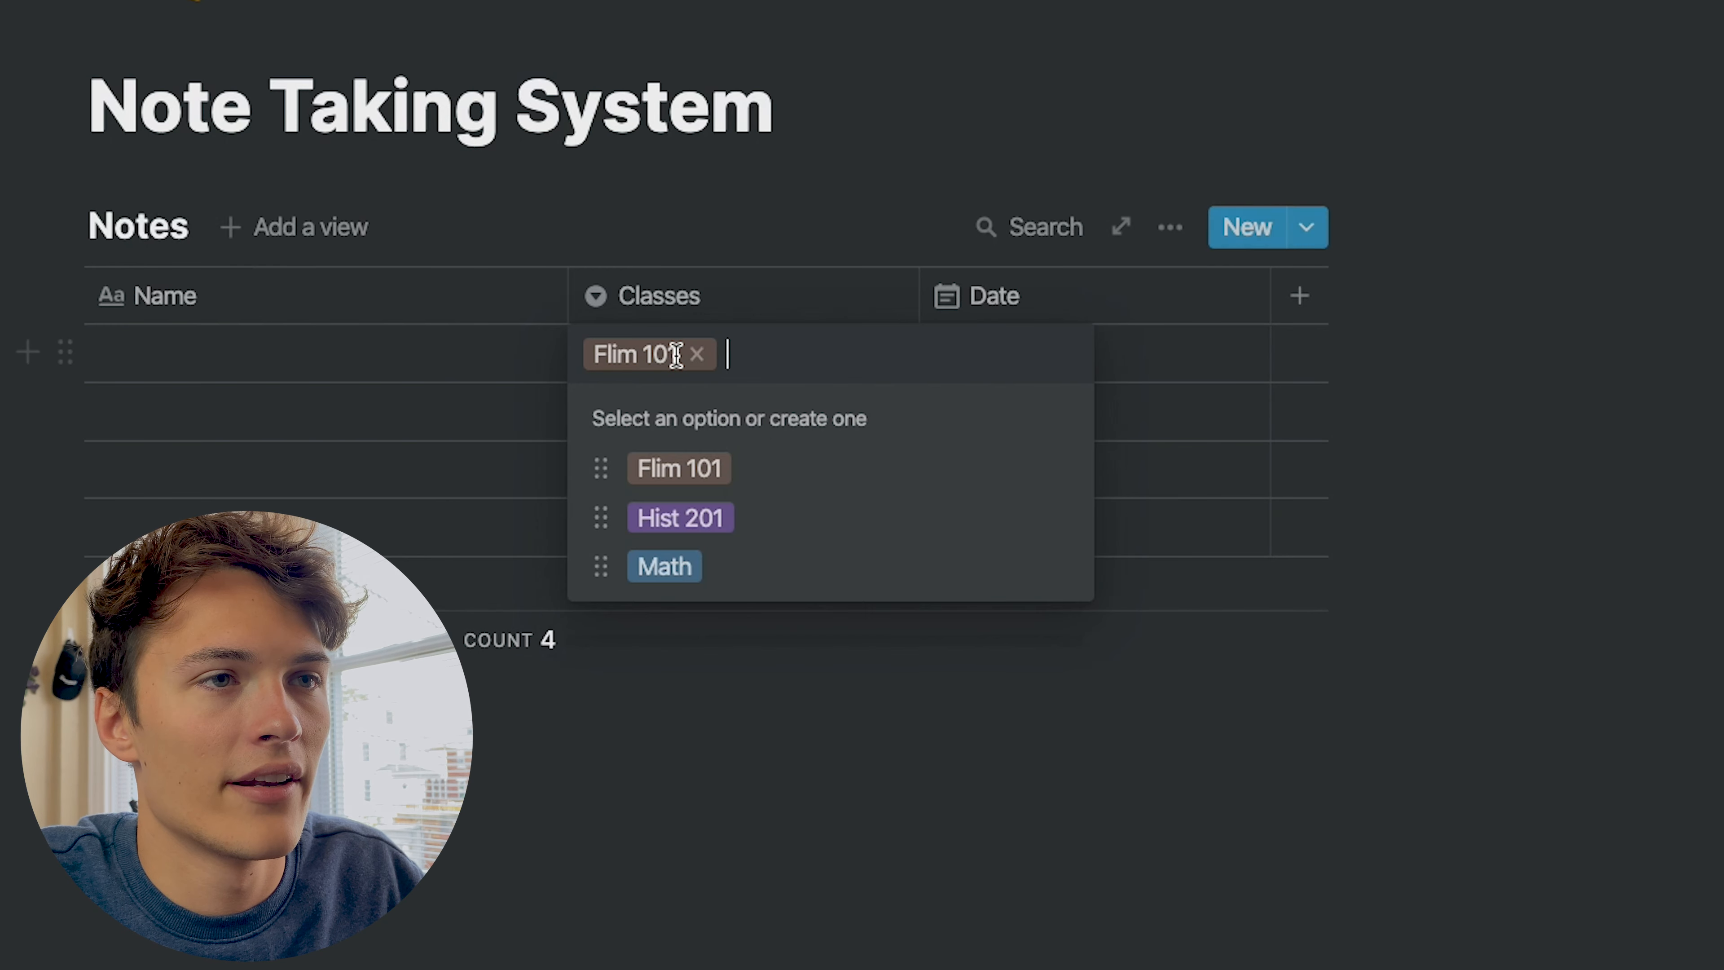
{"action": "left_click", "coordinate": [702, 354]}
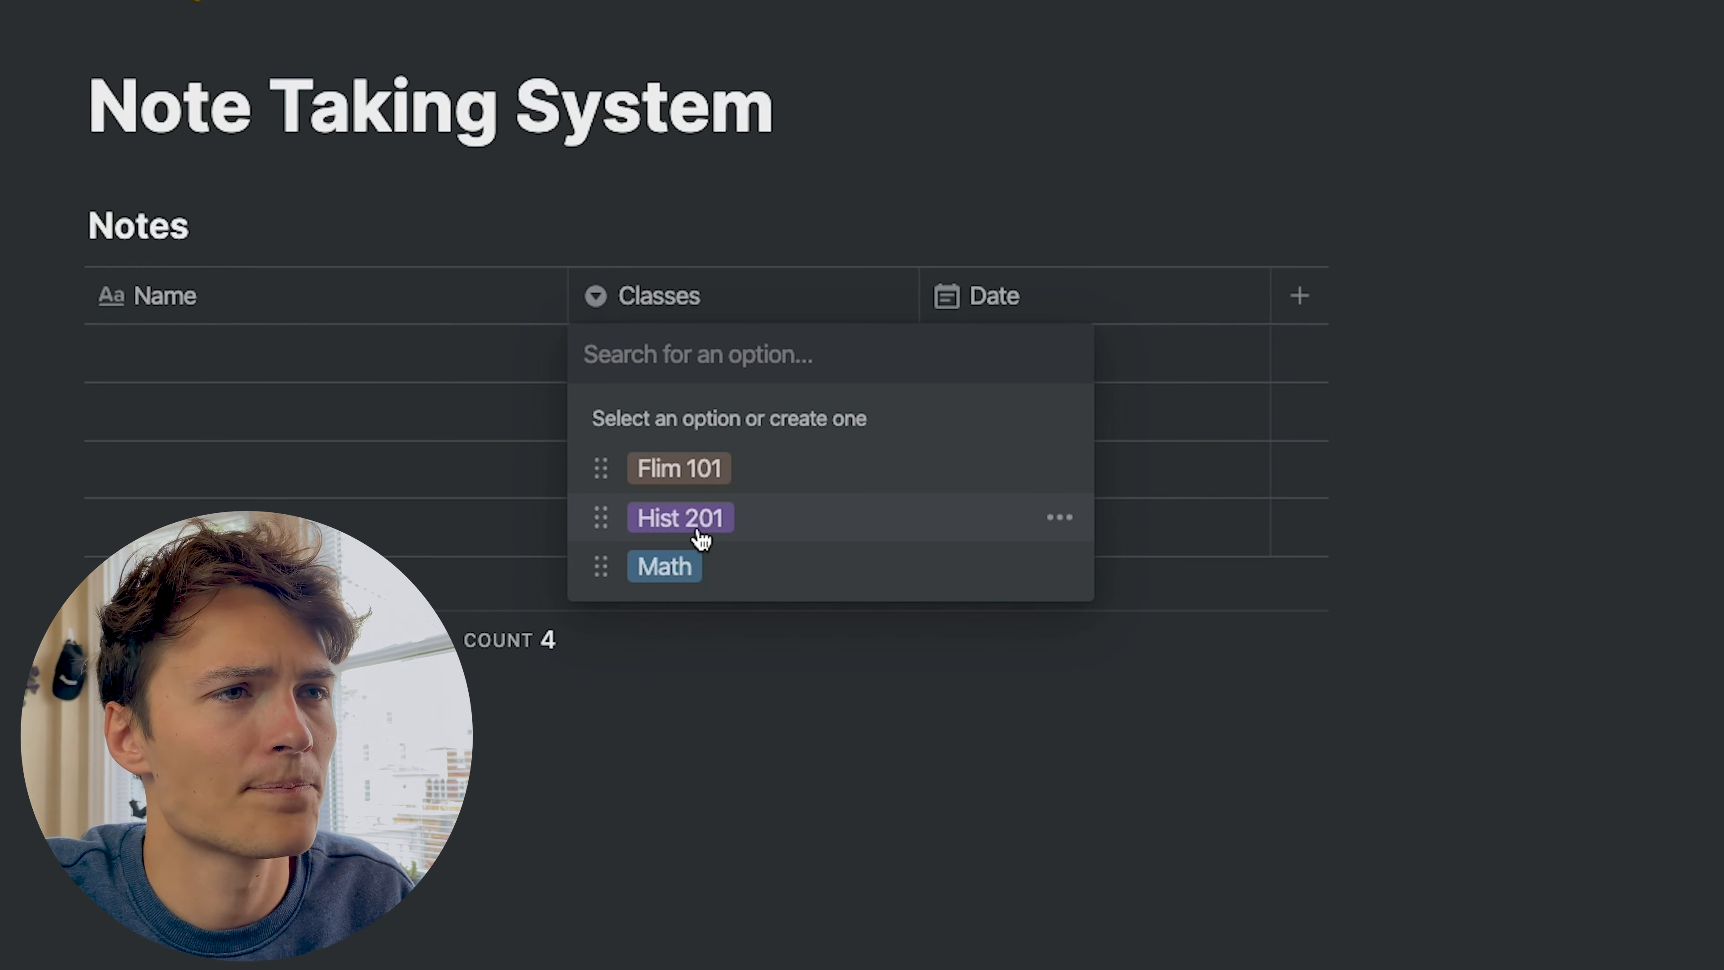
{"action": "key", "text": "Escape"}
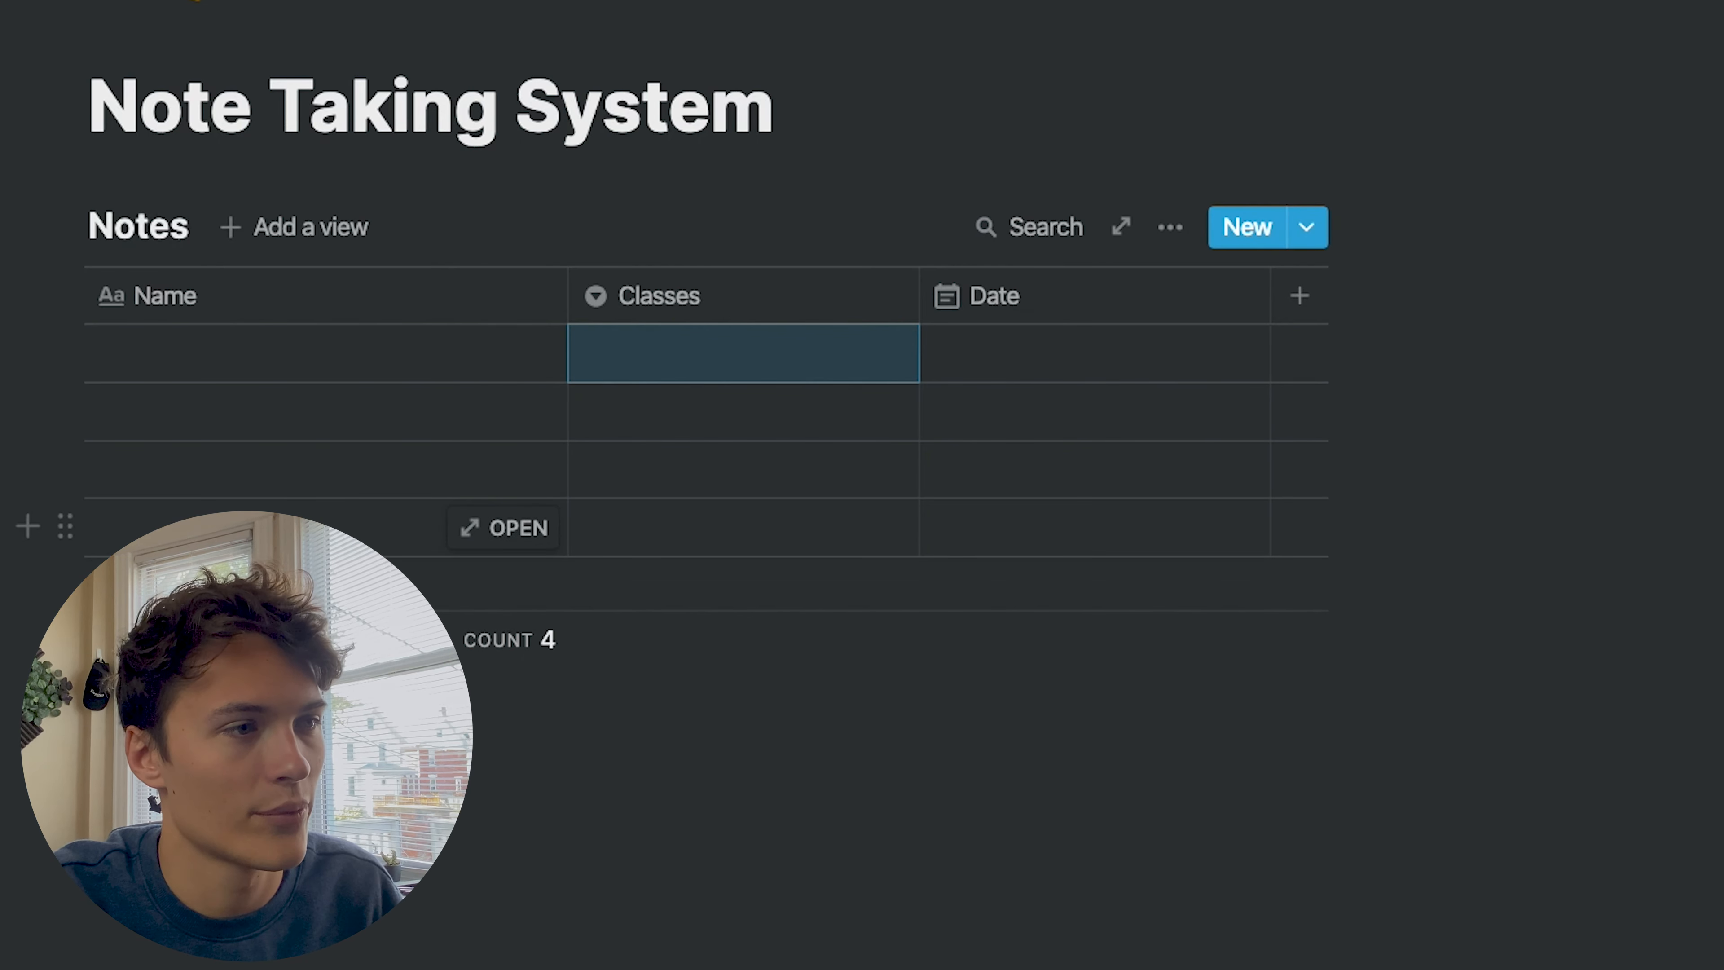
Add a Math notes entry to the Notes table with the date Sep 30, 2020 and the class Math
{"action": "left_click", "coordinate": [204, 584]}
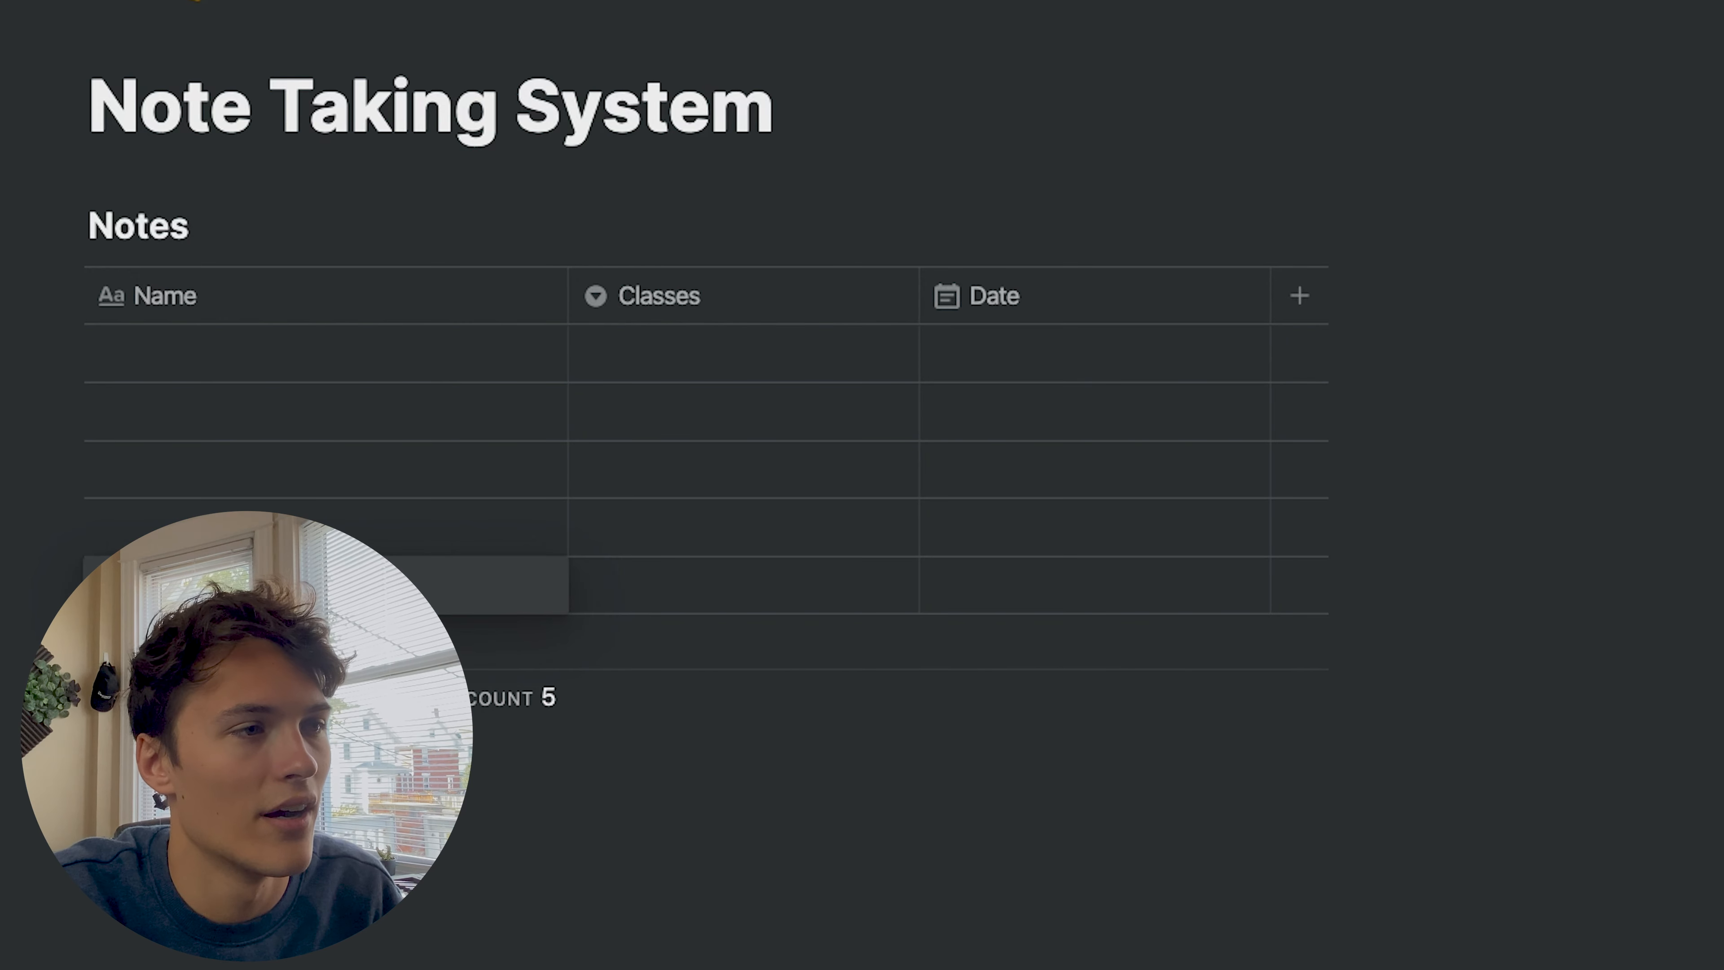
{"action": "type", "text": "Math notes"}
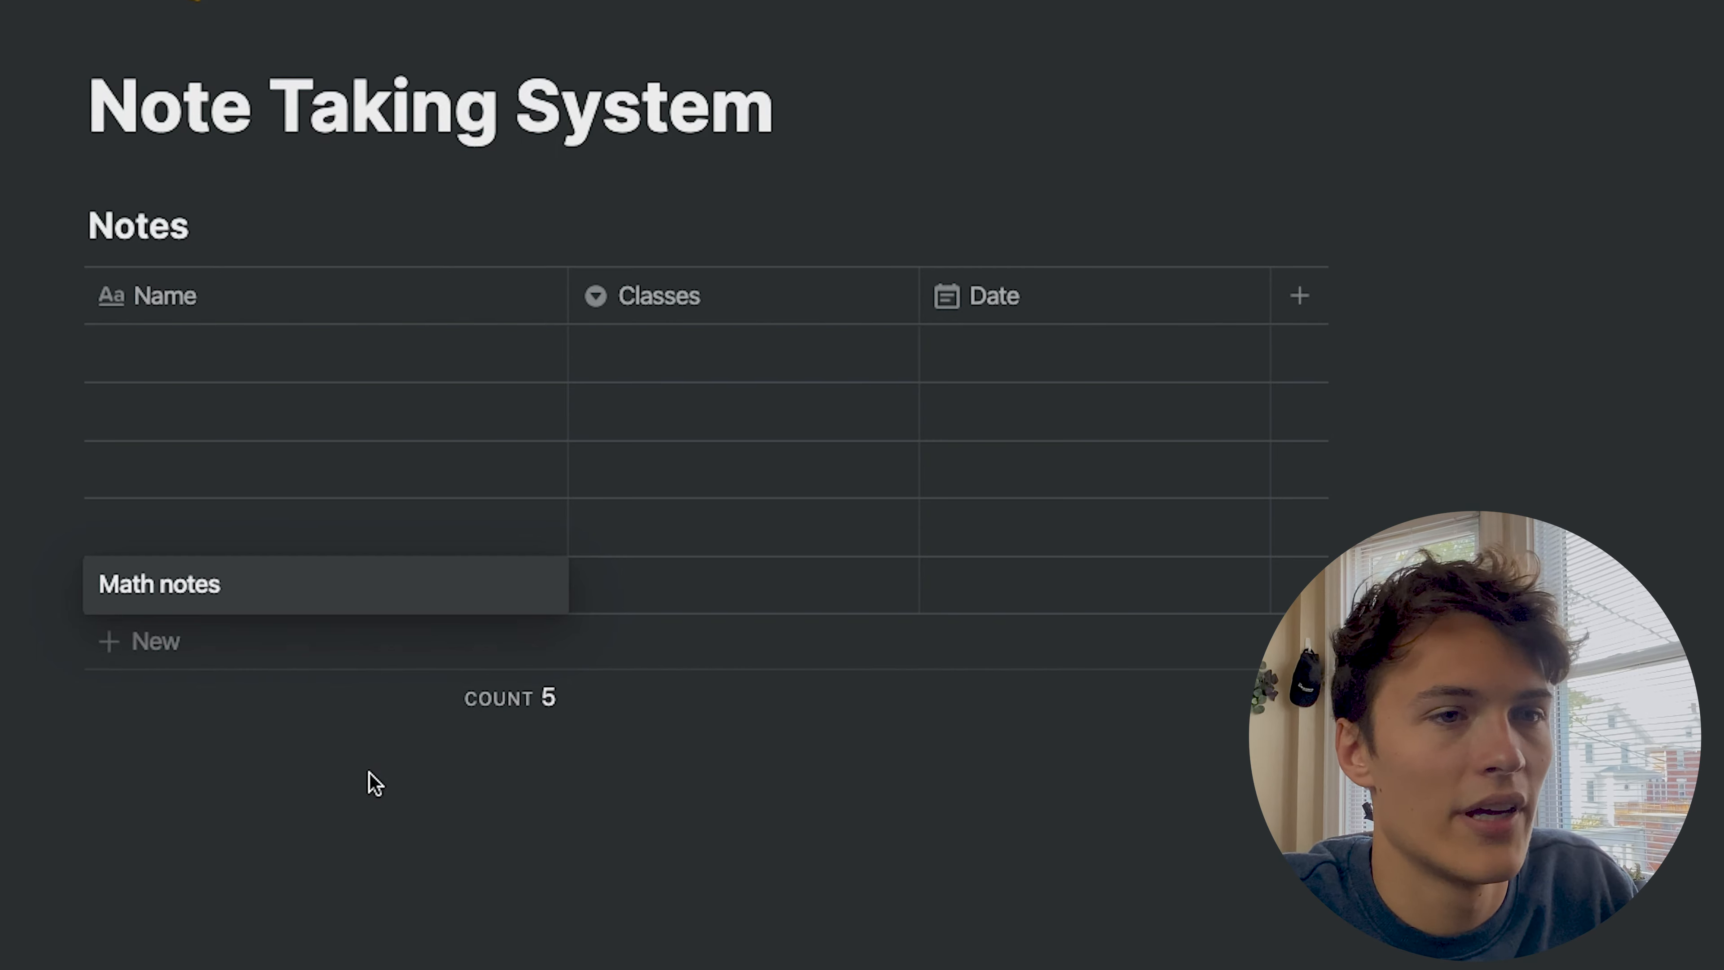
{"action": "key", "text": "Escape"}
{"action": "left_click", "coordinate": [963, 590]}
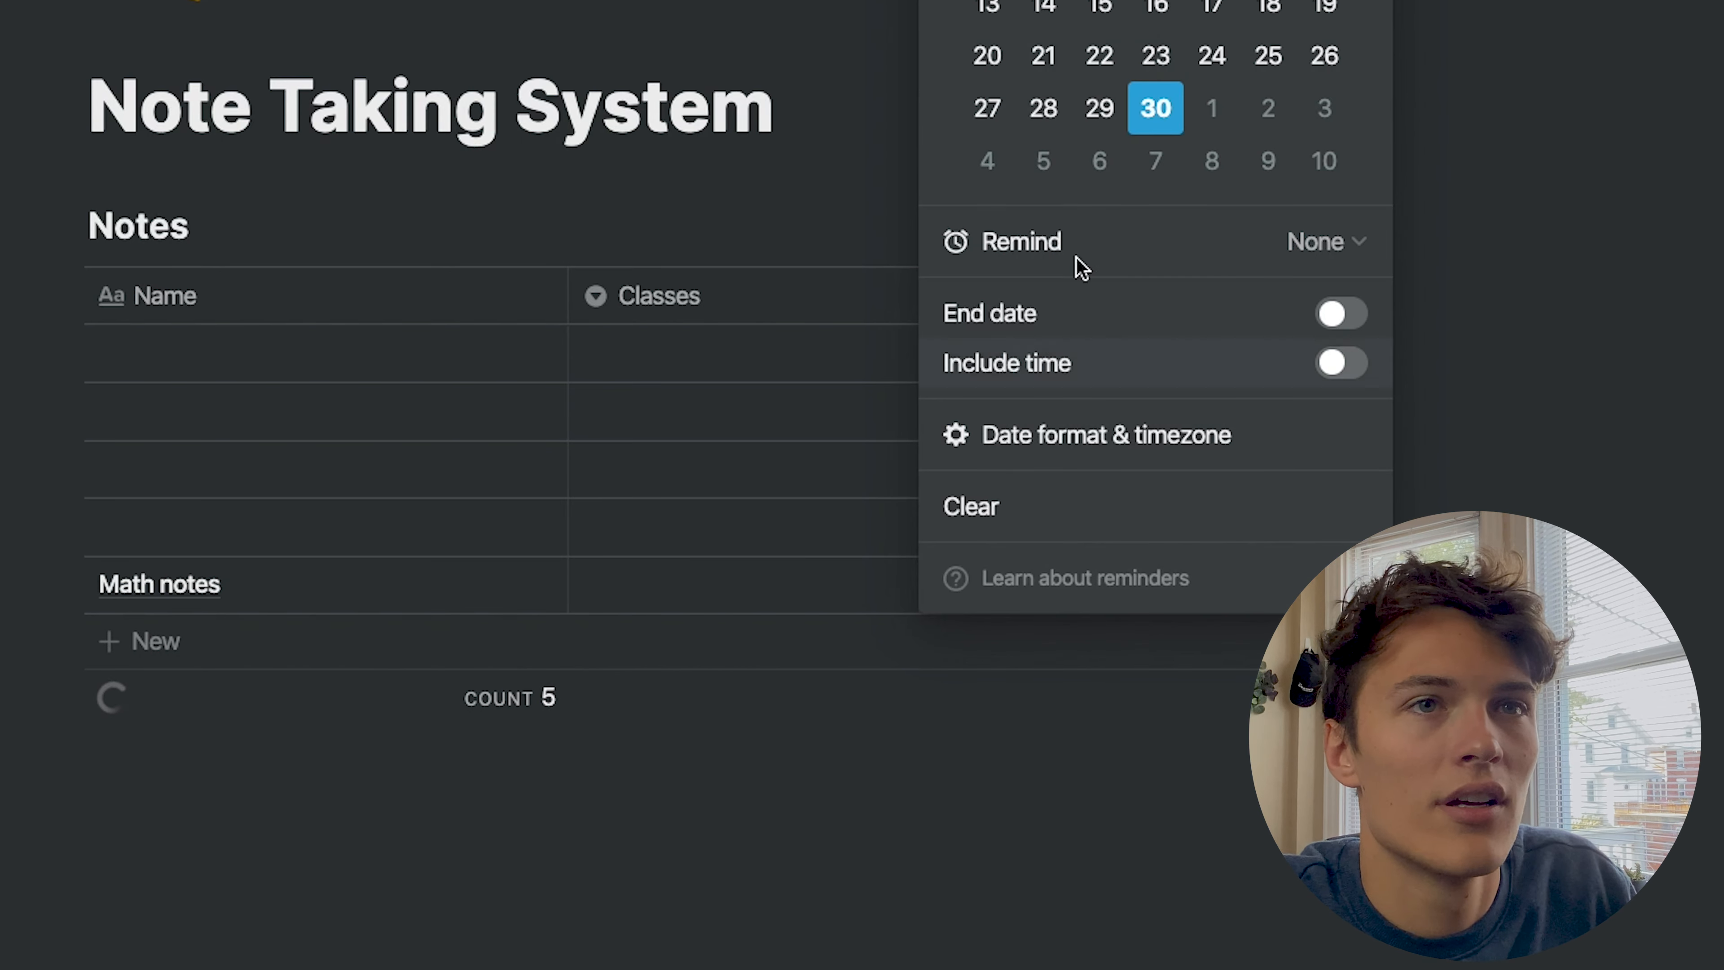
{"action": "left_click", "coordinate": [750, 851]}
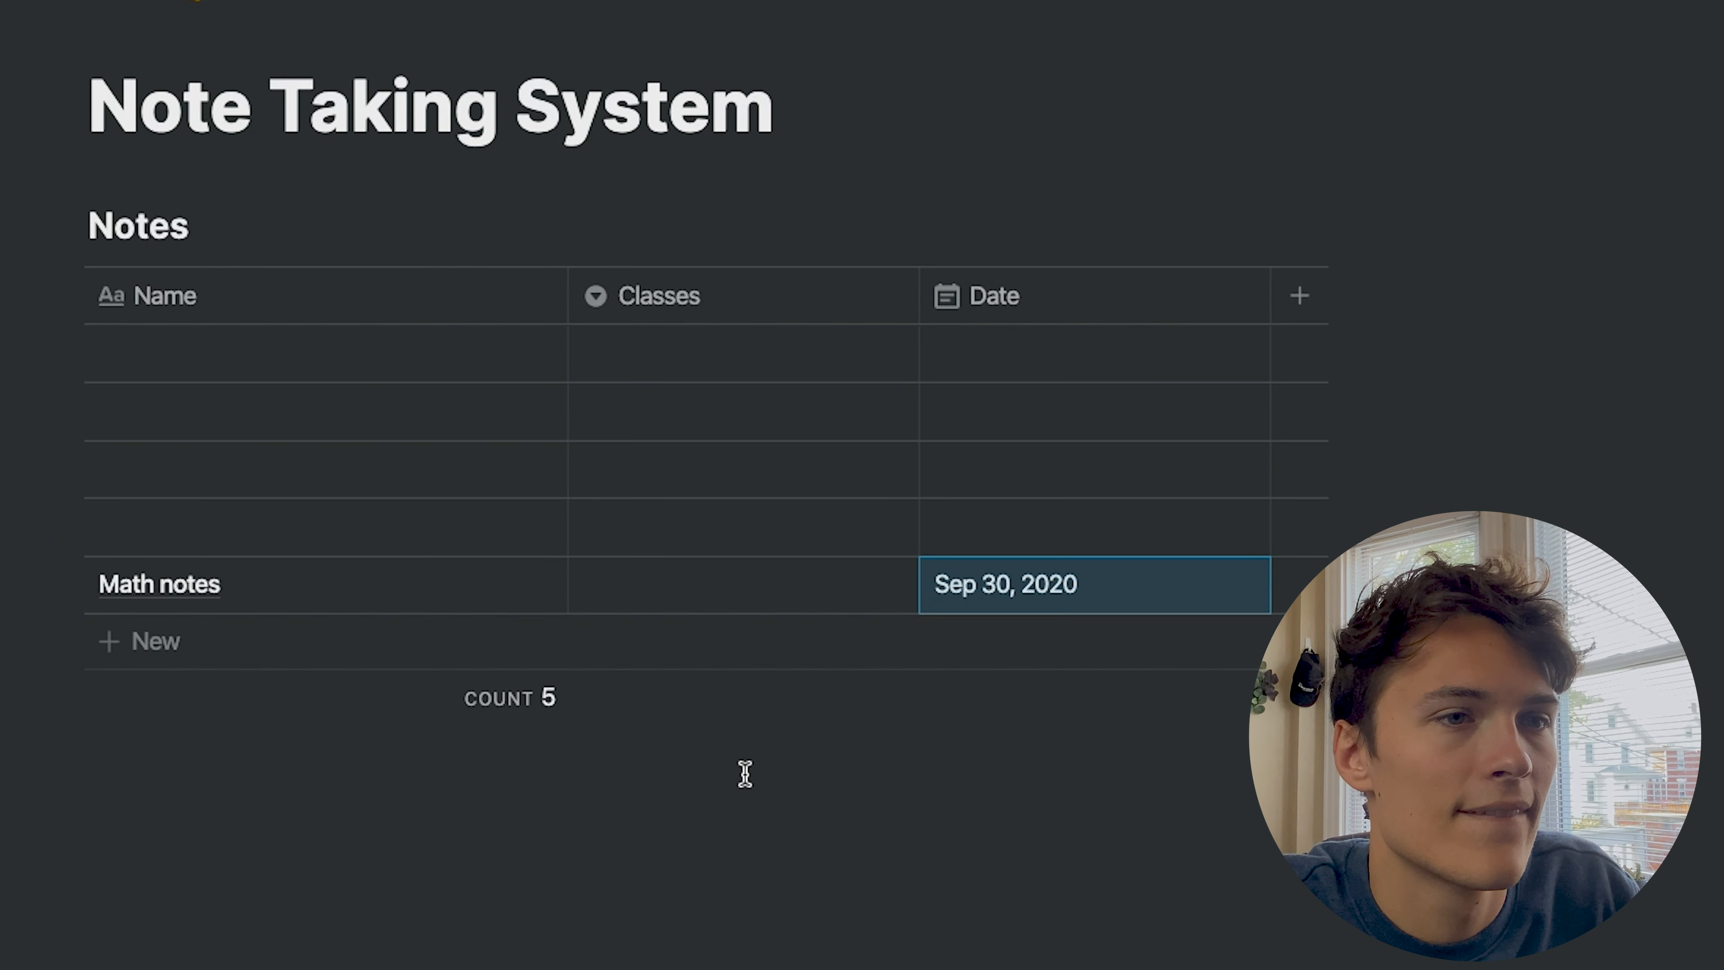
{"action": "left_click", "coordinate": [727, 576]}
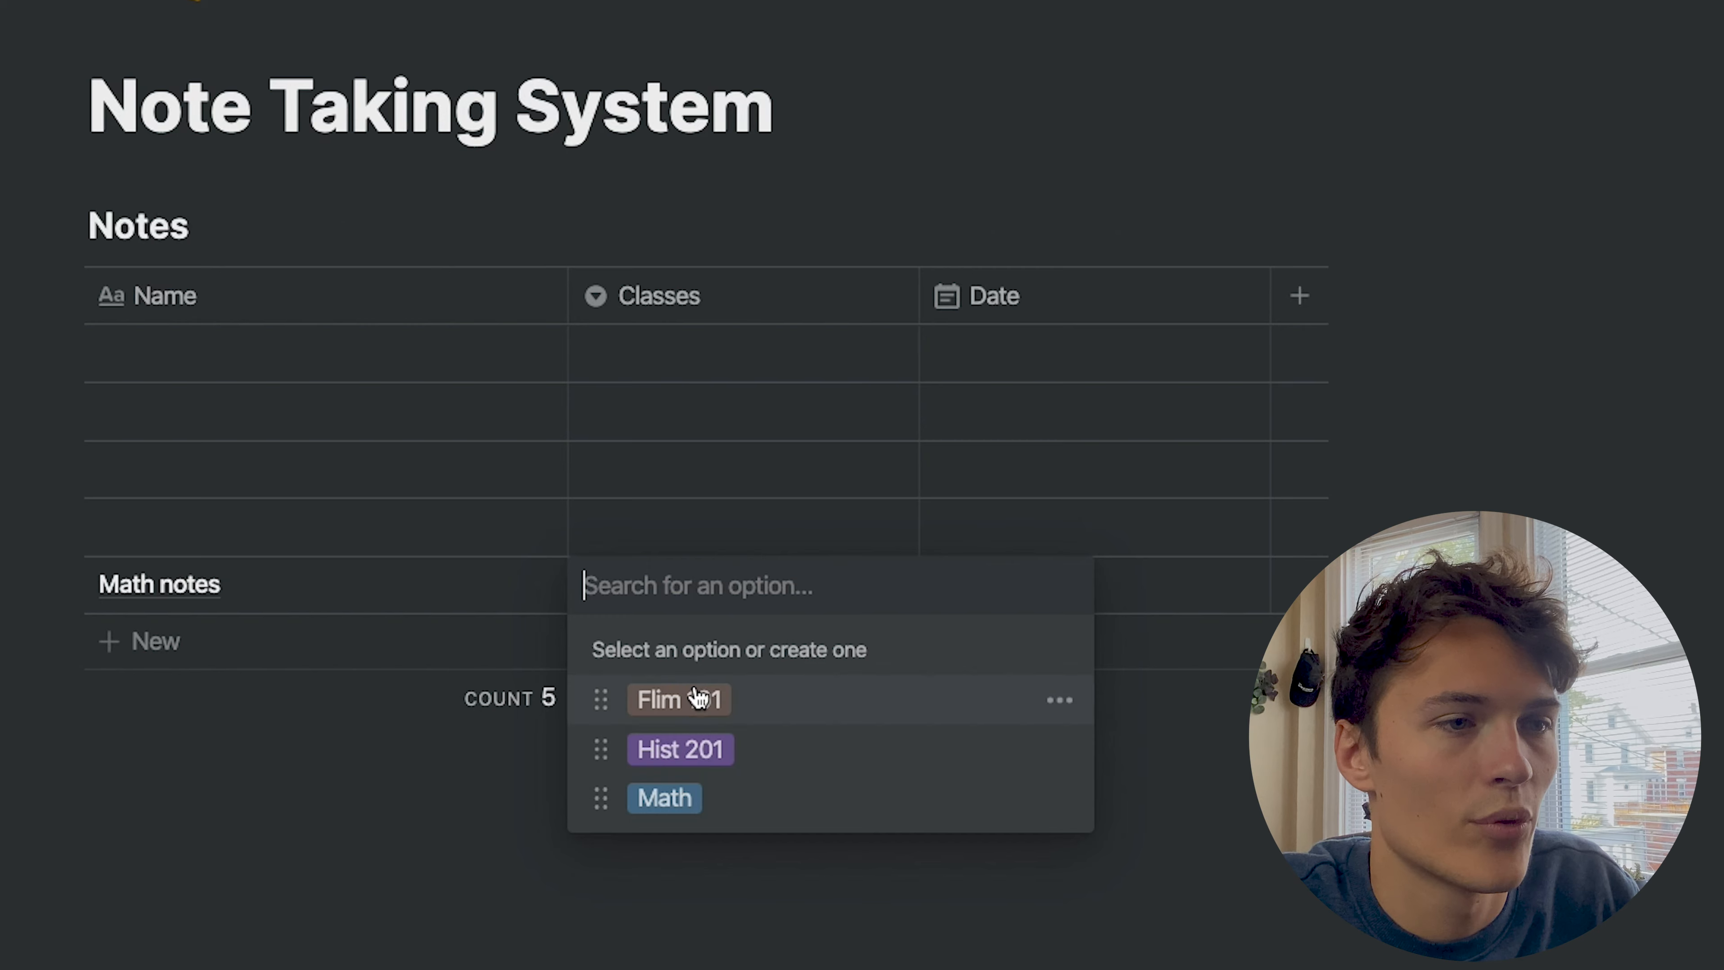
{"action": "left_click", "coordinate": [685, 798]}
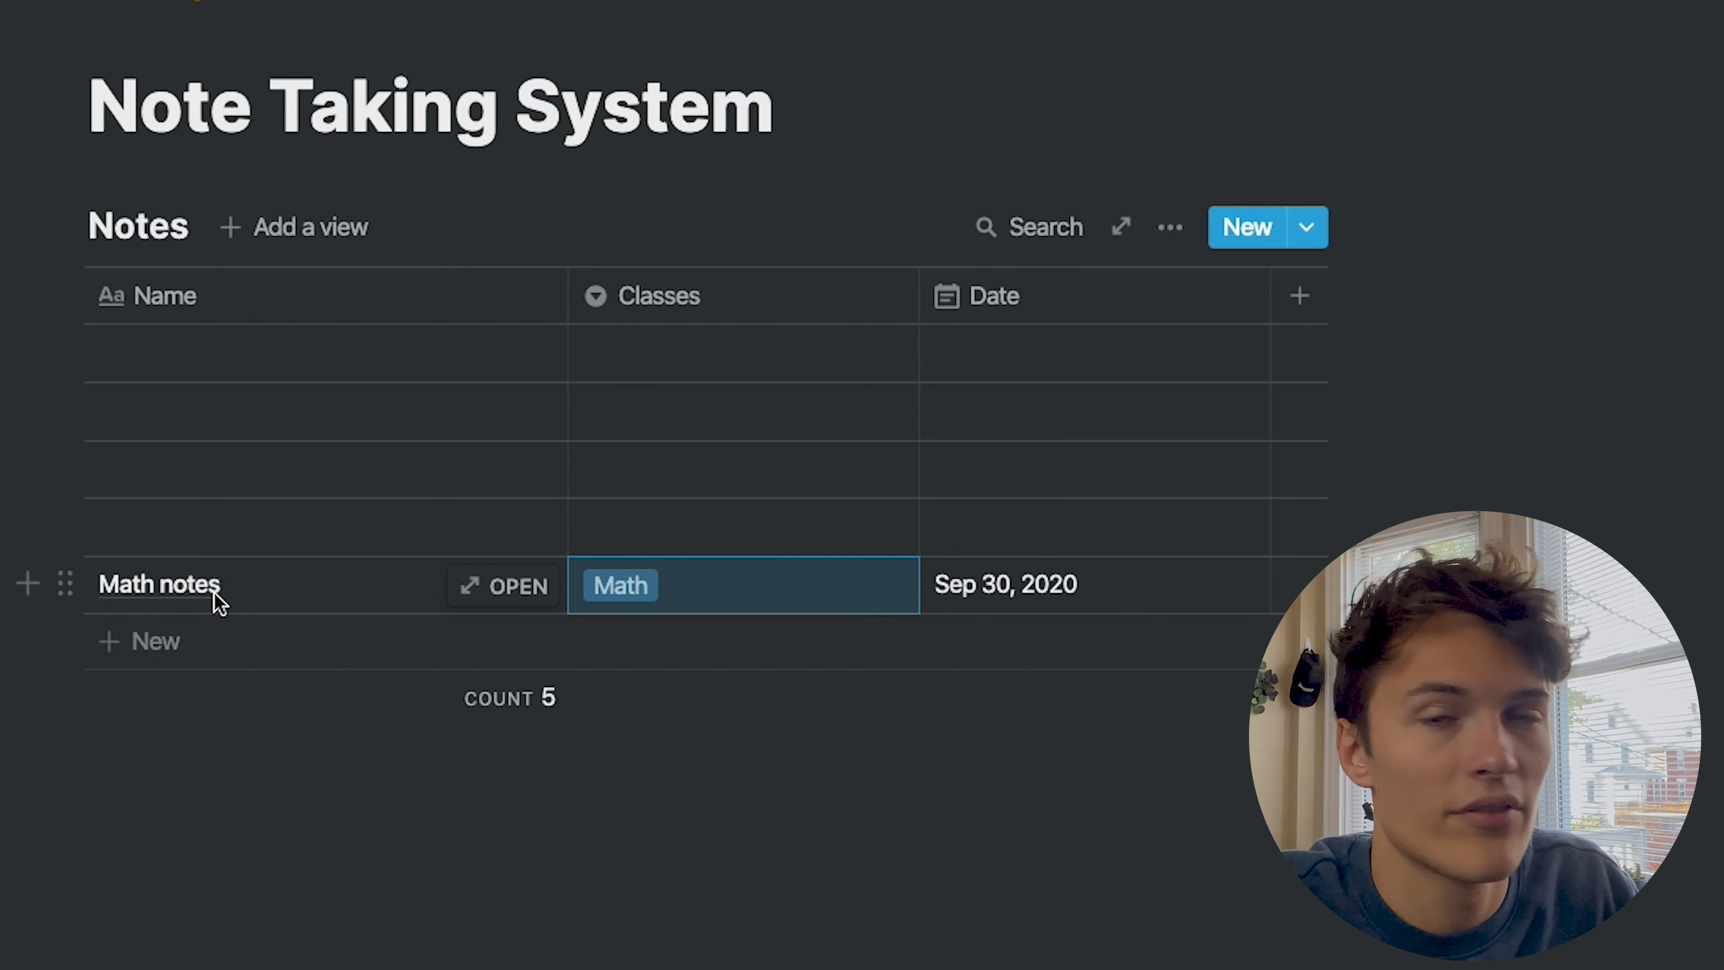
Open the History Notes page and add a toggle titled George Washington to its body
{"action": "left_click", "coordinate": [464, 602]}
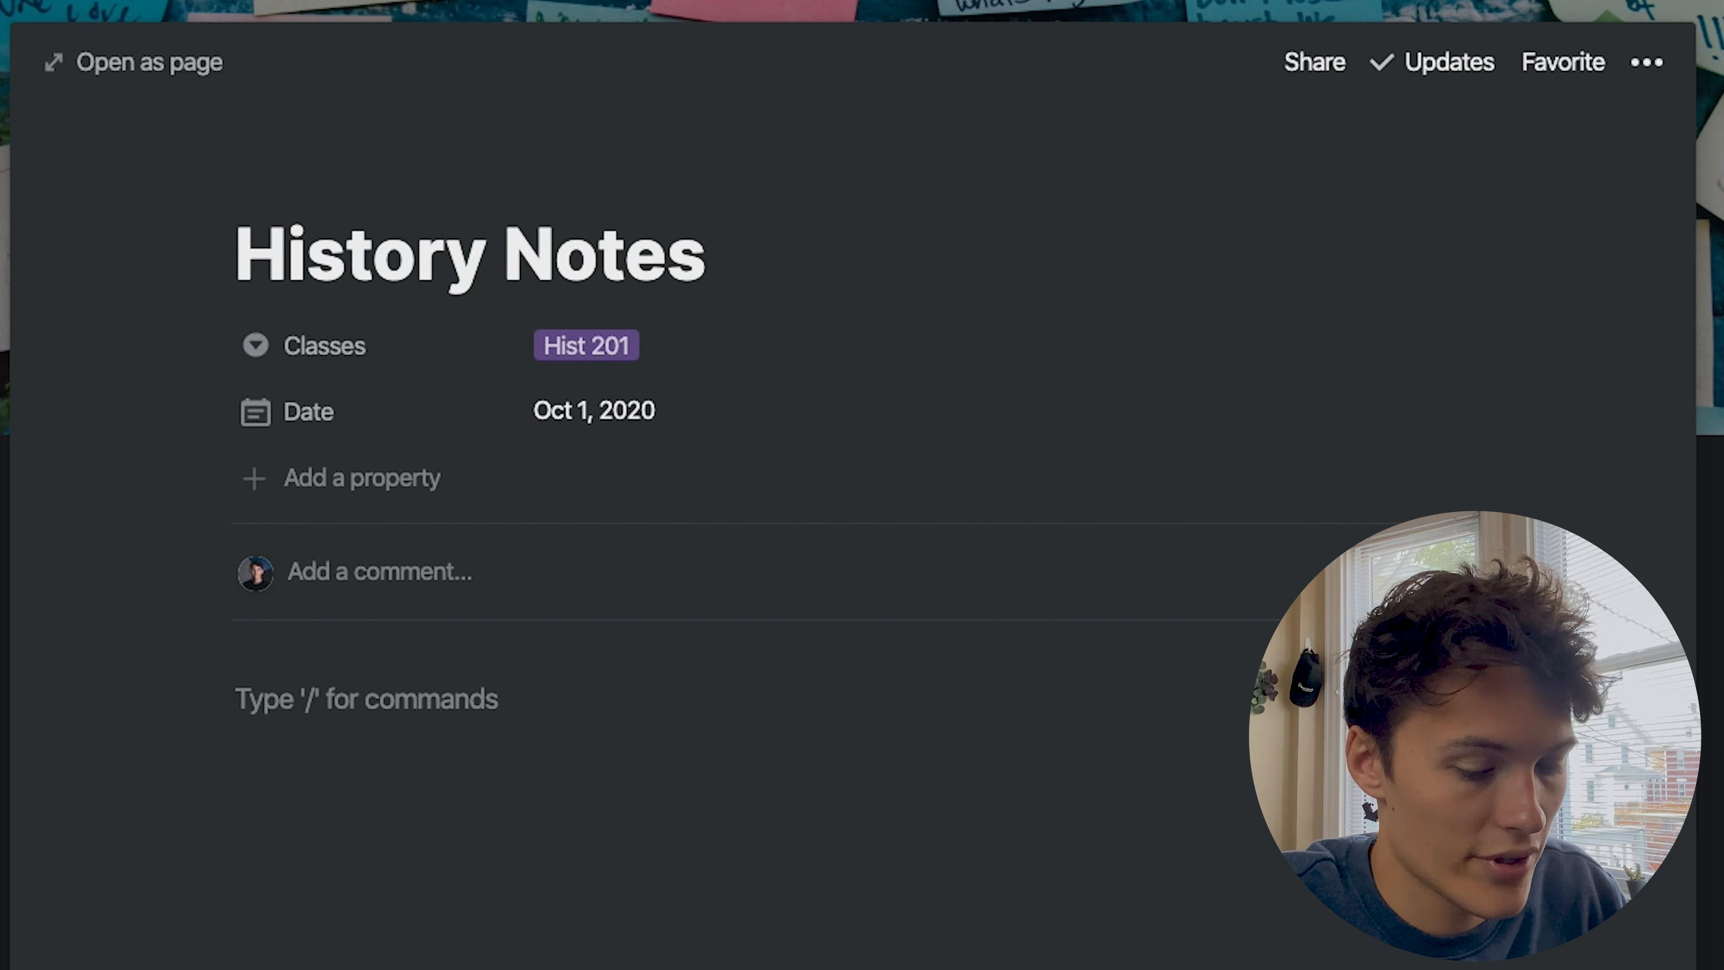
{"action": "type", "text": "/"}
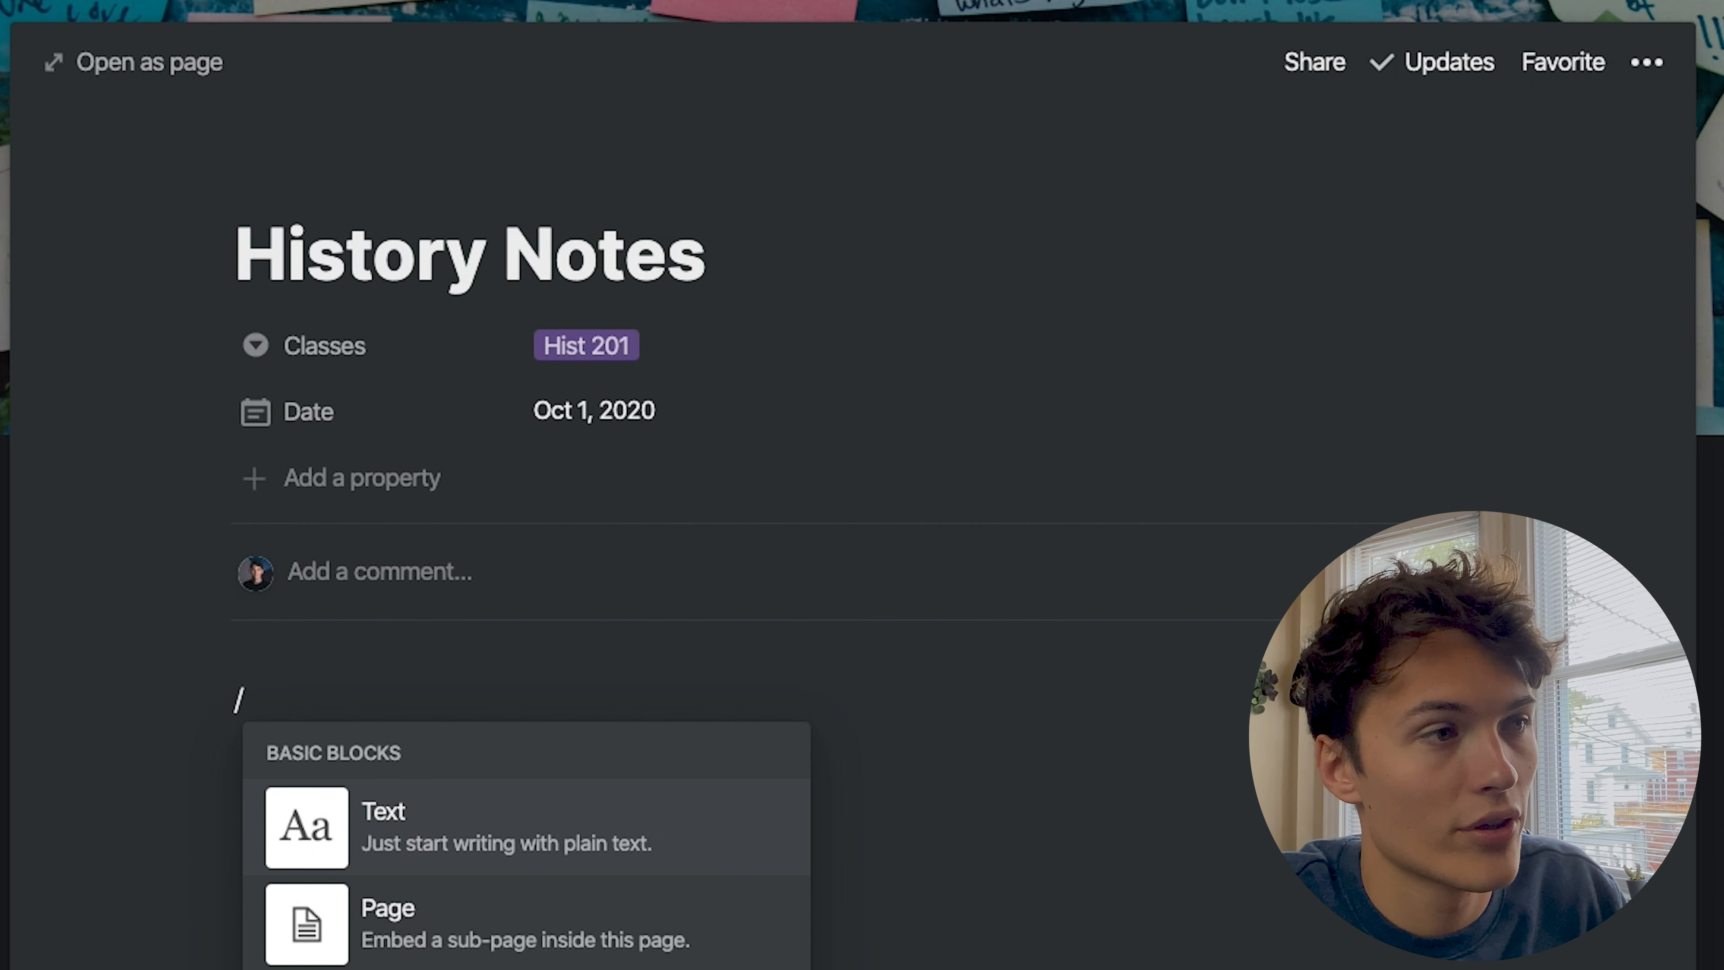
{"action": "key", "text": "Down"}
{"action": "key", "text": "Down"}
{"action": "scroll", "coordinate": [526, 842], "scroll_direction": "down", "scroll_amount": 3}
{"action": "key", "text": "Return"}
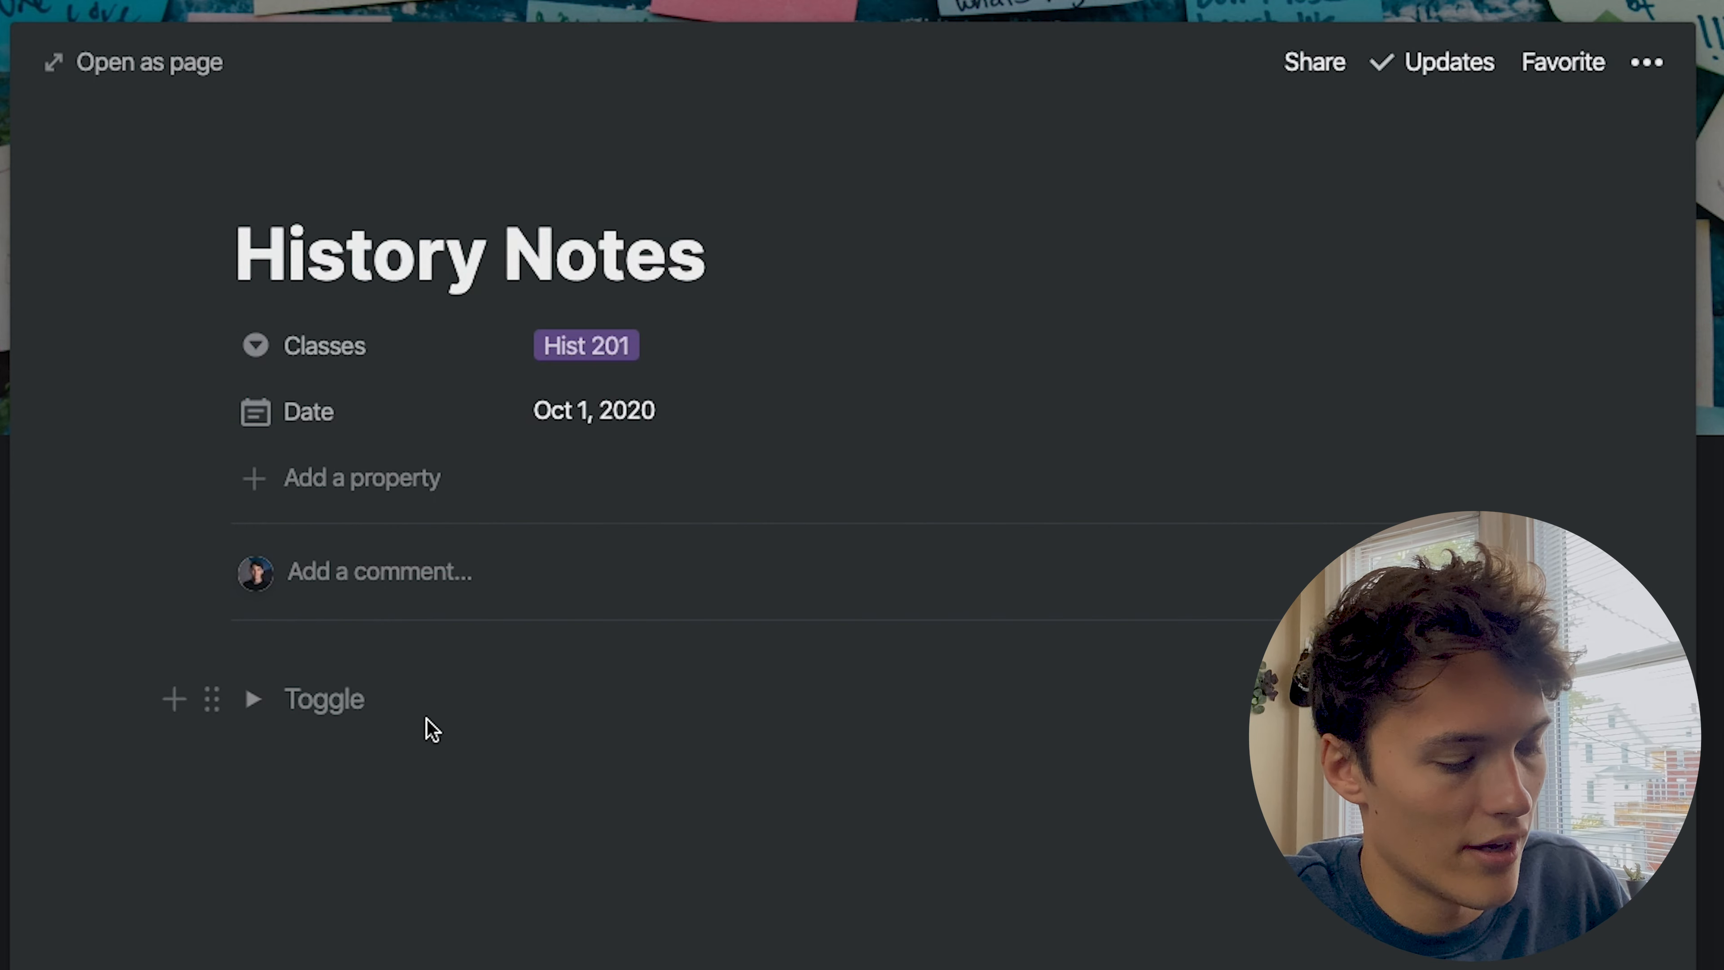
{"action": "type", "text": "George Washington"}
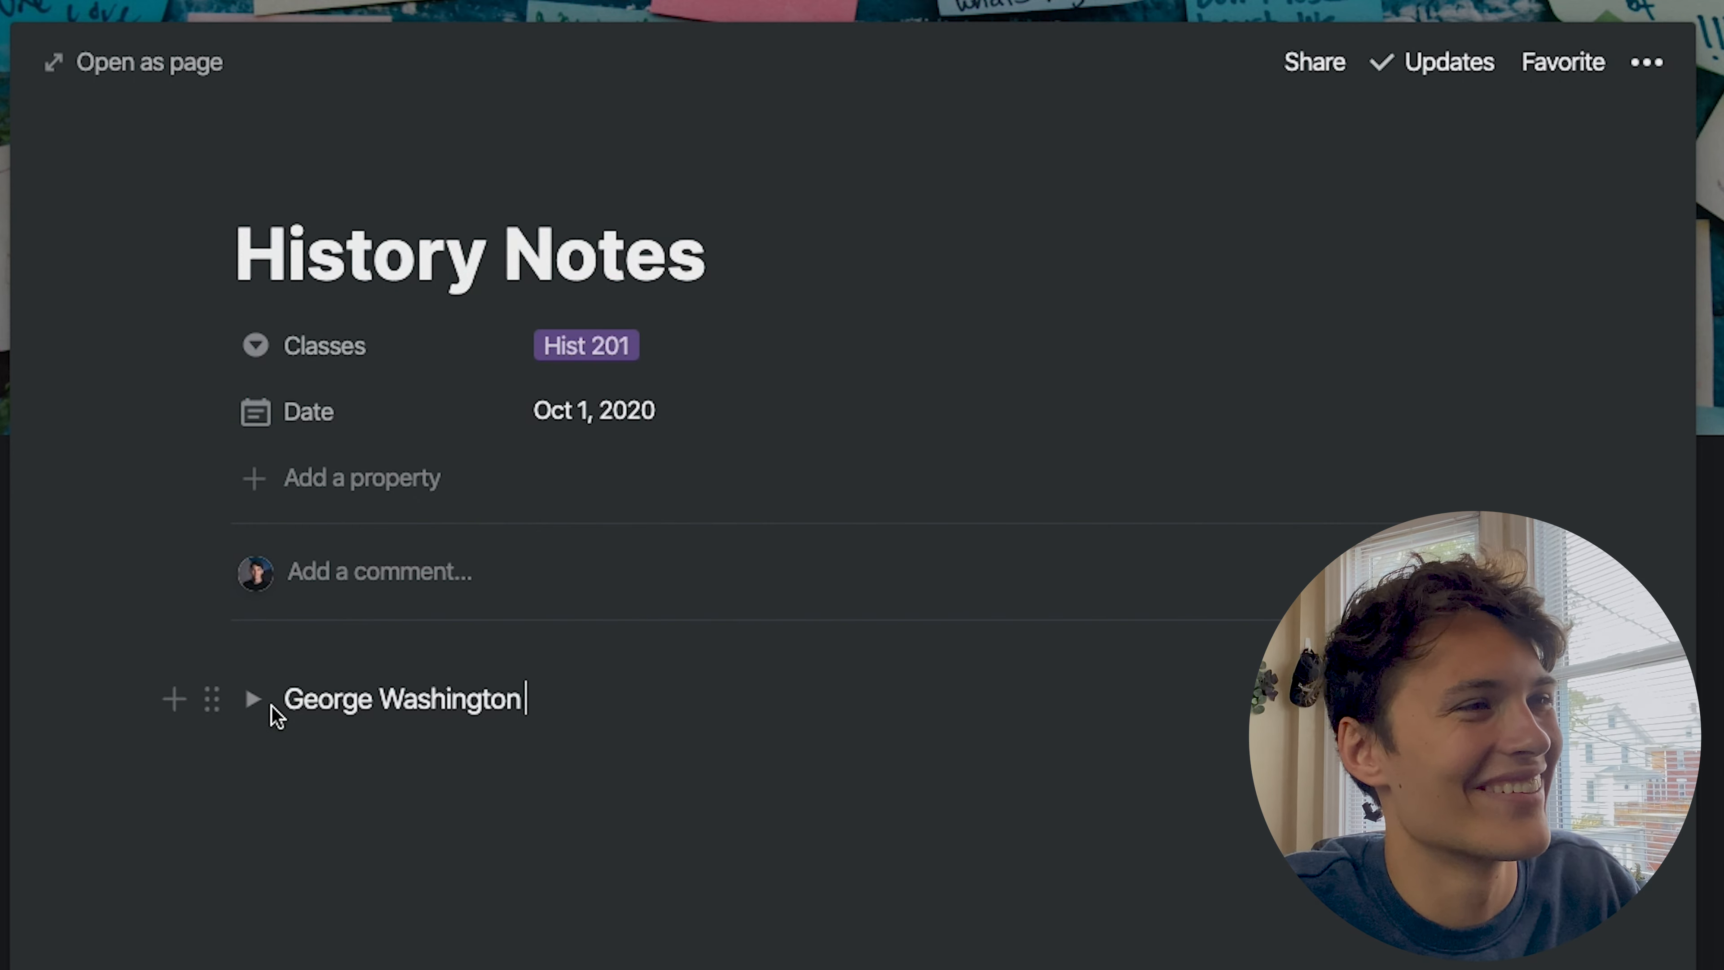
Expand the George Washington toggle and insert an image block inside it
{"action": "left_click", "coordinate": [257, 705]}
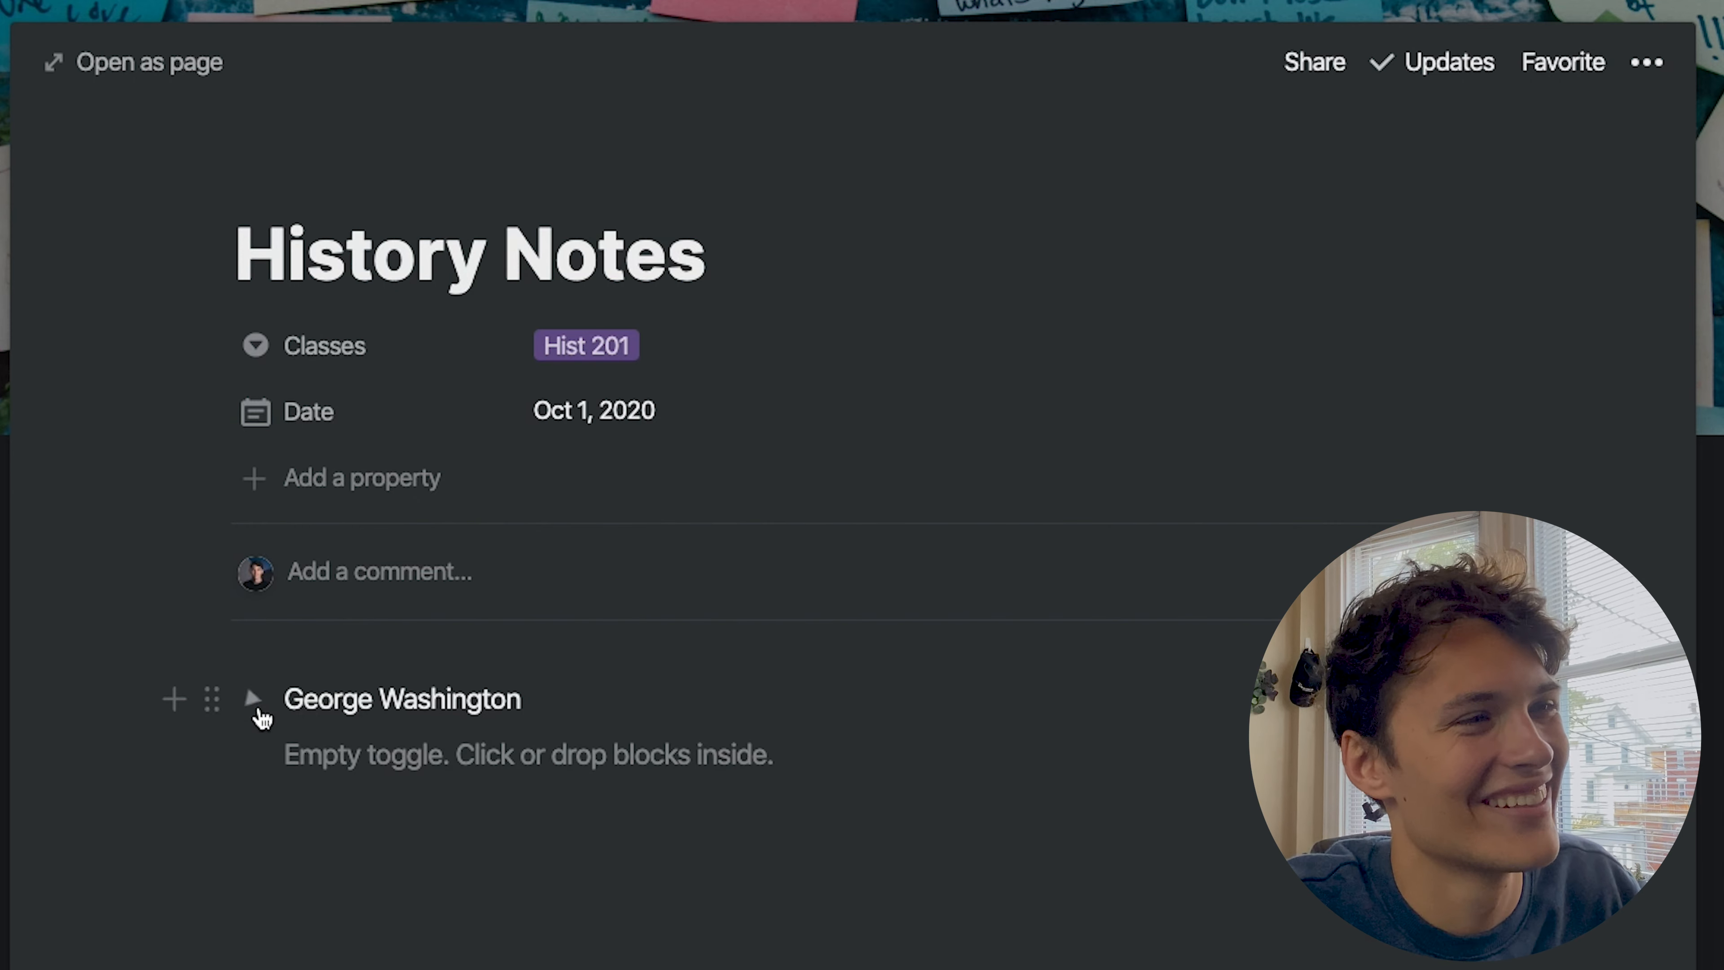
{"action": "left_click", "coordinate": [347, 754]}
{"action": "type", "text": "/"}
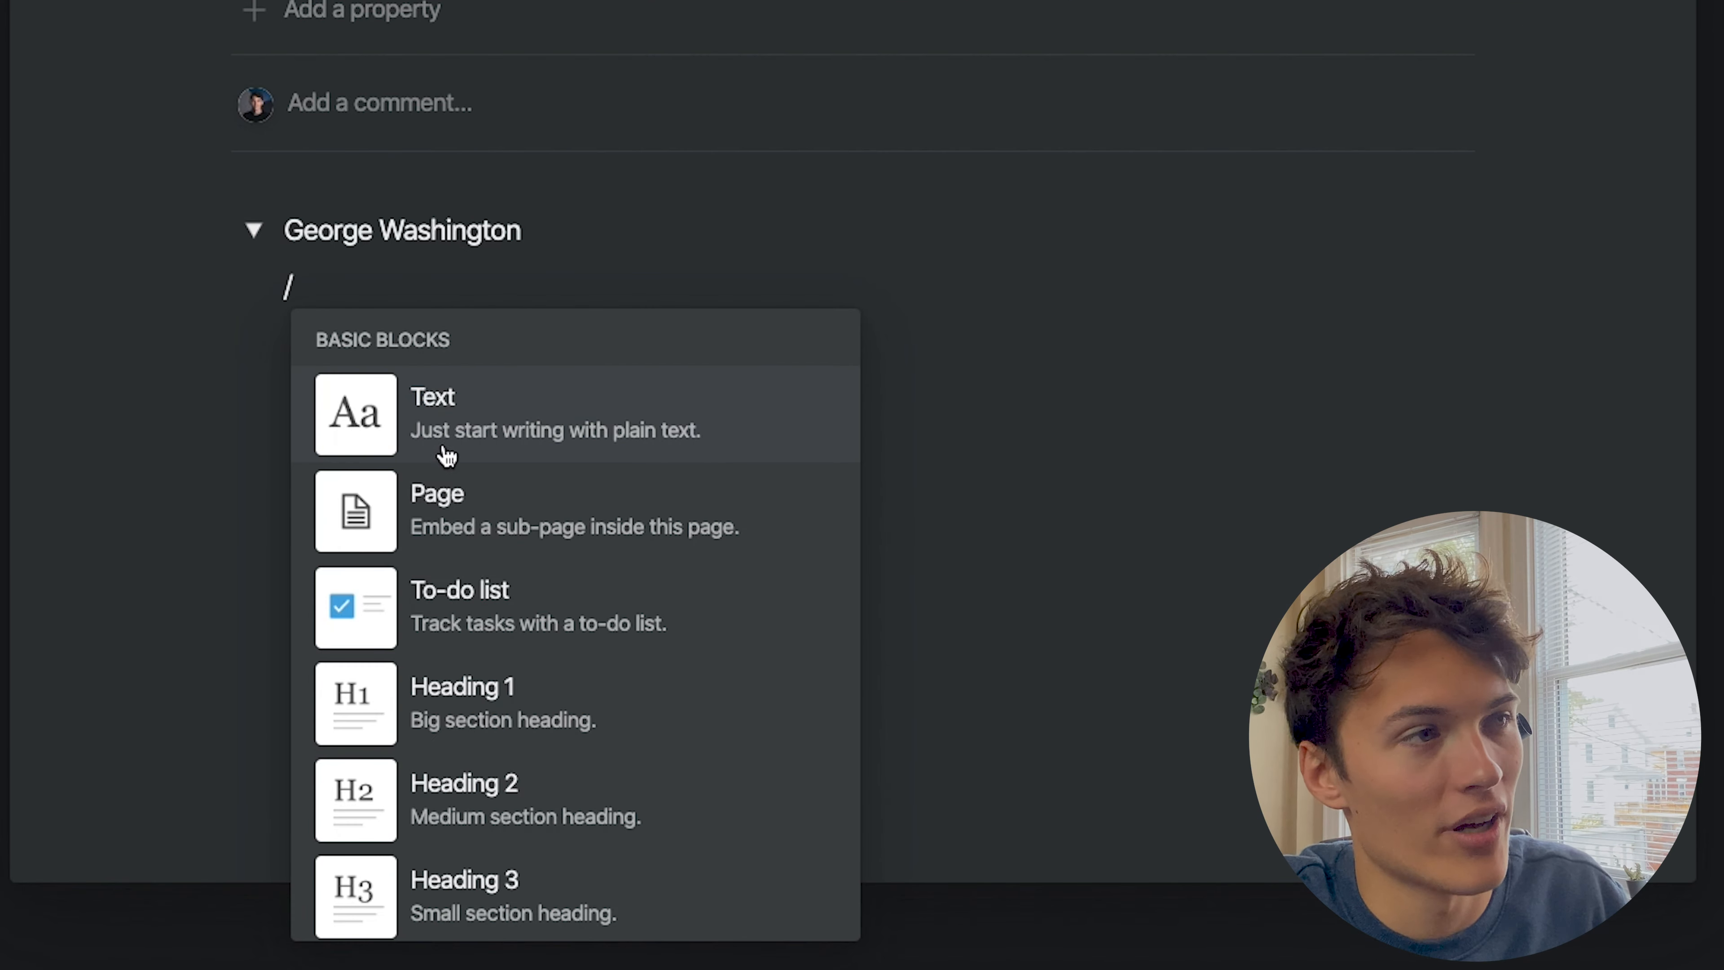
{"action": "scroll", "coordinate": [446, 455], "scroll_direction": "down", "scroll_amount": 10}
{"action": "scroll", "coordinate": [445, 454], "scroll_direction": "down", "scroll_amount": 15}
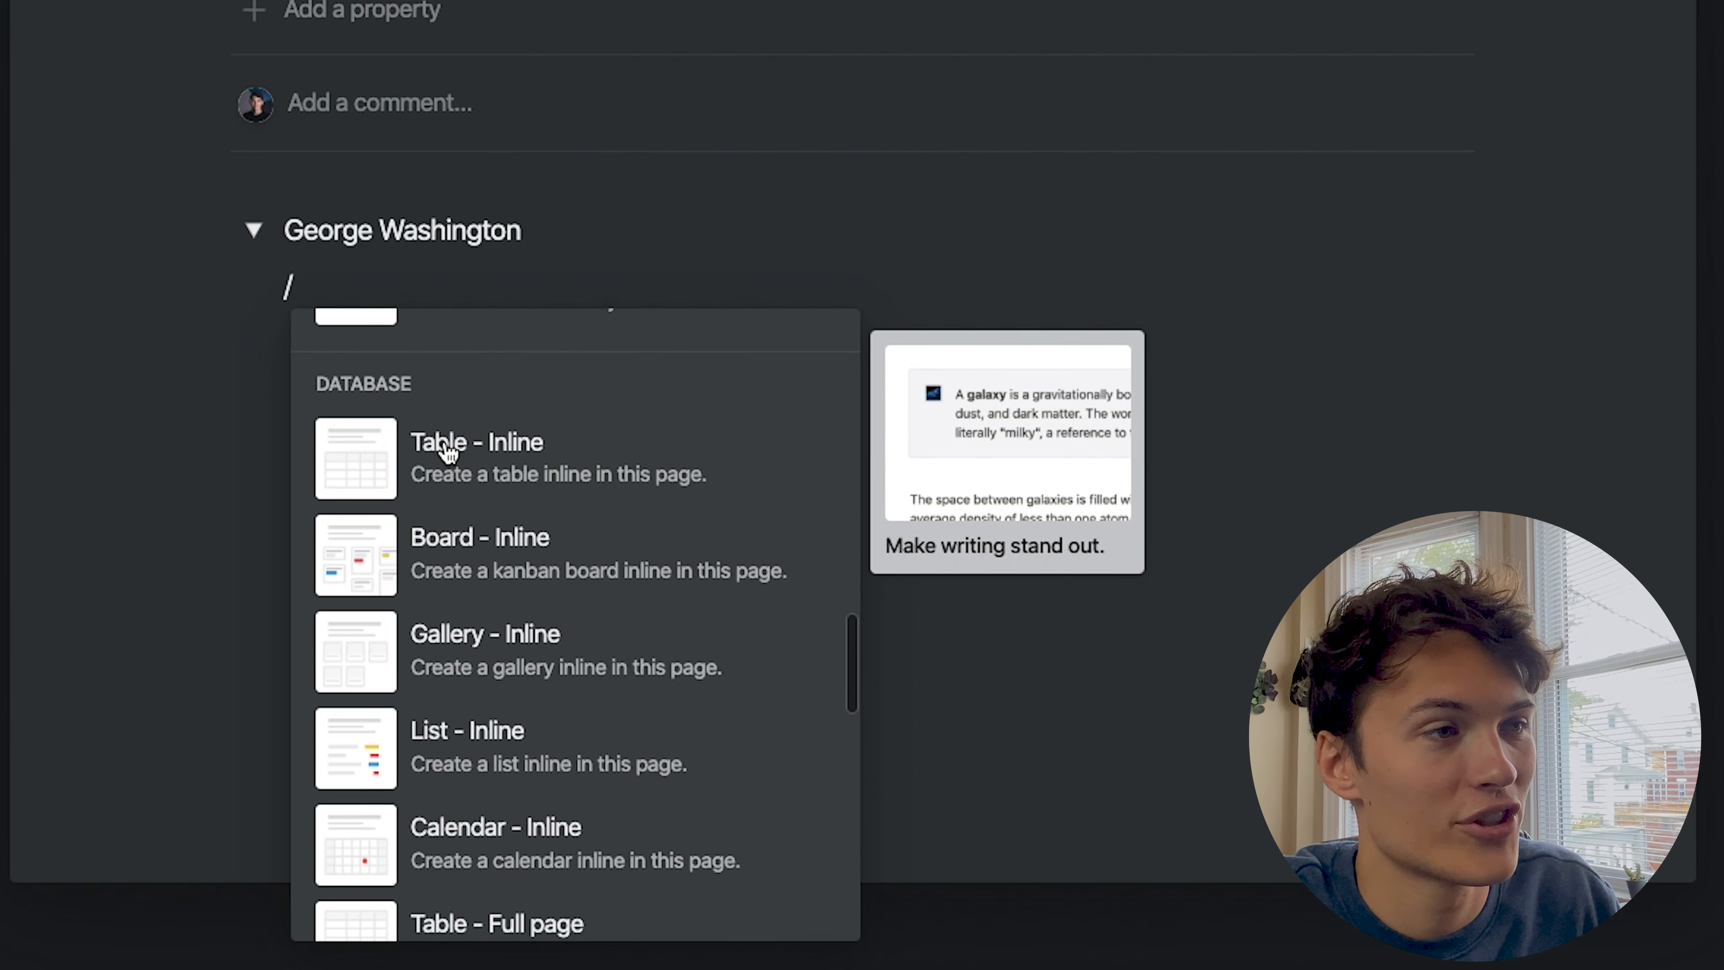
{"action": "scroll", "coordinate": [445, 452], "scroll_direction": "up", "scroll_amount": 1}
{"action": "left_click", "coordinate": [431, 290]}
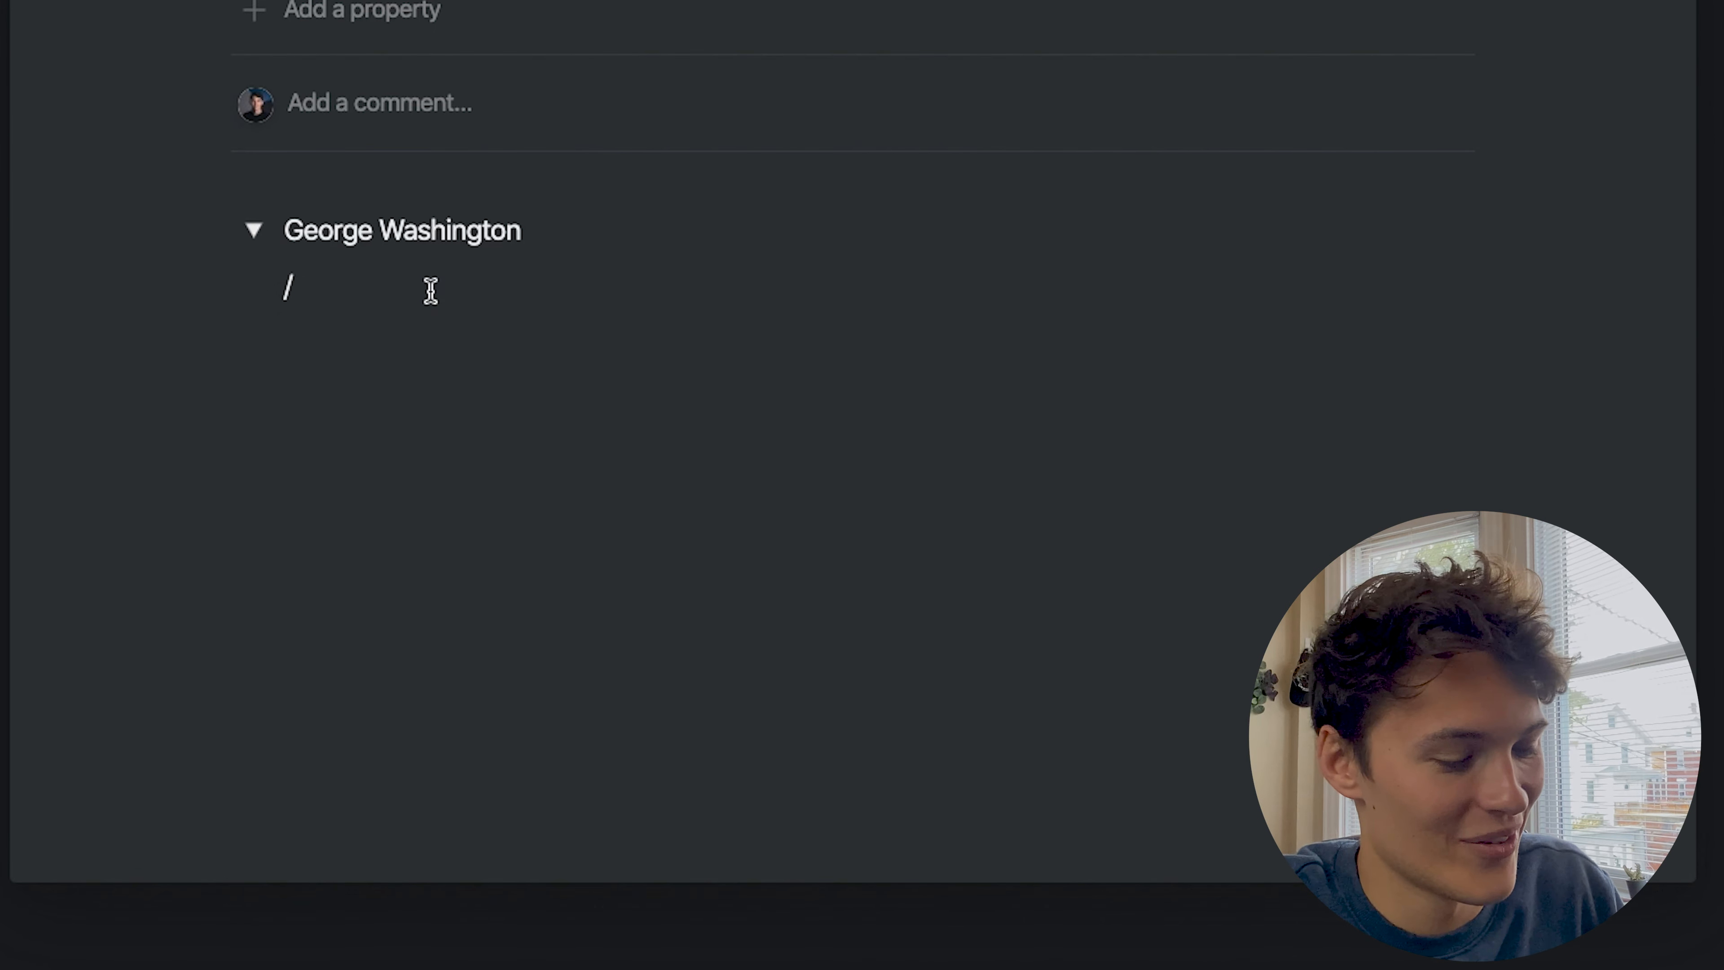
{"action": "type", "text": "imag"}
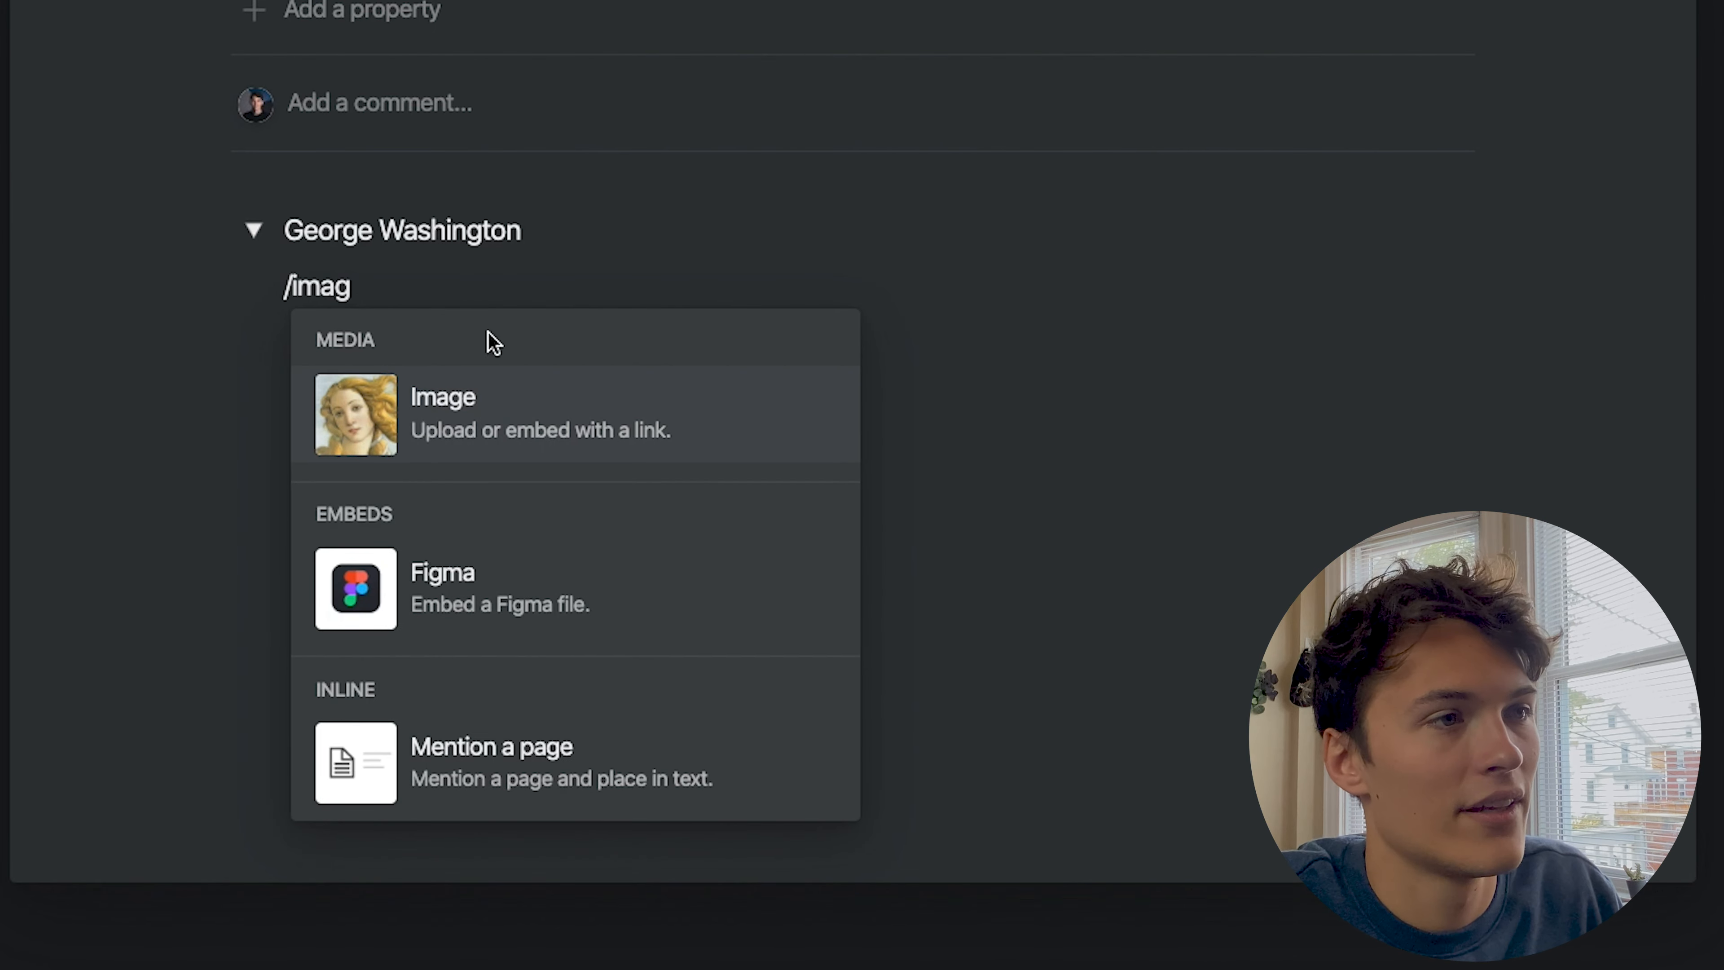
{"action": "left_click", "coordinate": [523, 428]}
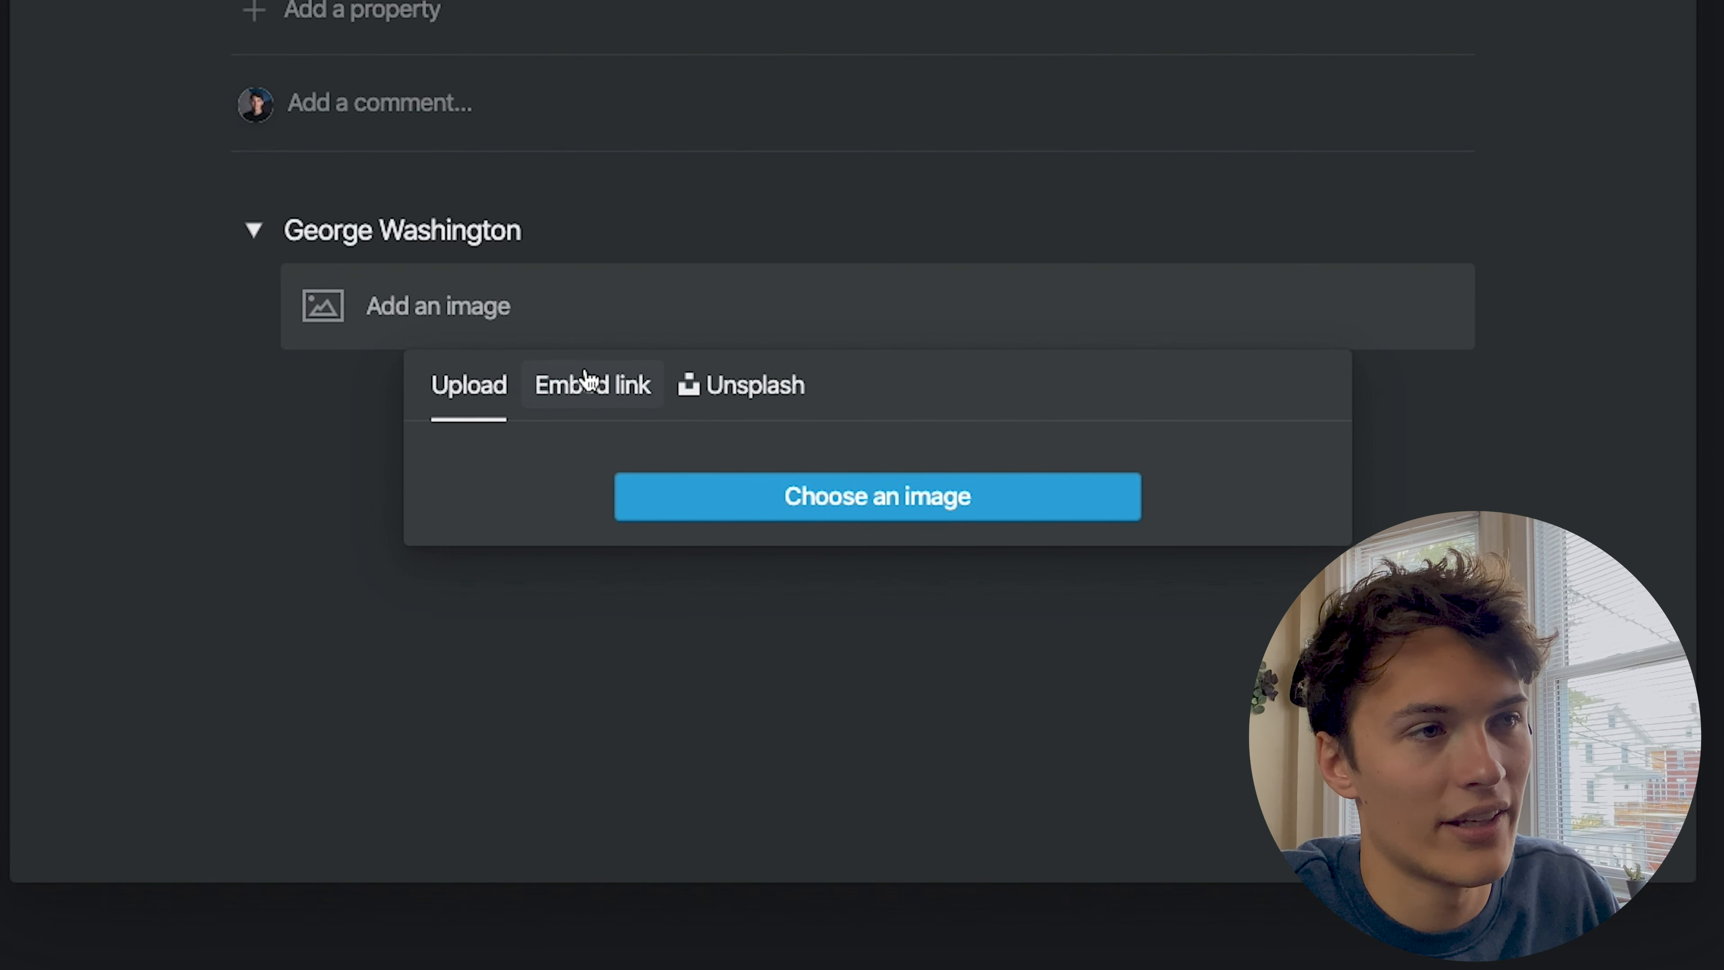
Search Unsplash for "george washington" and insert the black-and-white Library of Congress portrait into the image block
{"action": "left_click", "coordinate": [687, 385]}
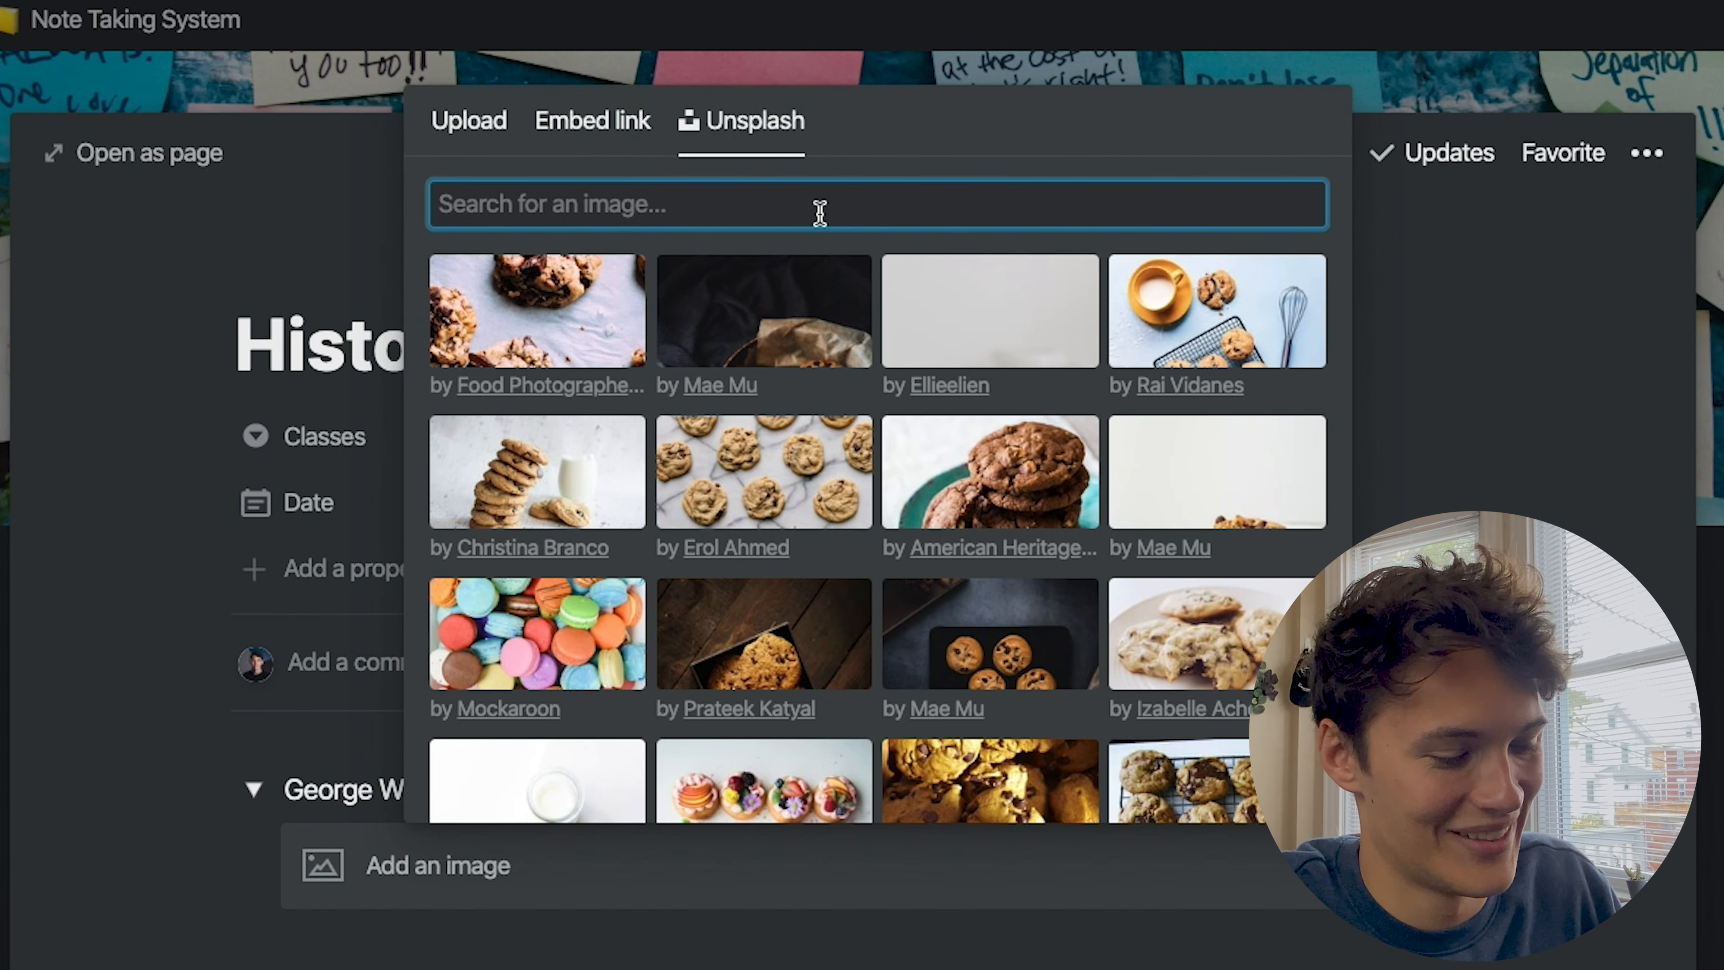
{"action": "type", "text": "george washing"}
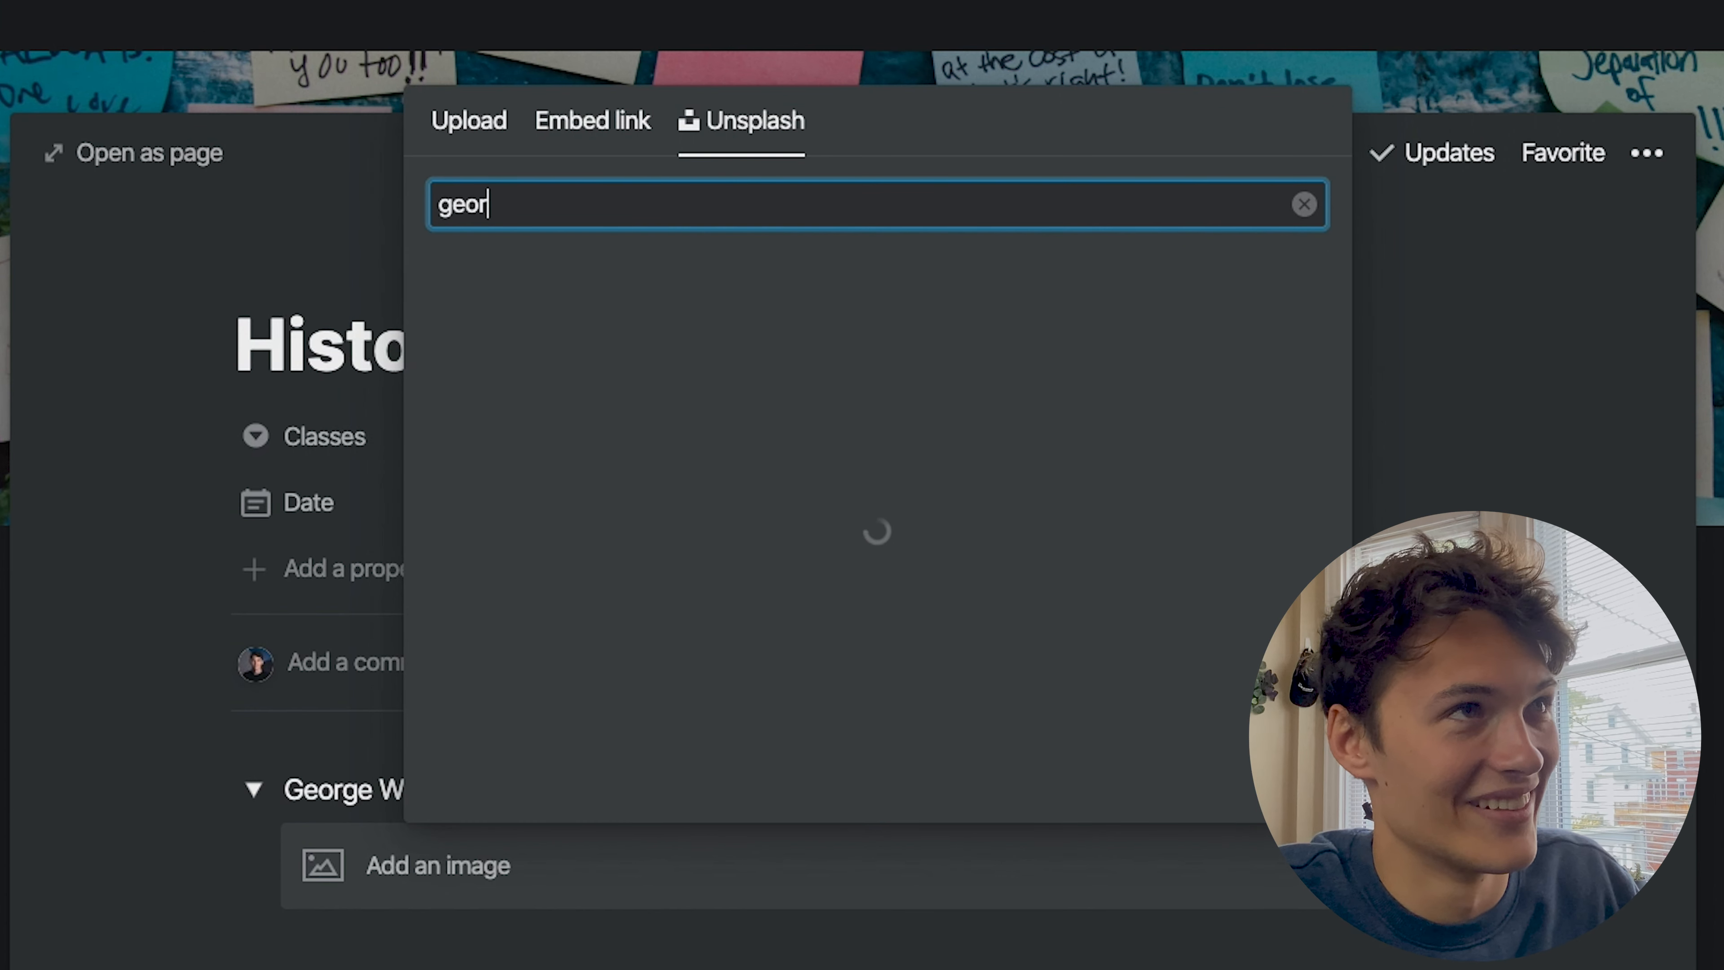
{"action": "type", "text": "ton"}
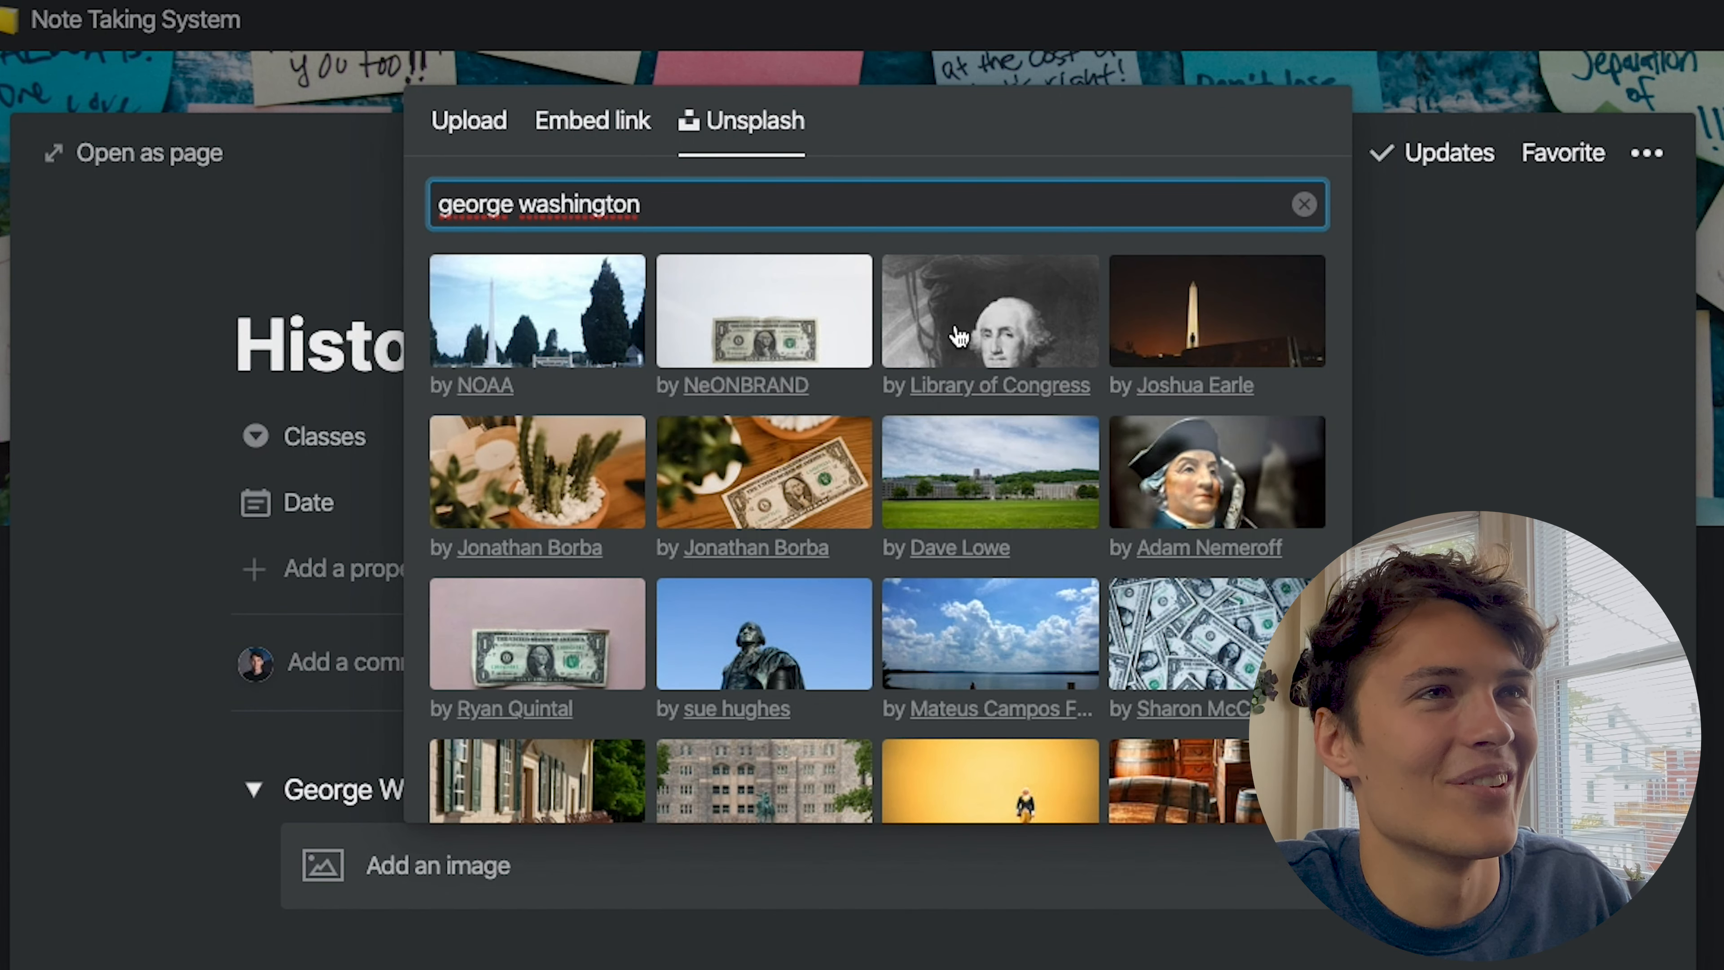
{"action": "left_click", "coordinate": [959, 335]}
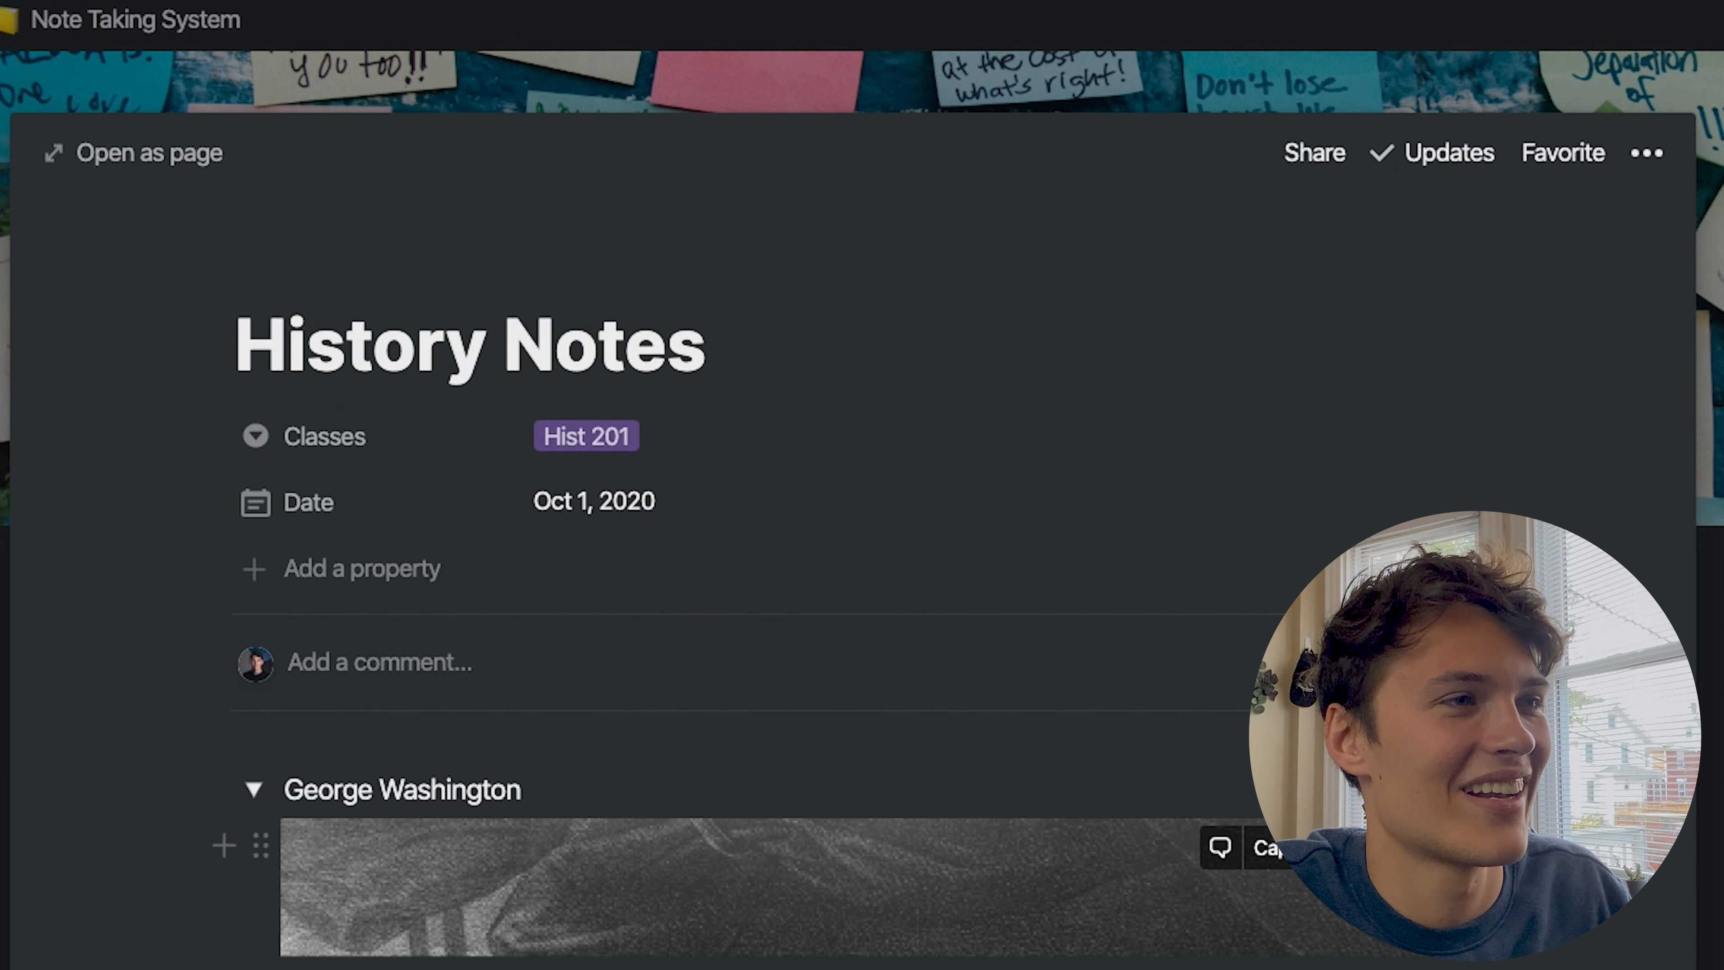
{"action": "scroll", "coordinate": [848, 577], "scroll_direction": "down", "scroll_amount": 8}
{"action": "scroll", "coordinate": [848, 578], "scroll_direction": "up", "scroll_amount": 5}
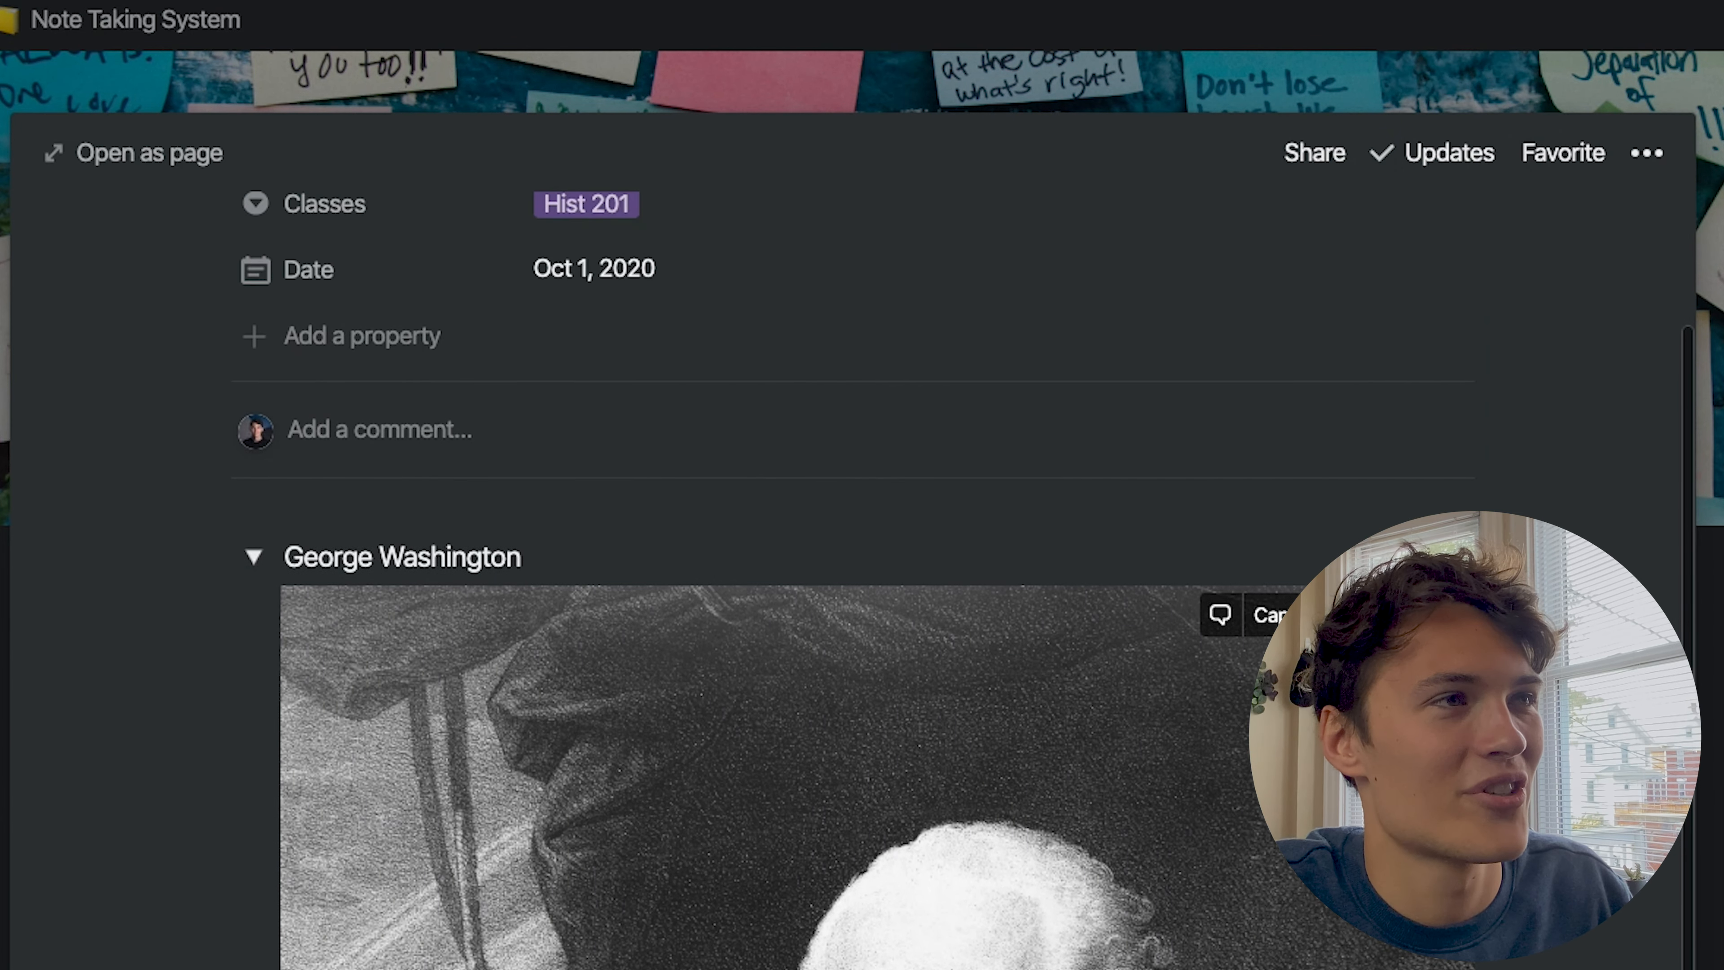
Collapse the George Washington toggle and close the History Notes page to return to the Notes table
{"action": "left_click", "coordinate": [253, 558]}
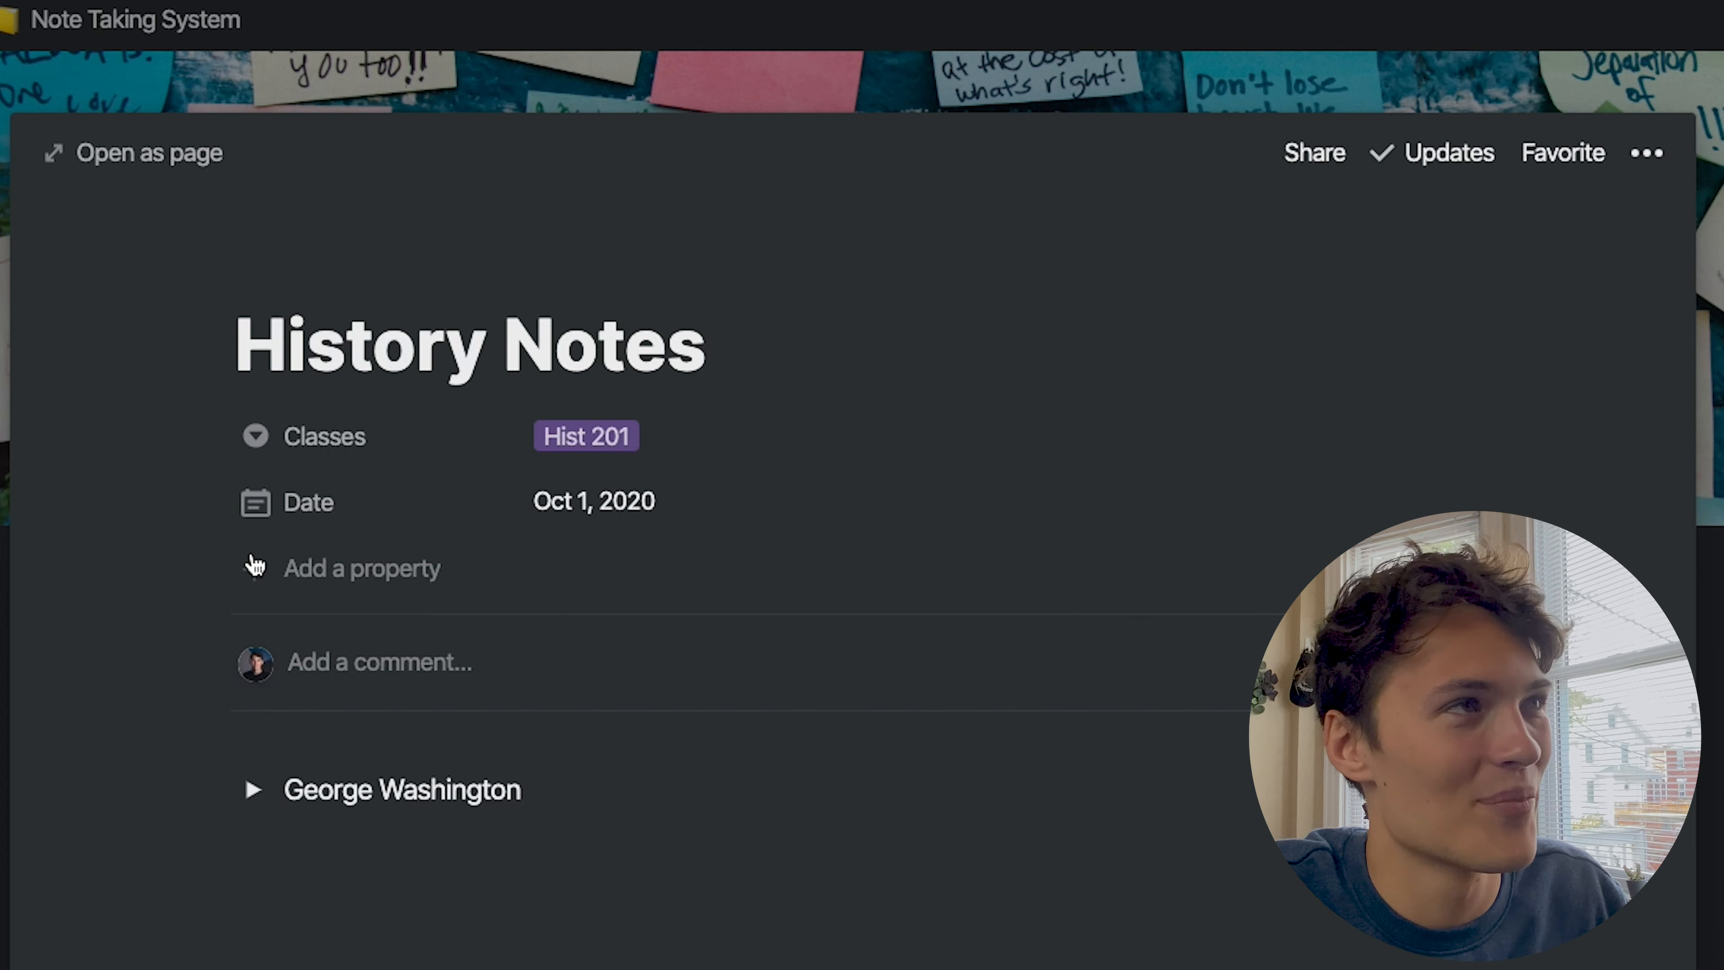
{"action": "key", "text": "Escape"}
{"action": "scroll", "coordinate": [827, 742], "scroll_direction": "down", "scroll_amount": 5}
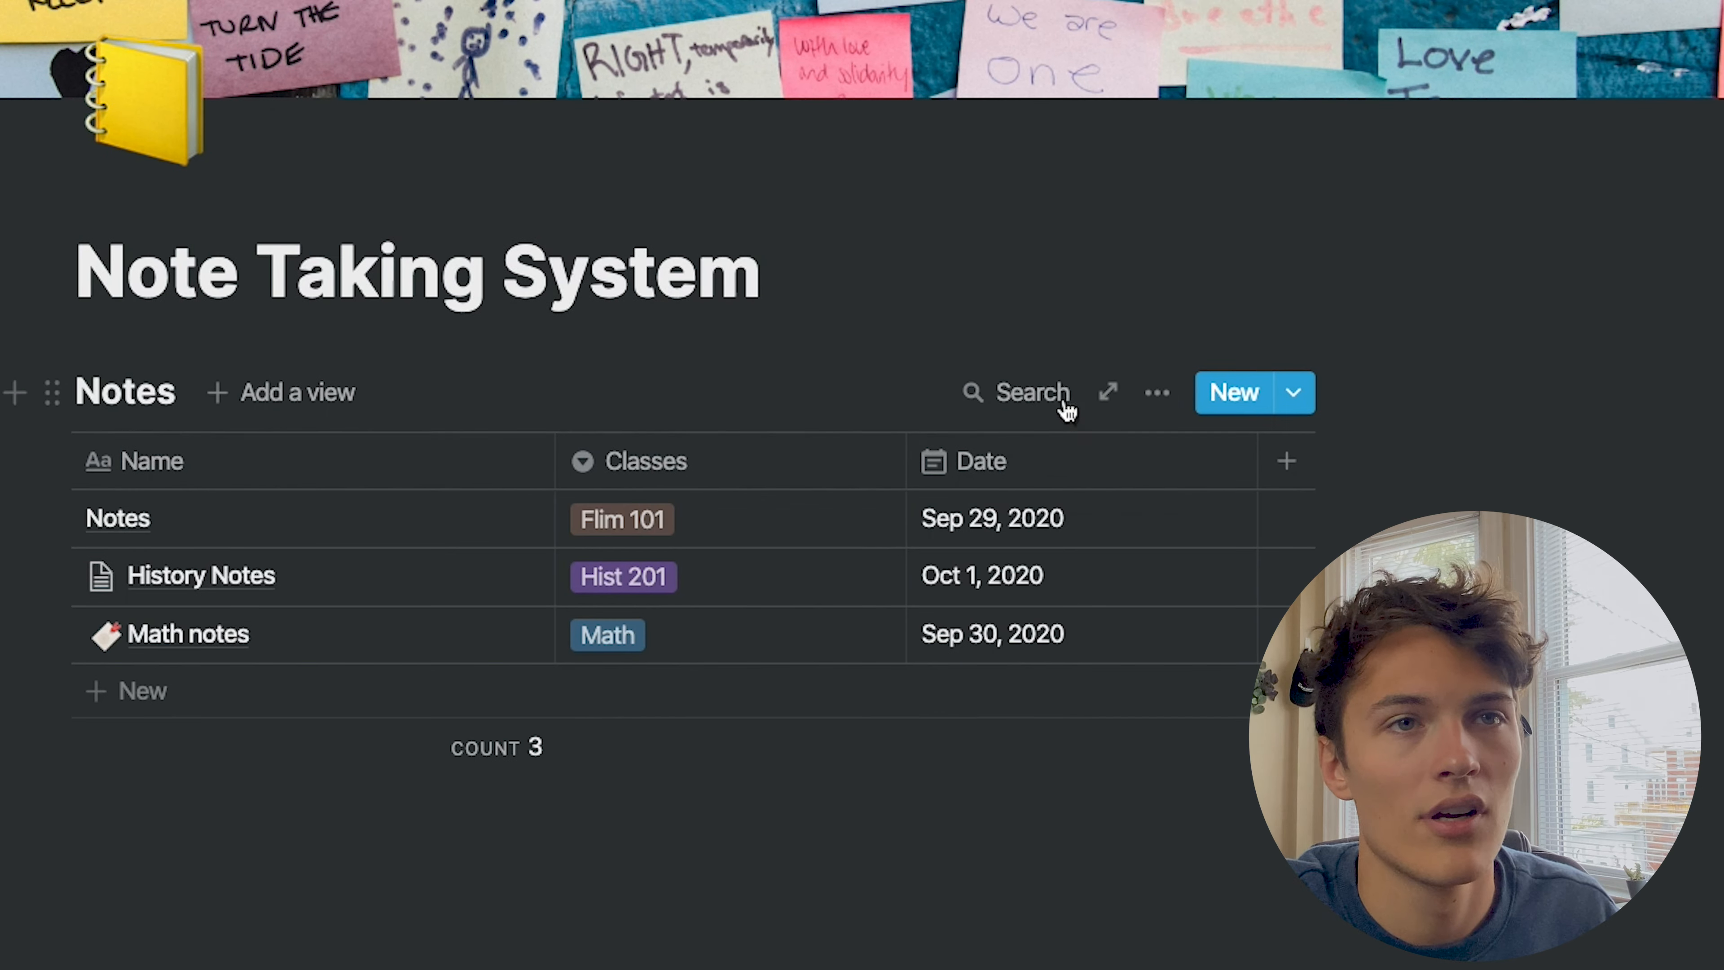
Sort the Notes table's default view by Date in descending order
{"action": "left_click", "coordinate": [1159, 398]}
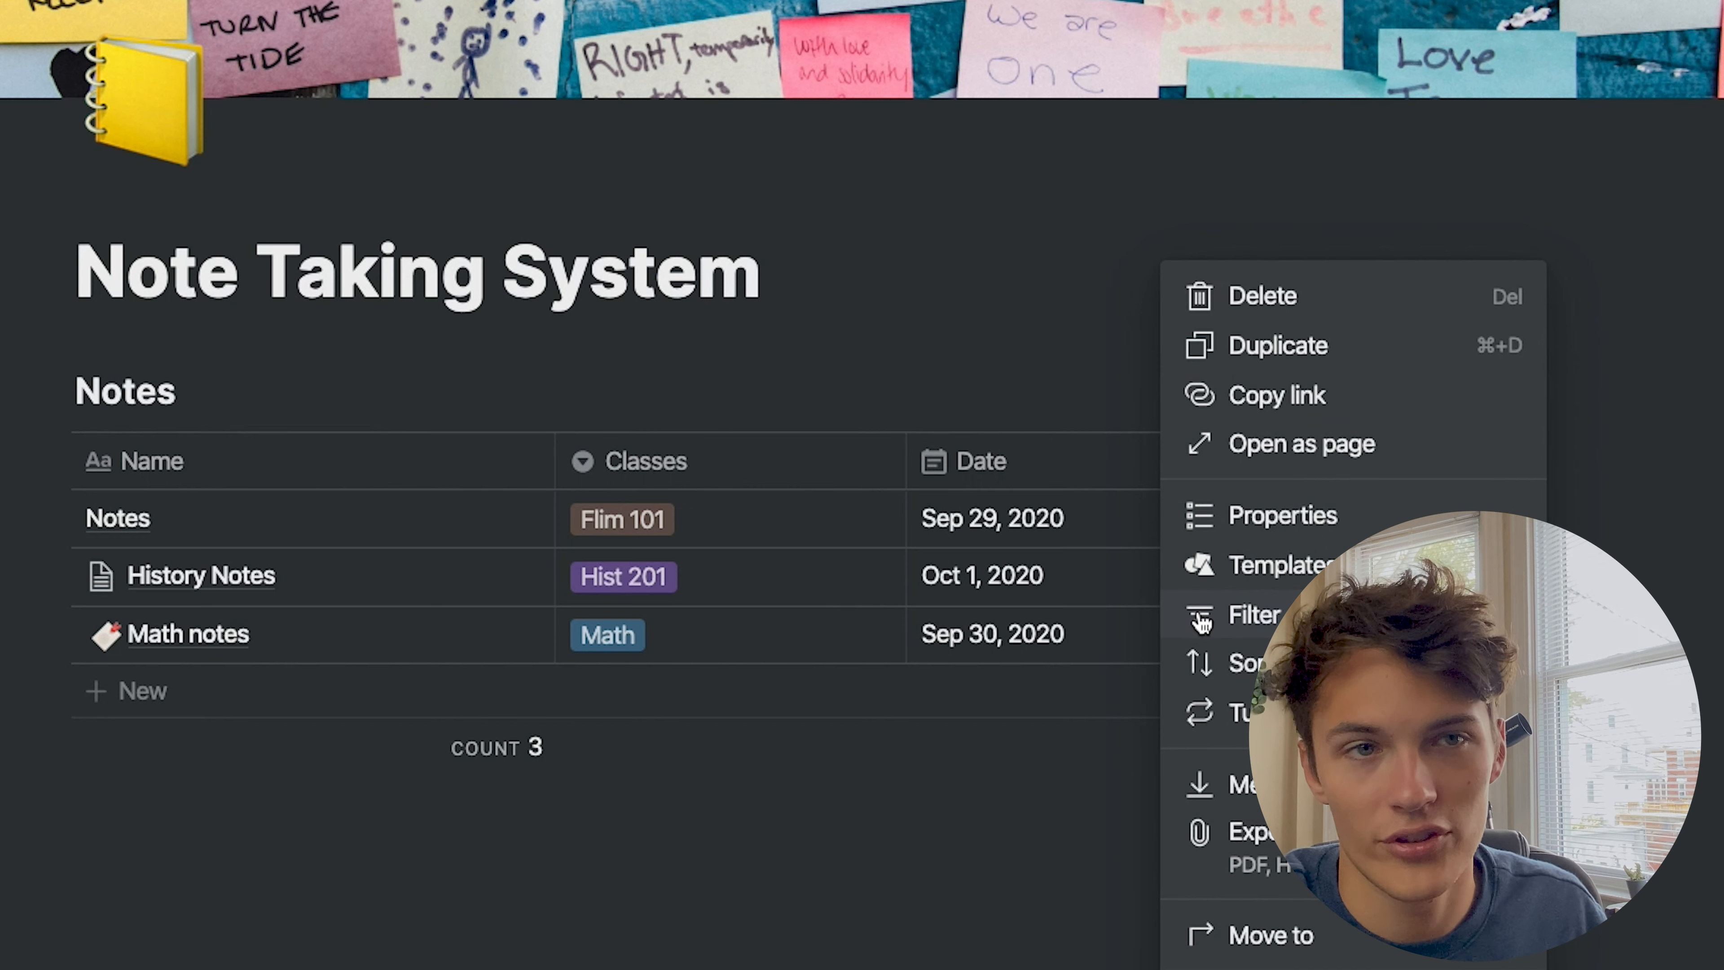
{"action": "left_click", "coordinate": [1199, 663]}
{"action": "left_click", "coordinate": [636, 712]}
{"action": "left_click", "coordinate": [730, 538]}
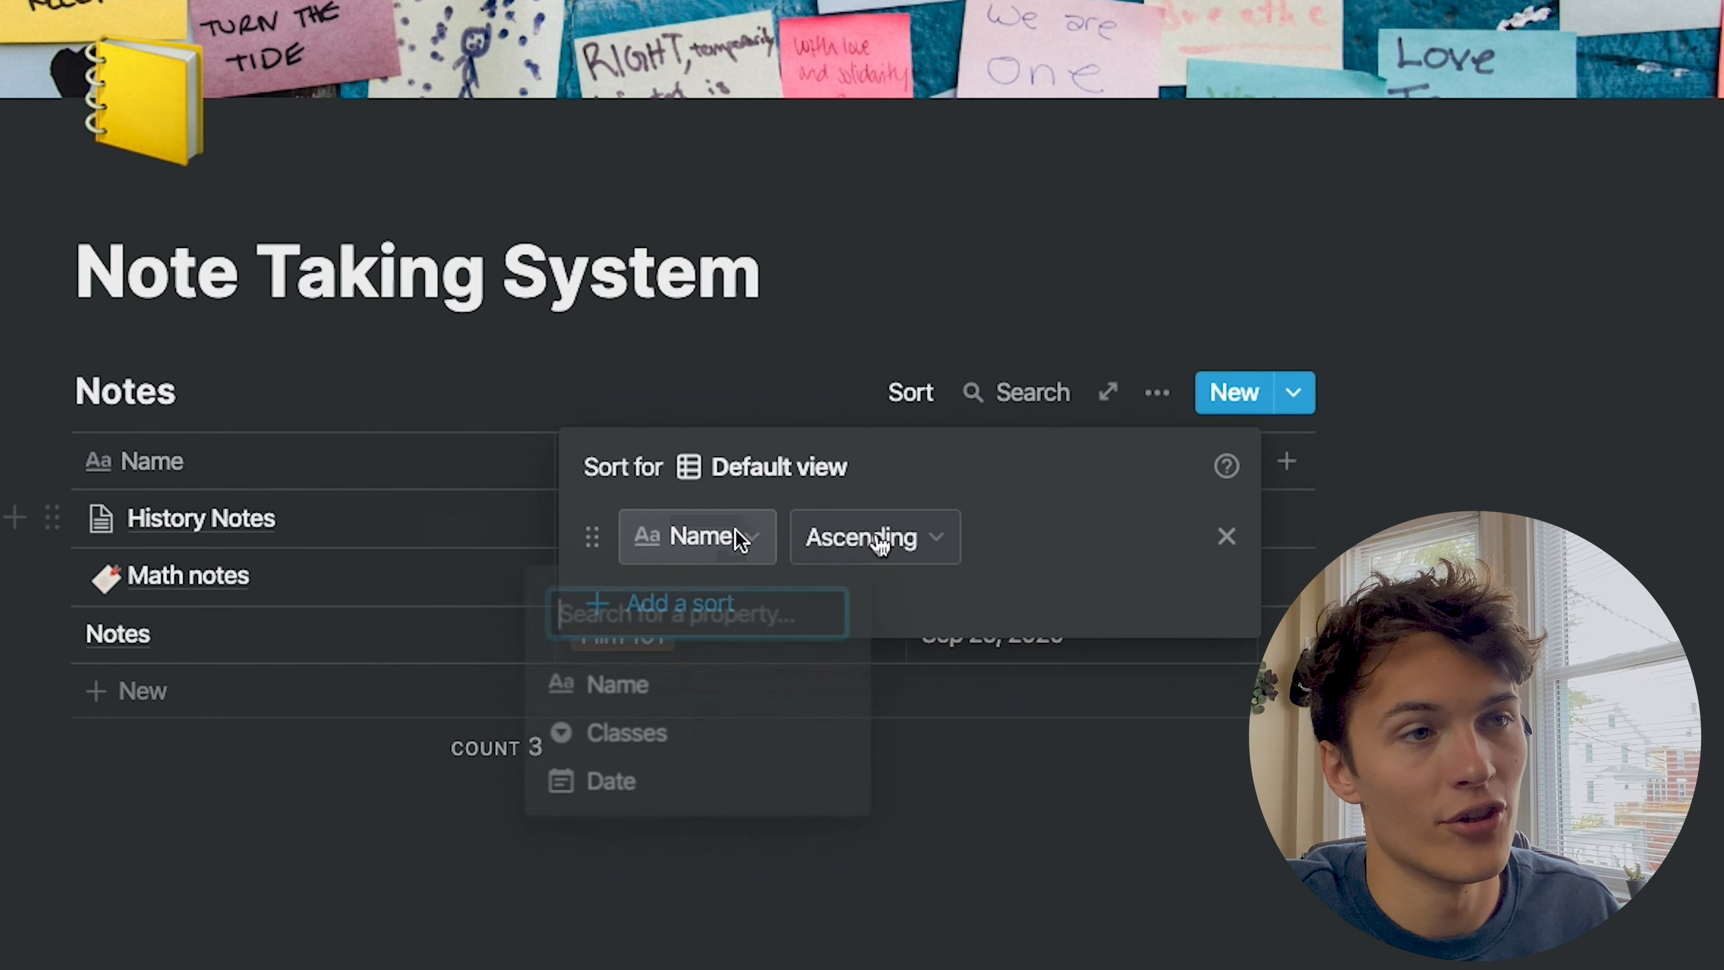
{"action": "left_click", "coordinate": [646, 780]}
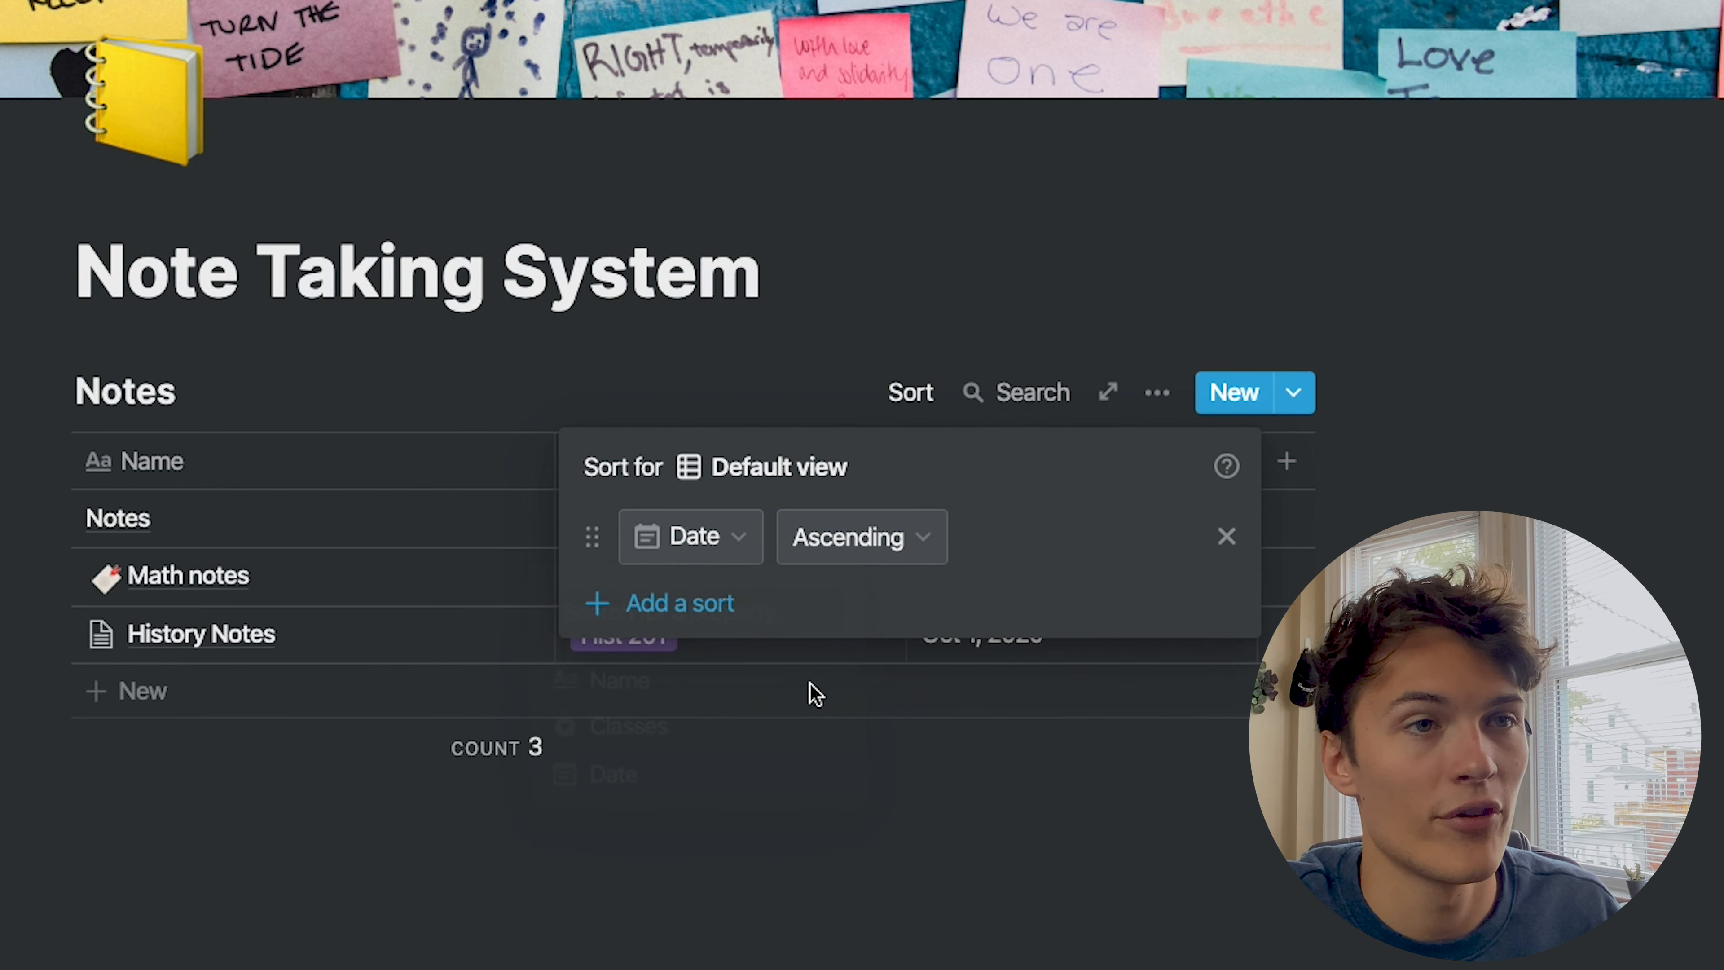
{"action": "left_click", "coordinate": [874, 543]}
{"action": "left_click", "coordinate": [845, 650]}
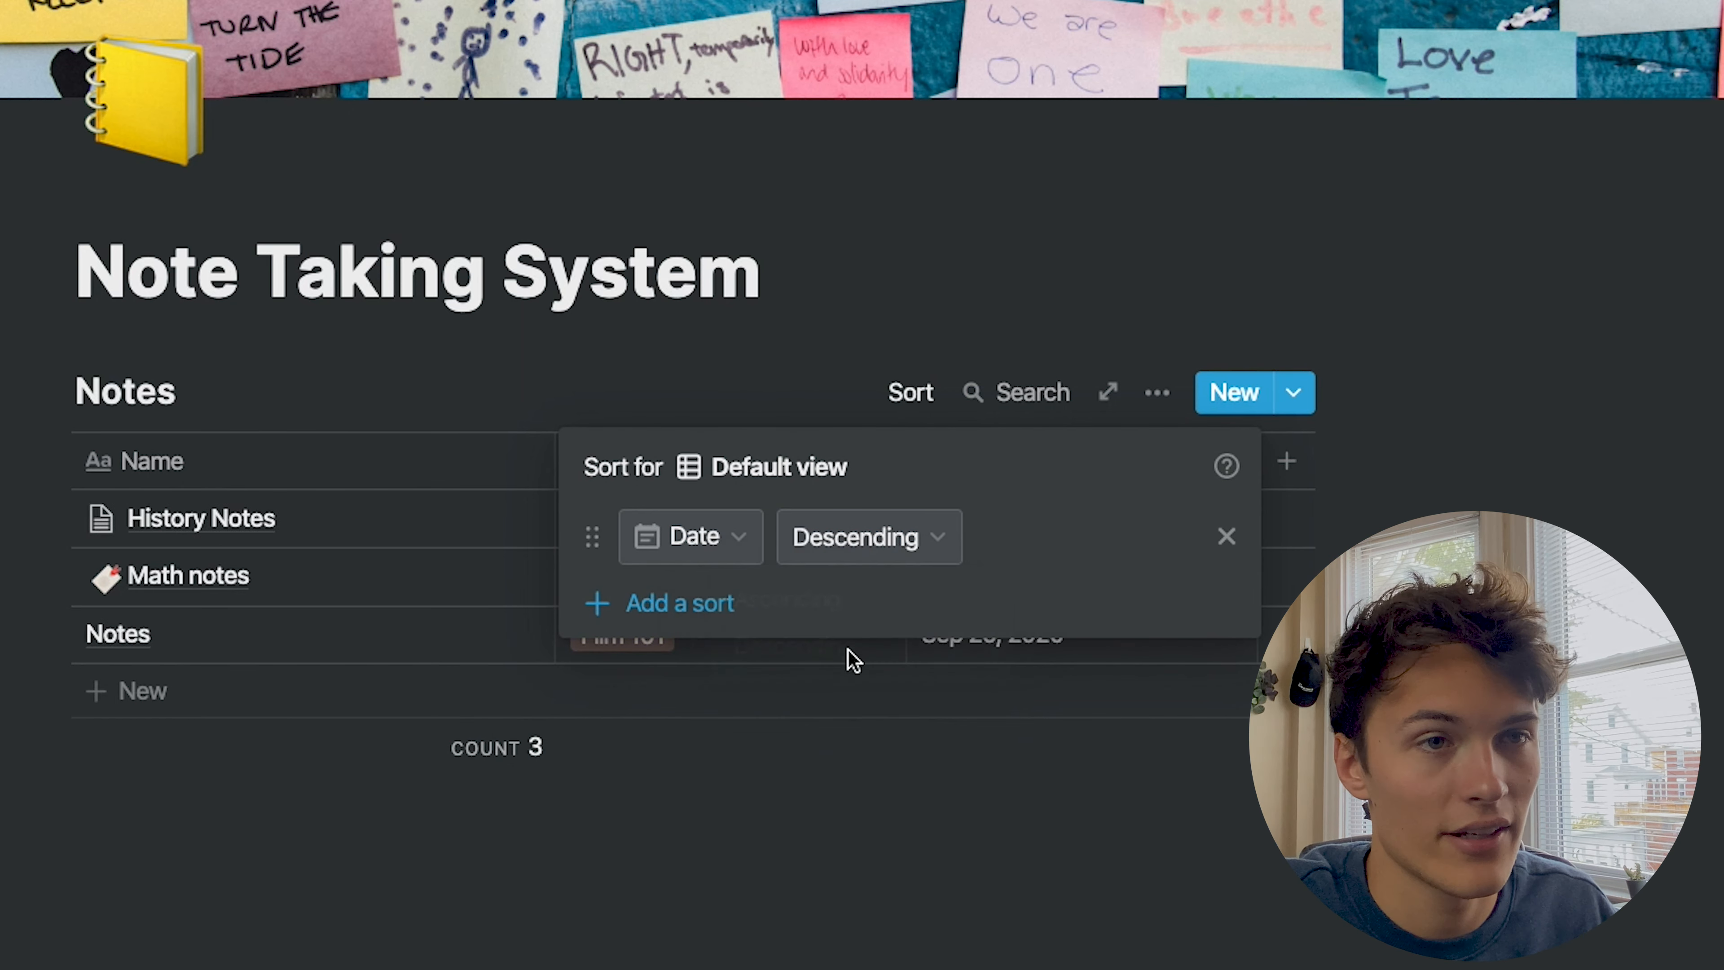
{"action": "left_click", "coordinate": [898, 892]}
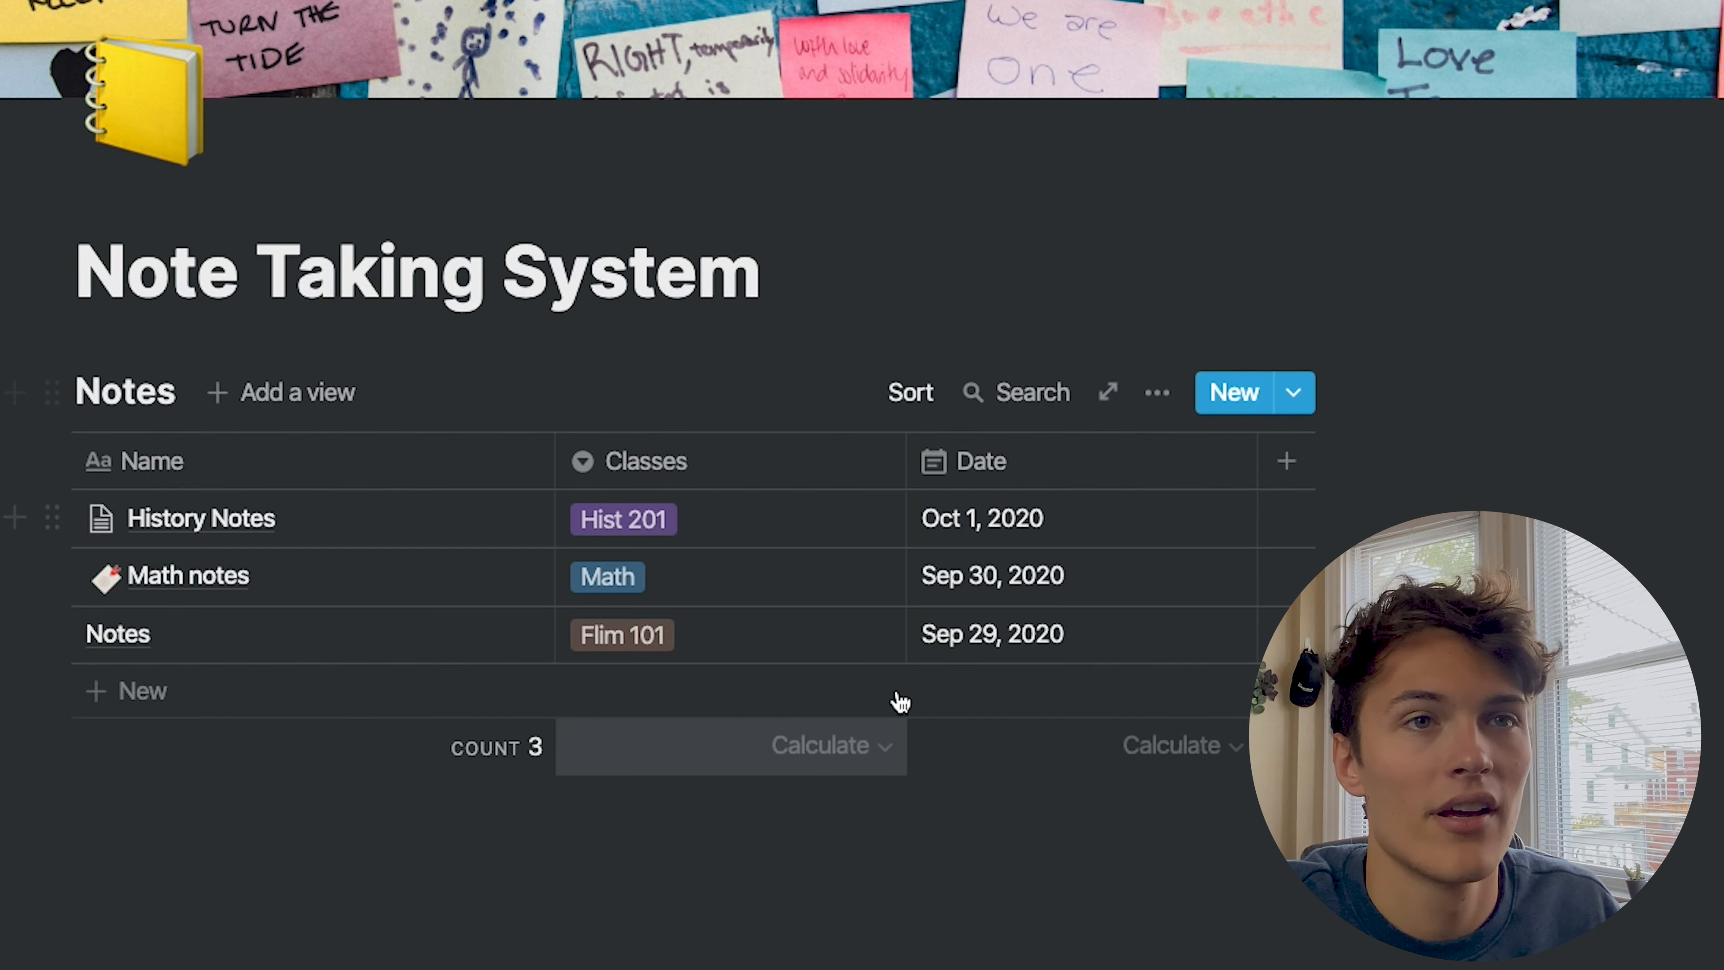
{"action": "left_click", "coordinate": [1143, 395]}
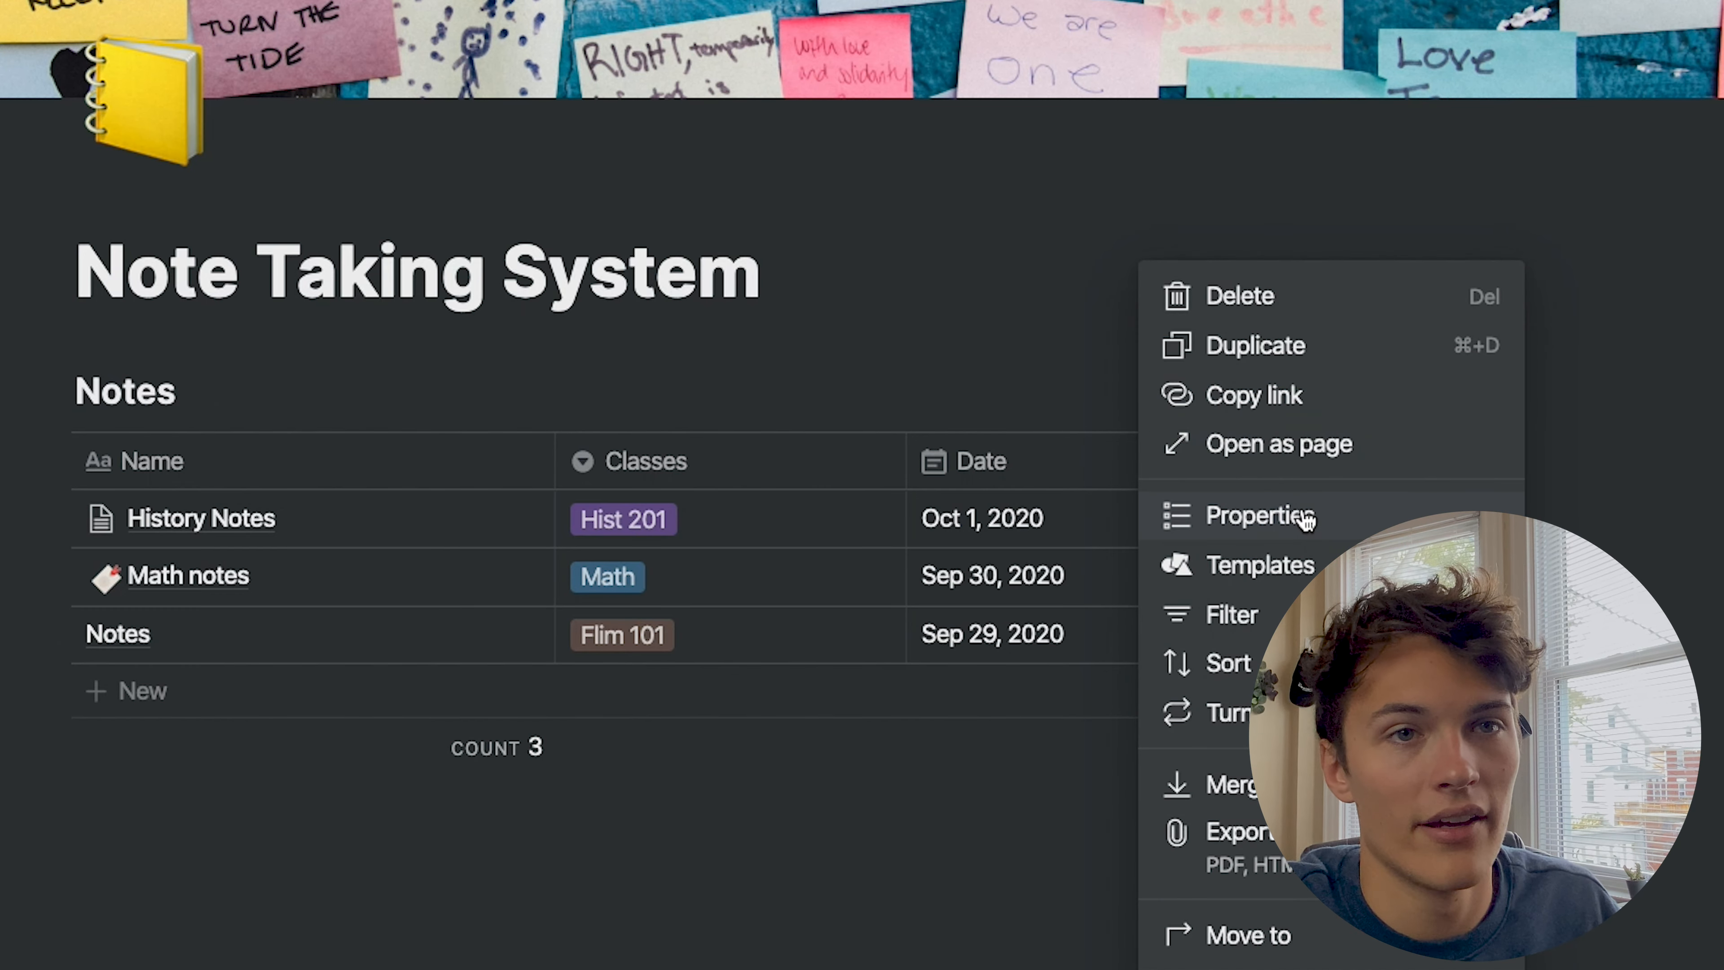
{"action": "left_click", "coordinate": [848, 934]}
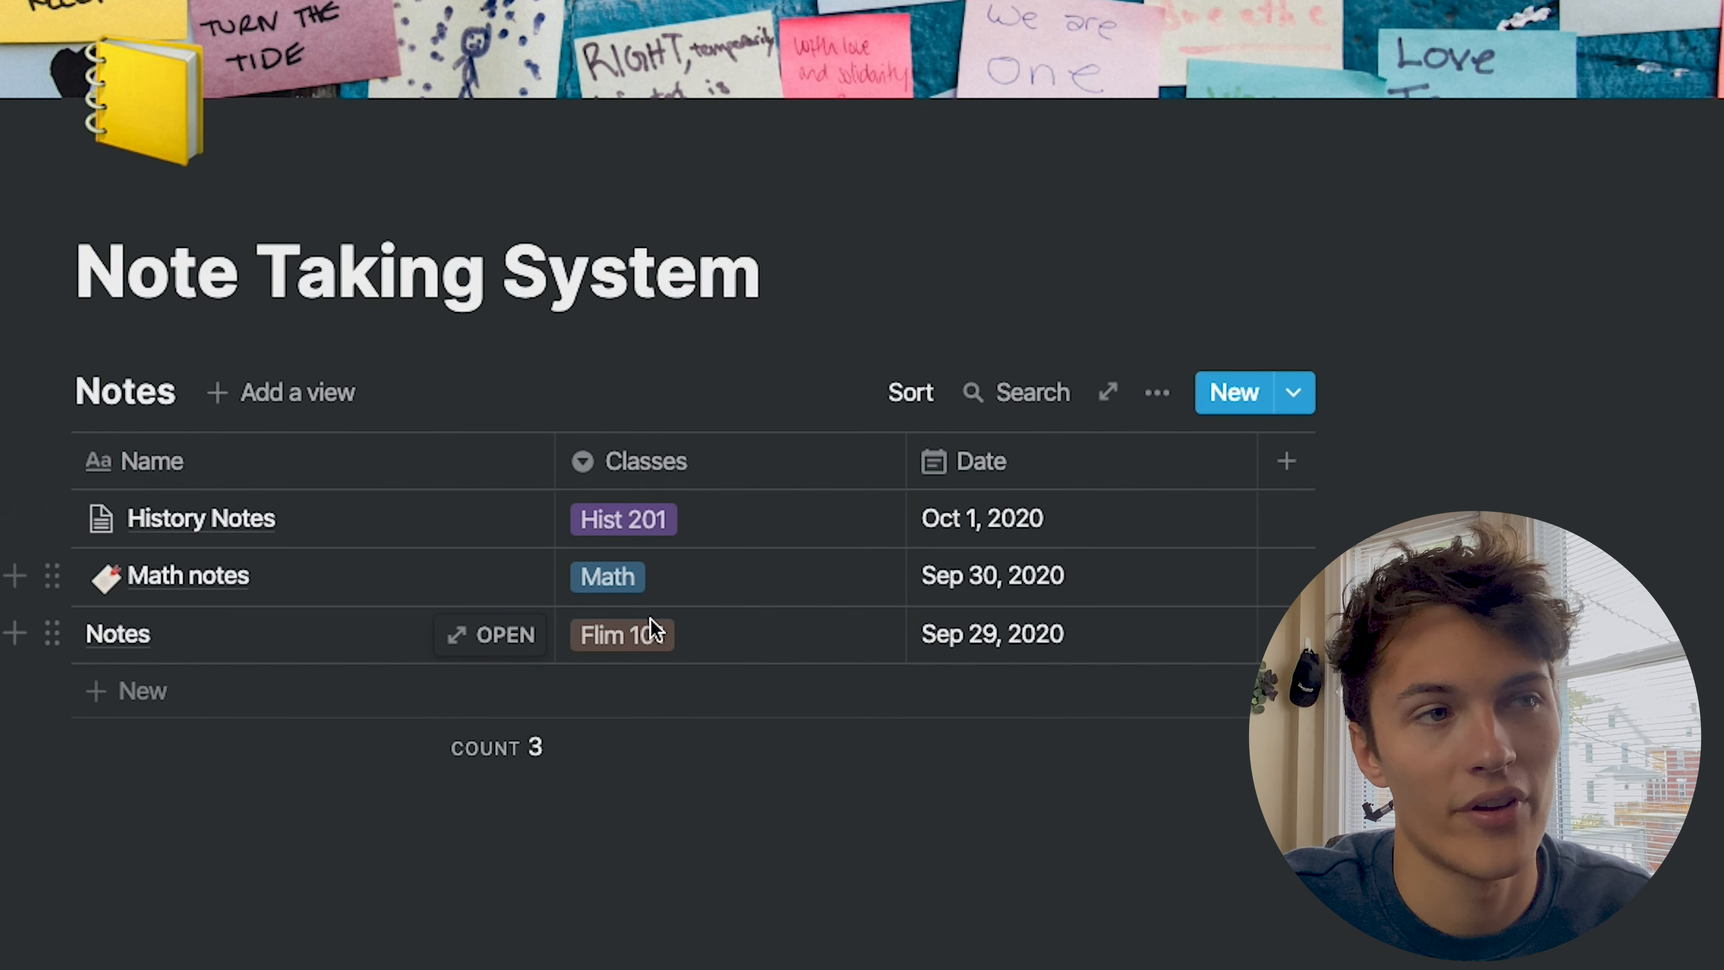
Embed an empty sub-page titled History notes below the Notes table
{"action": "scroll", "coordinate": [296, 840], "scroll_direction": "down", "scroll_amount": 2}
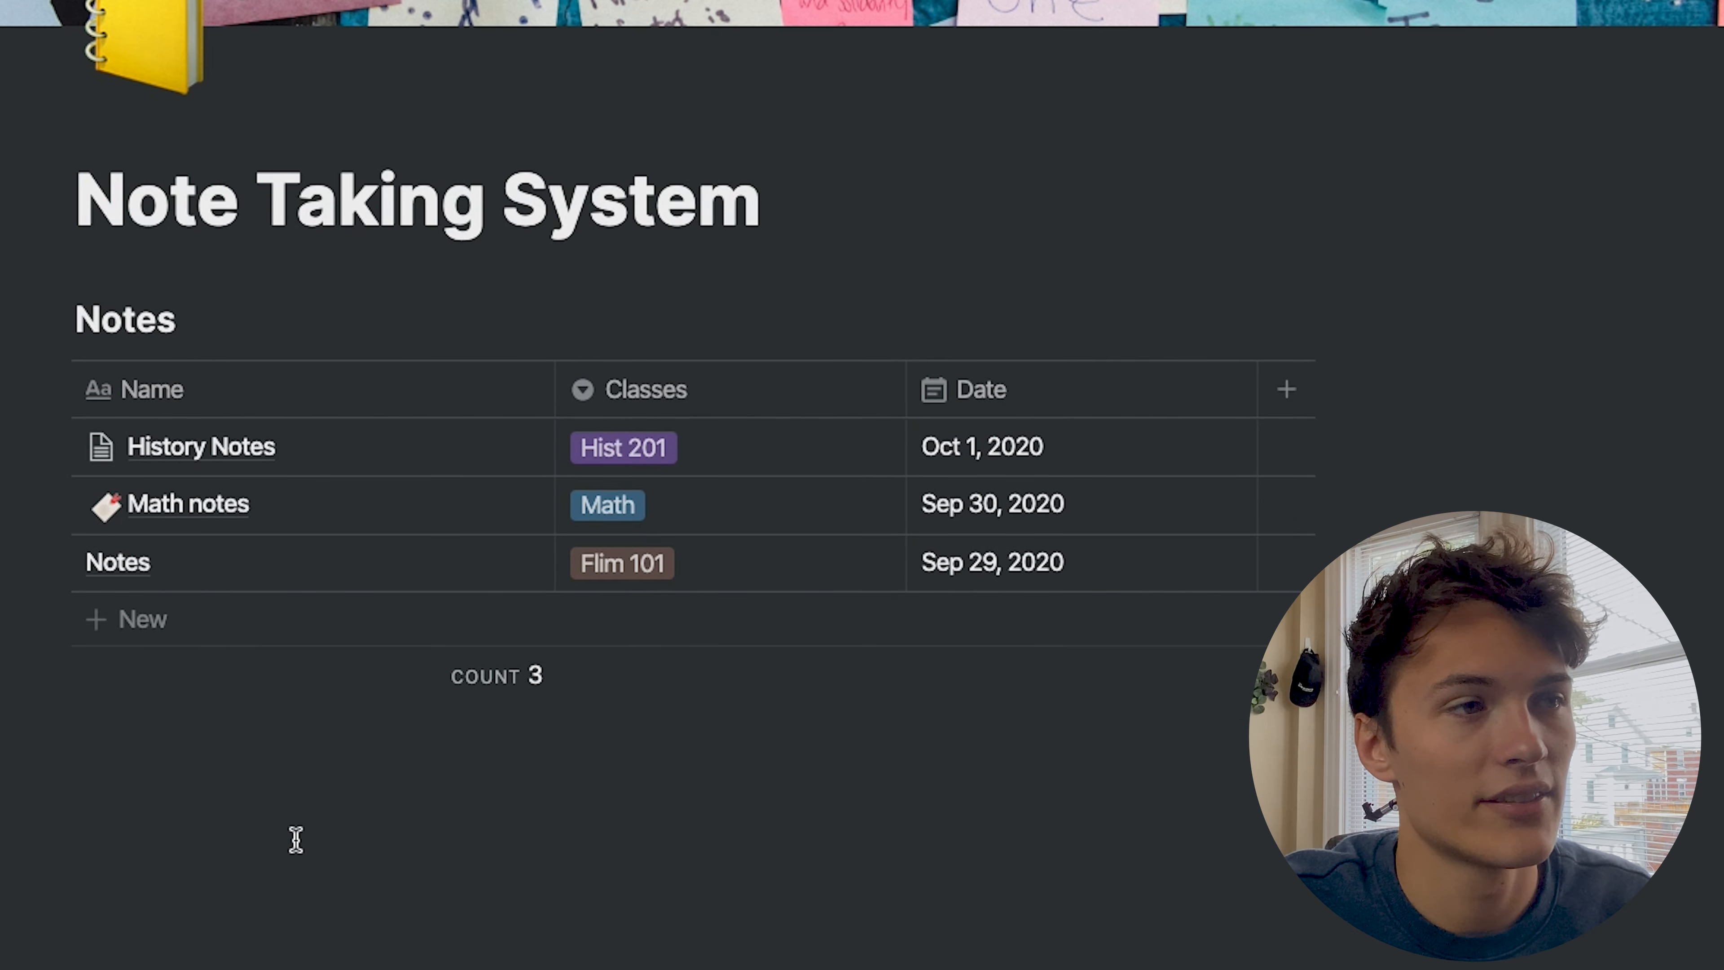
{"action": "left_click", "coordinate": [232, 840]}
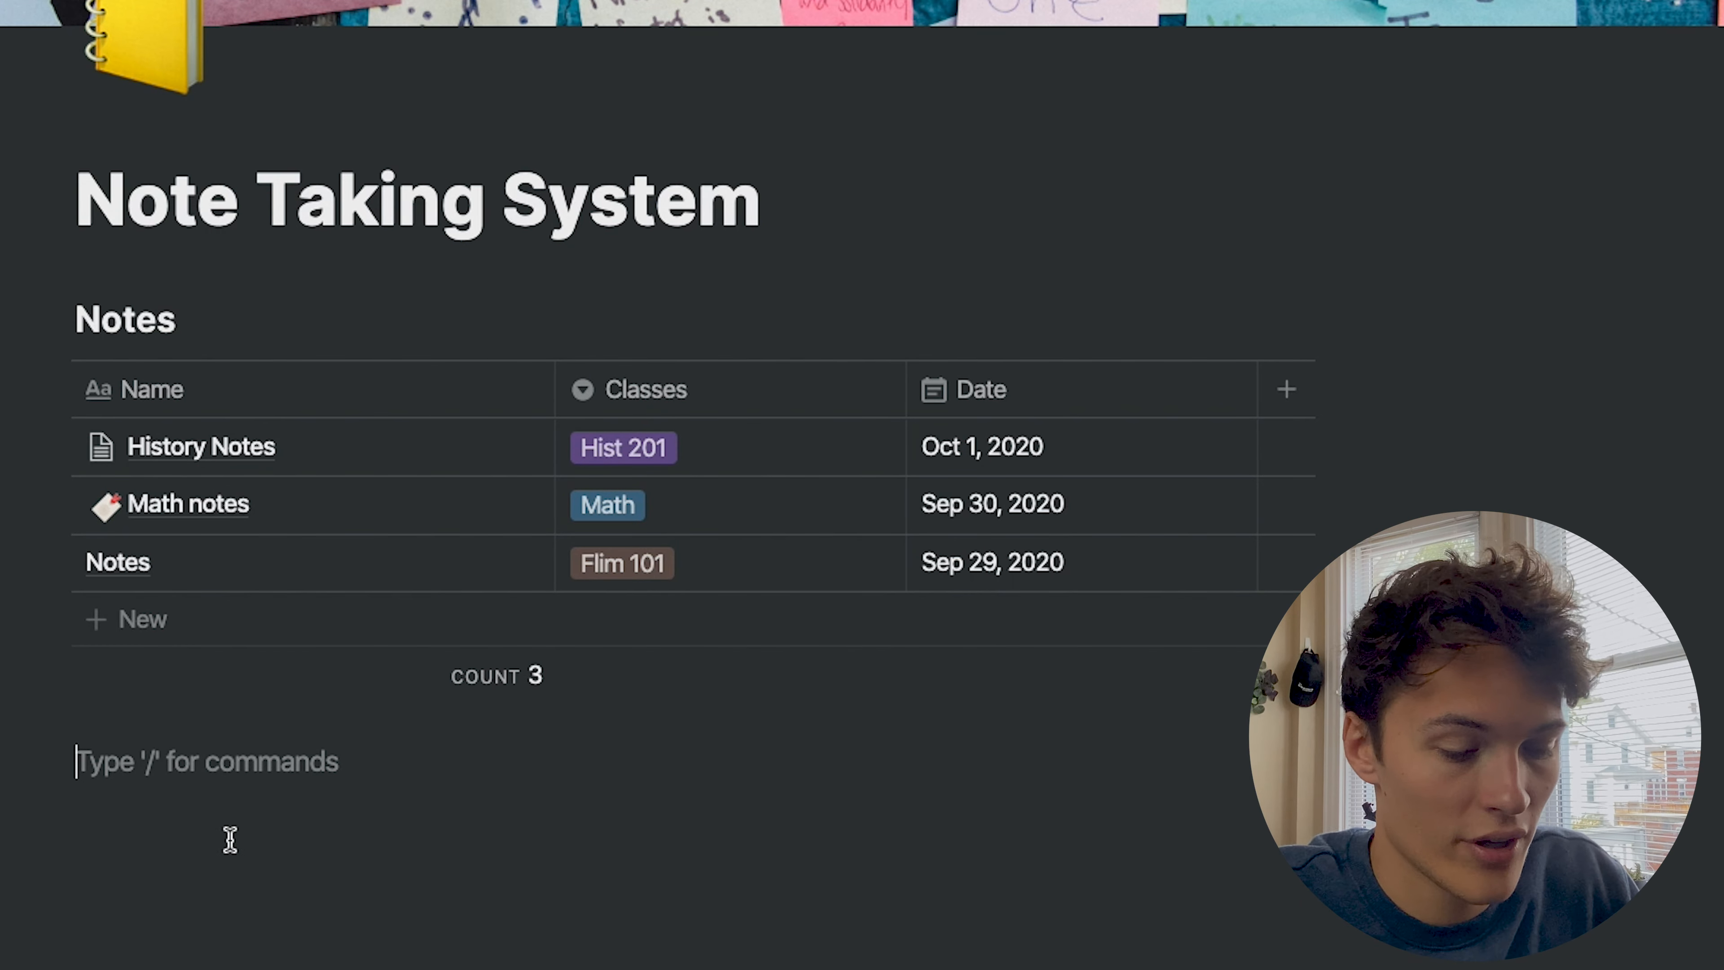
{"action": "type", "text": "/page"}
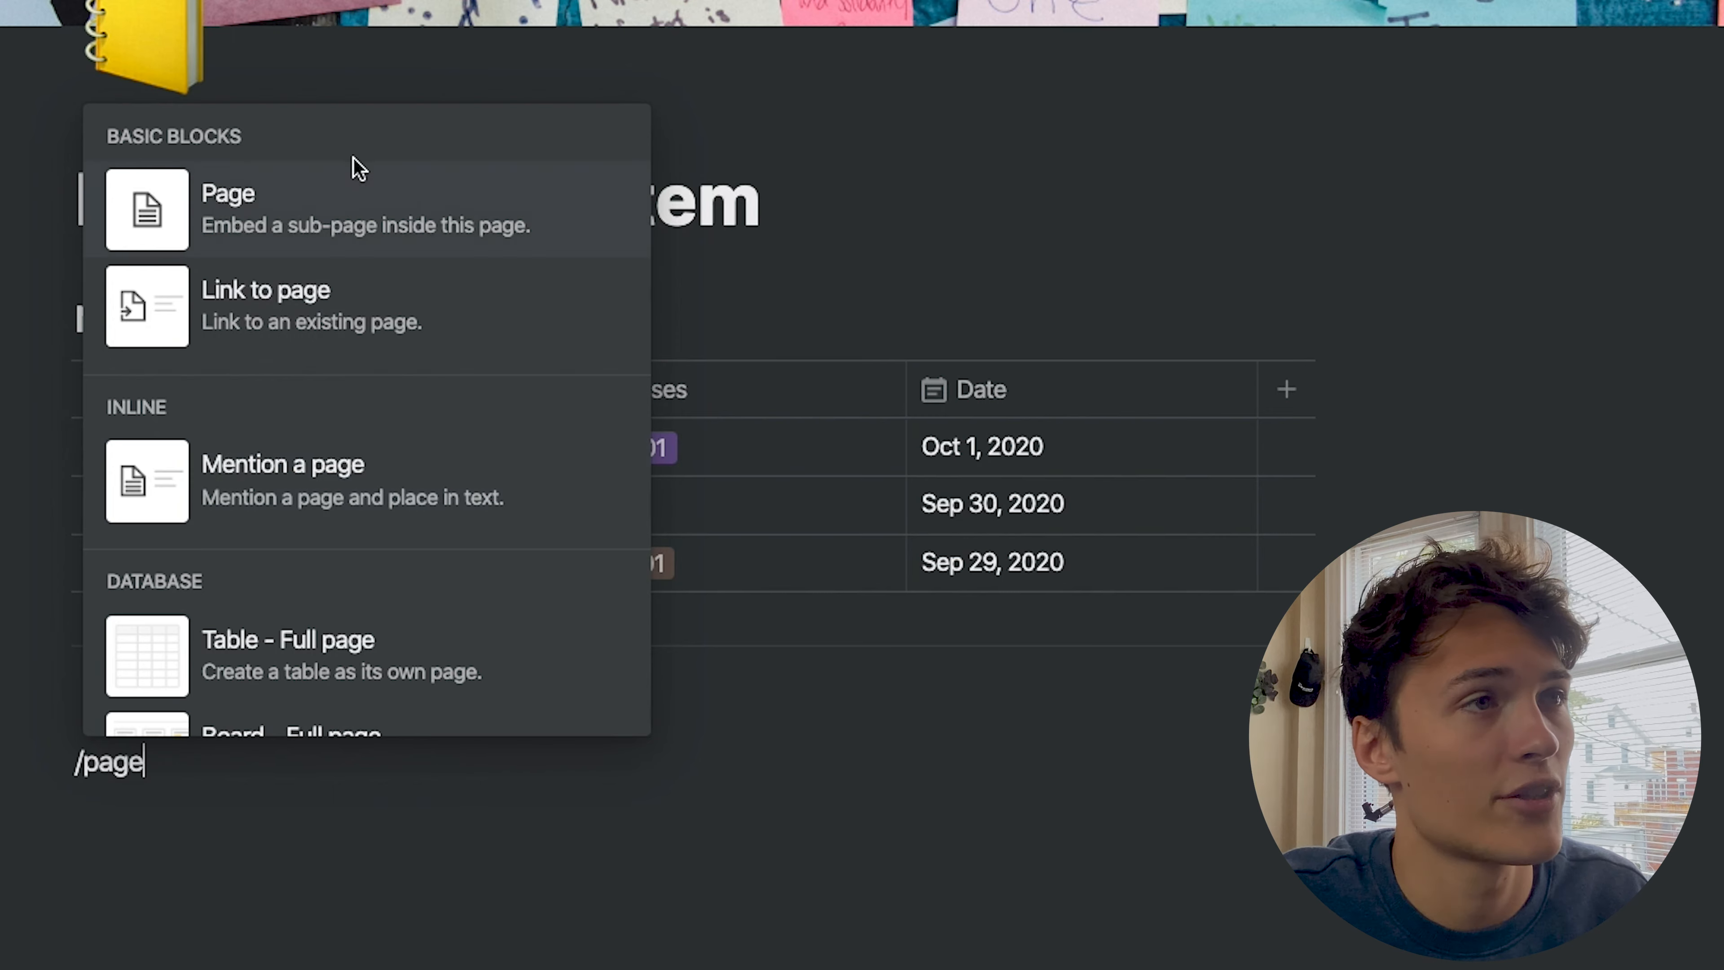
{"action": "left_click", "coordinate": [346, 208]}
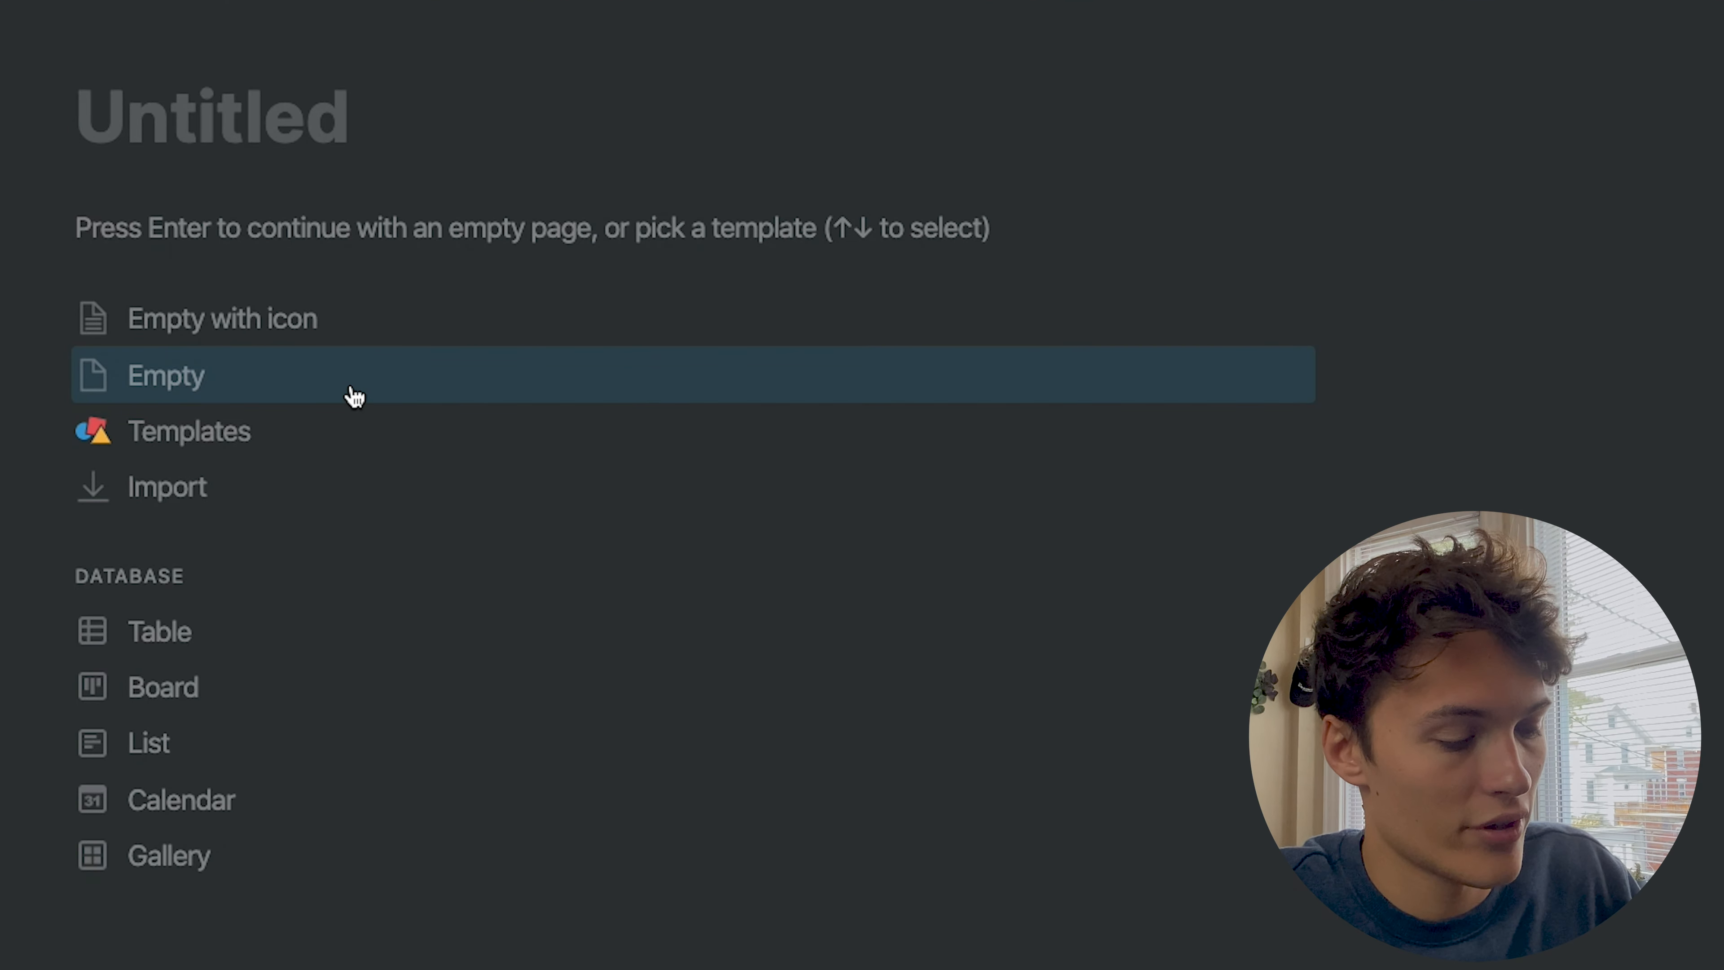
{"action": "type", "text": "History notes"}
{"action": "key", "text": "Return"}
Create a linked database in the History notes page that points to the Notes database of Note Taking System
{"action": "type", "text": "/l"}
{"action": "key", "text": "BackSpace"}
{"action": "key", "text": "BackSpace"}
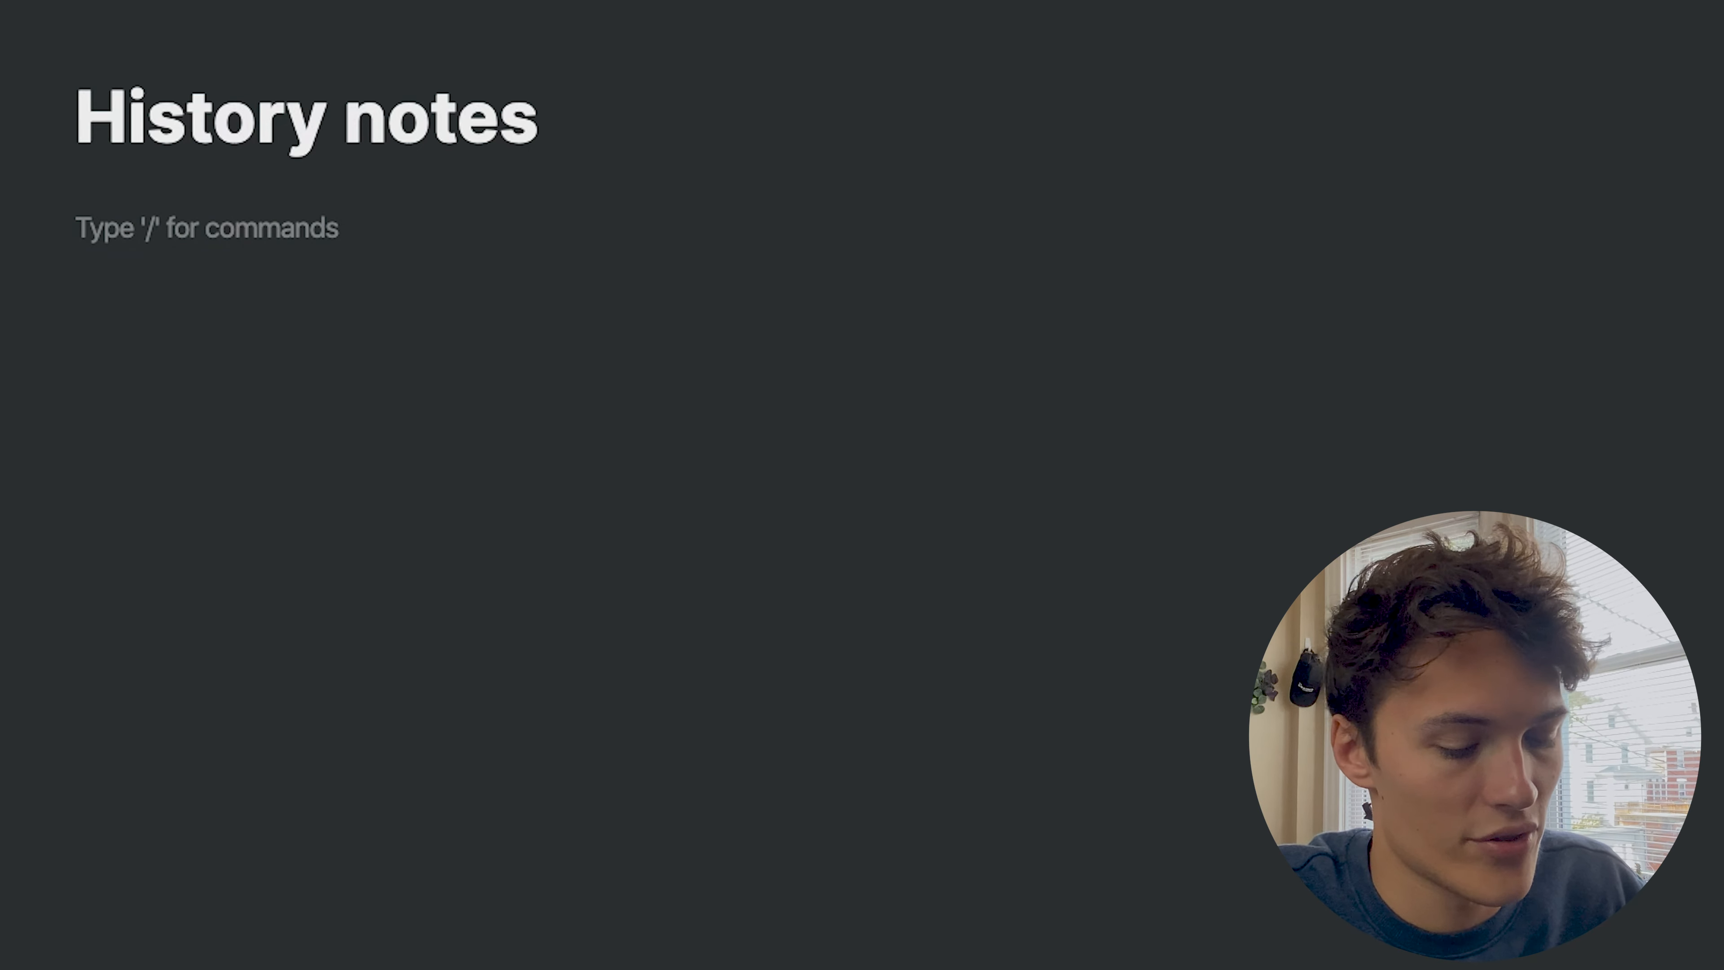
{"action": "type", "text": "/"}
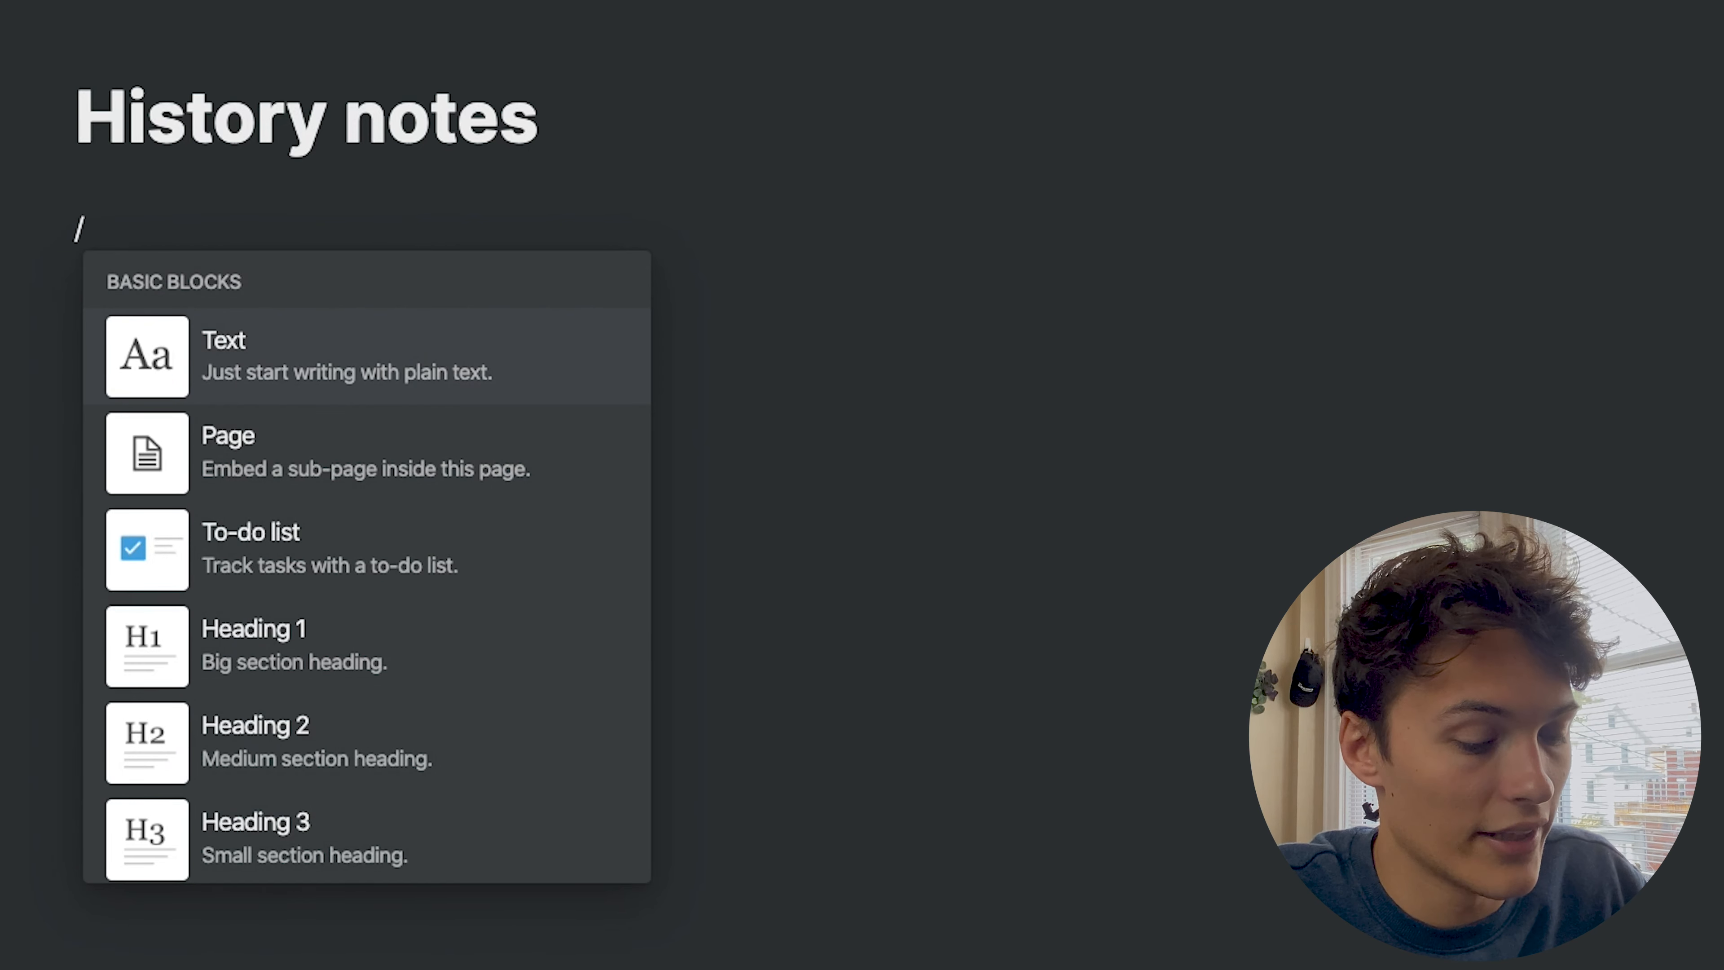
{"action": "type", "text": "link"}
{"action": "left_click", "coordinate": [274, 546]}
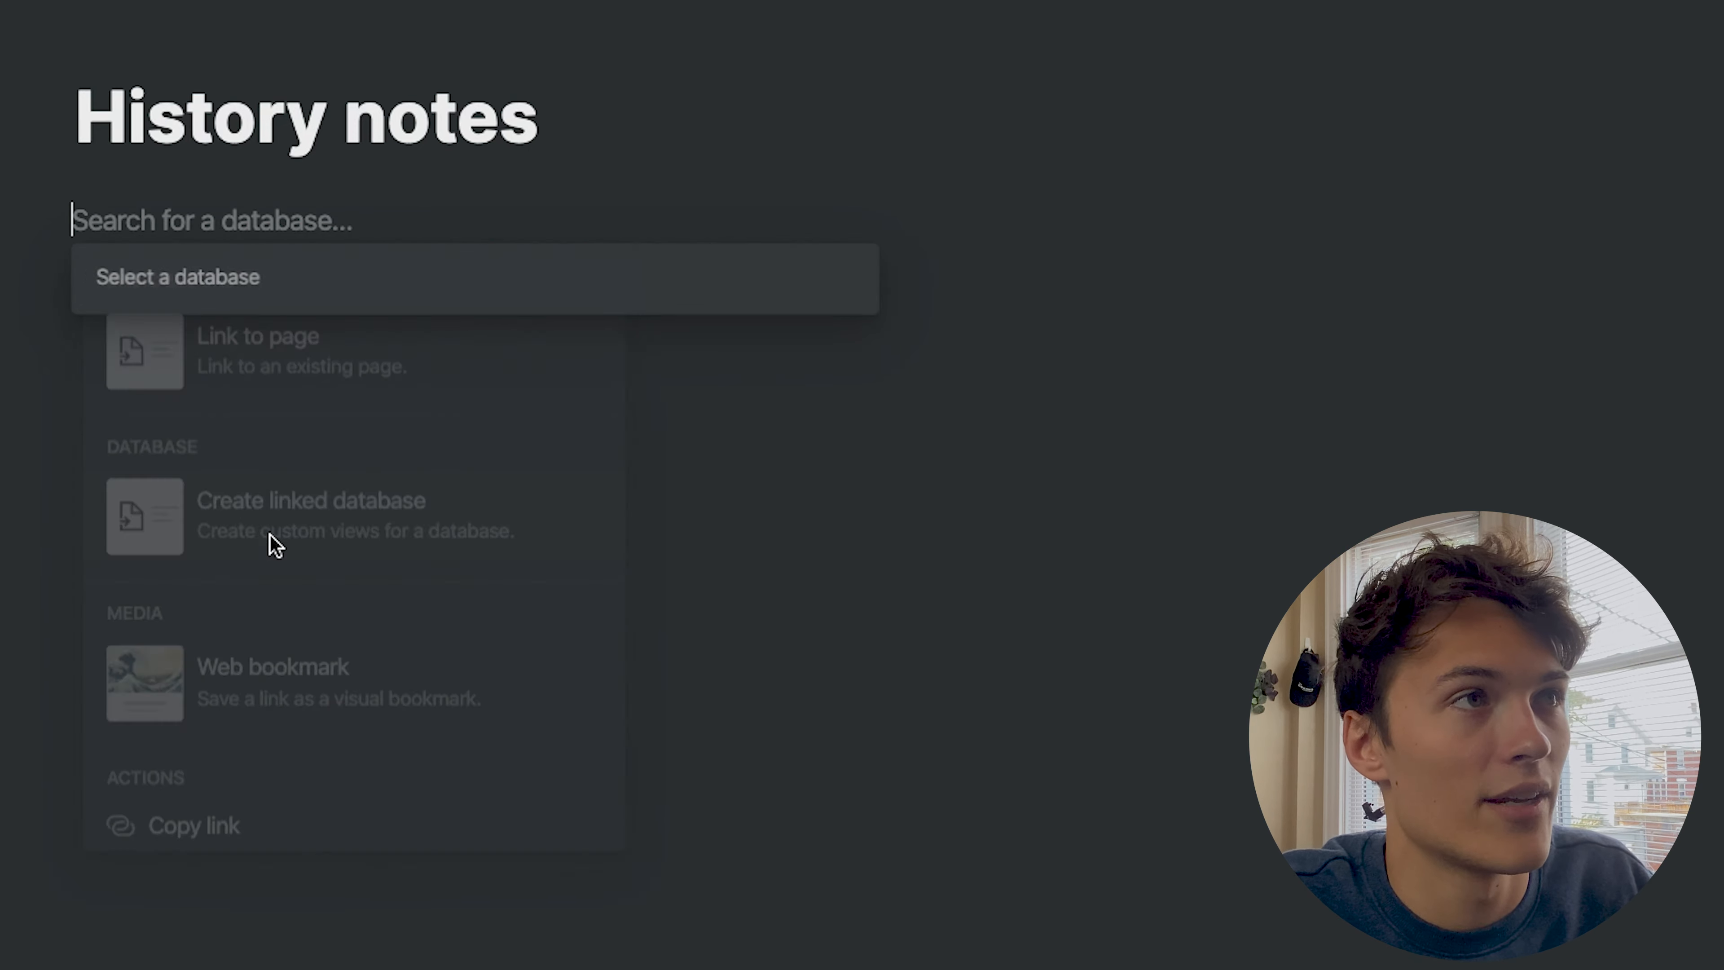
{"action": "scroll", "coordinate": [271, 460], "scroll_direction": "down", "scroll_amount": 15}
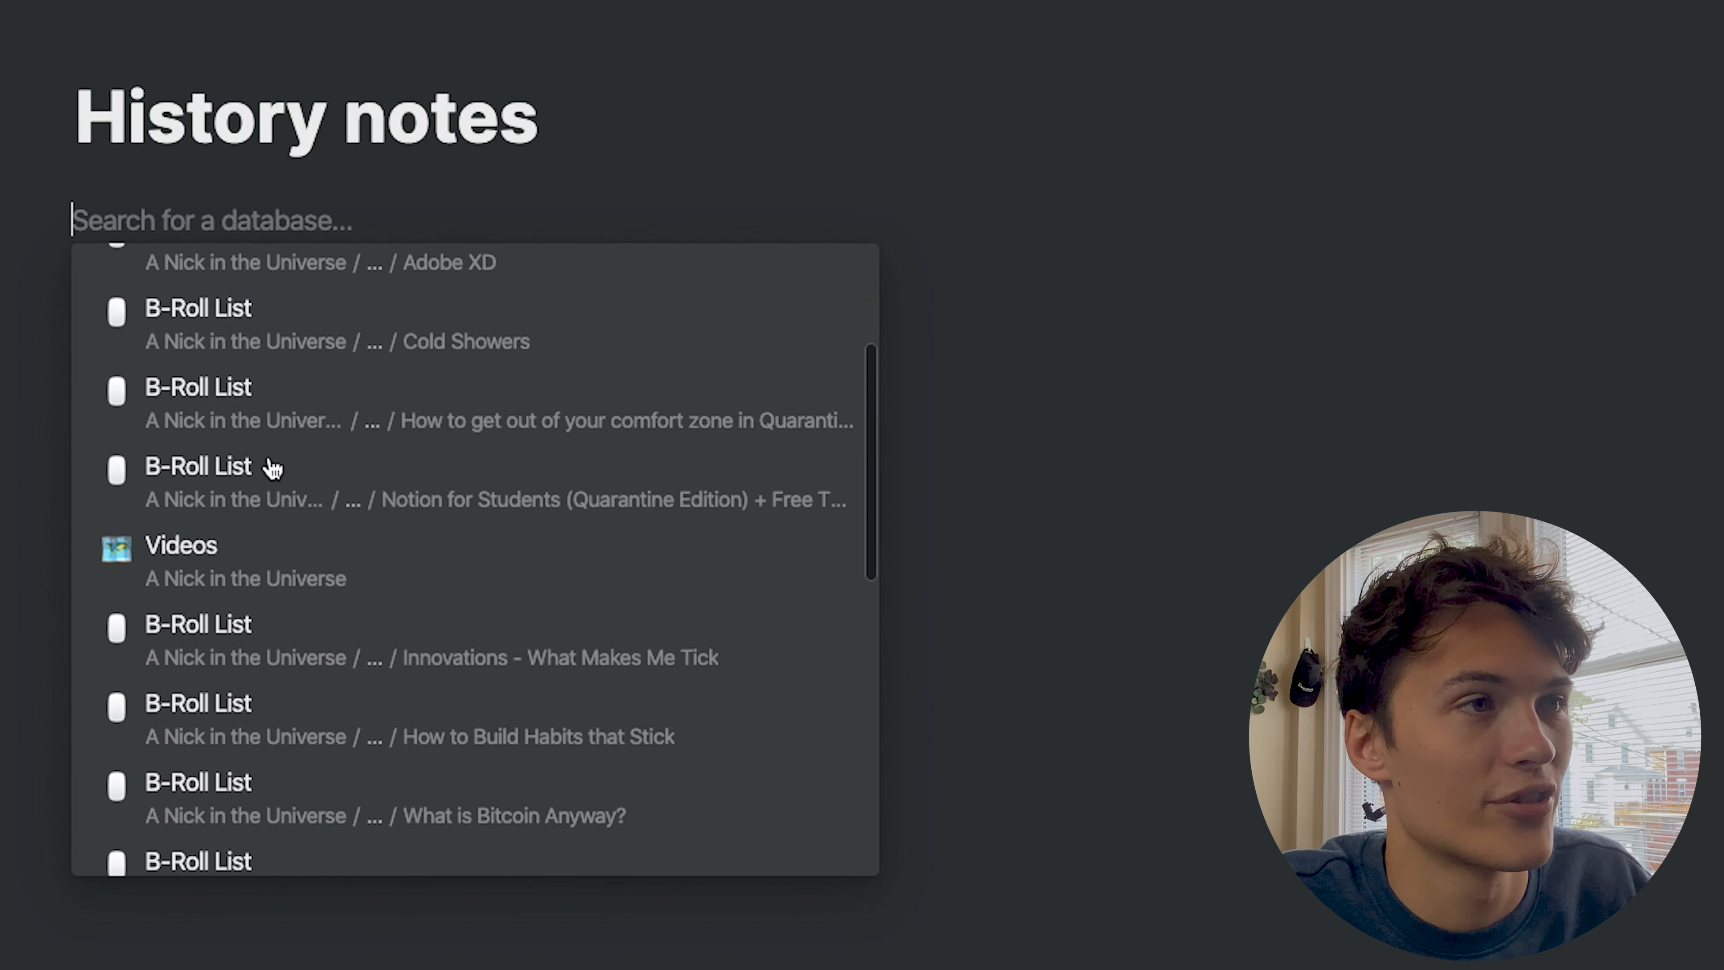
{"action": "scroll", "coordinate": [272, 469], "scroll_direction": "up", "scroll_amount": 4}
{"action": "scroll", "coordinate": [272, 469], "scroll_direction": "up", "scroll_amount": 11}
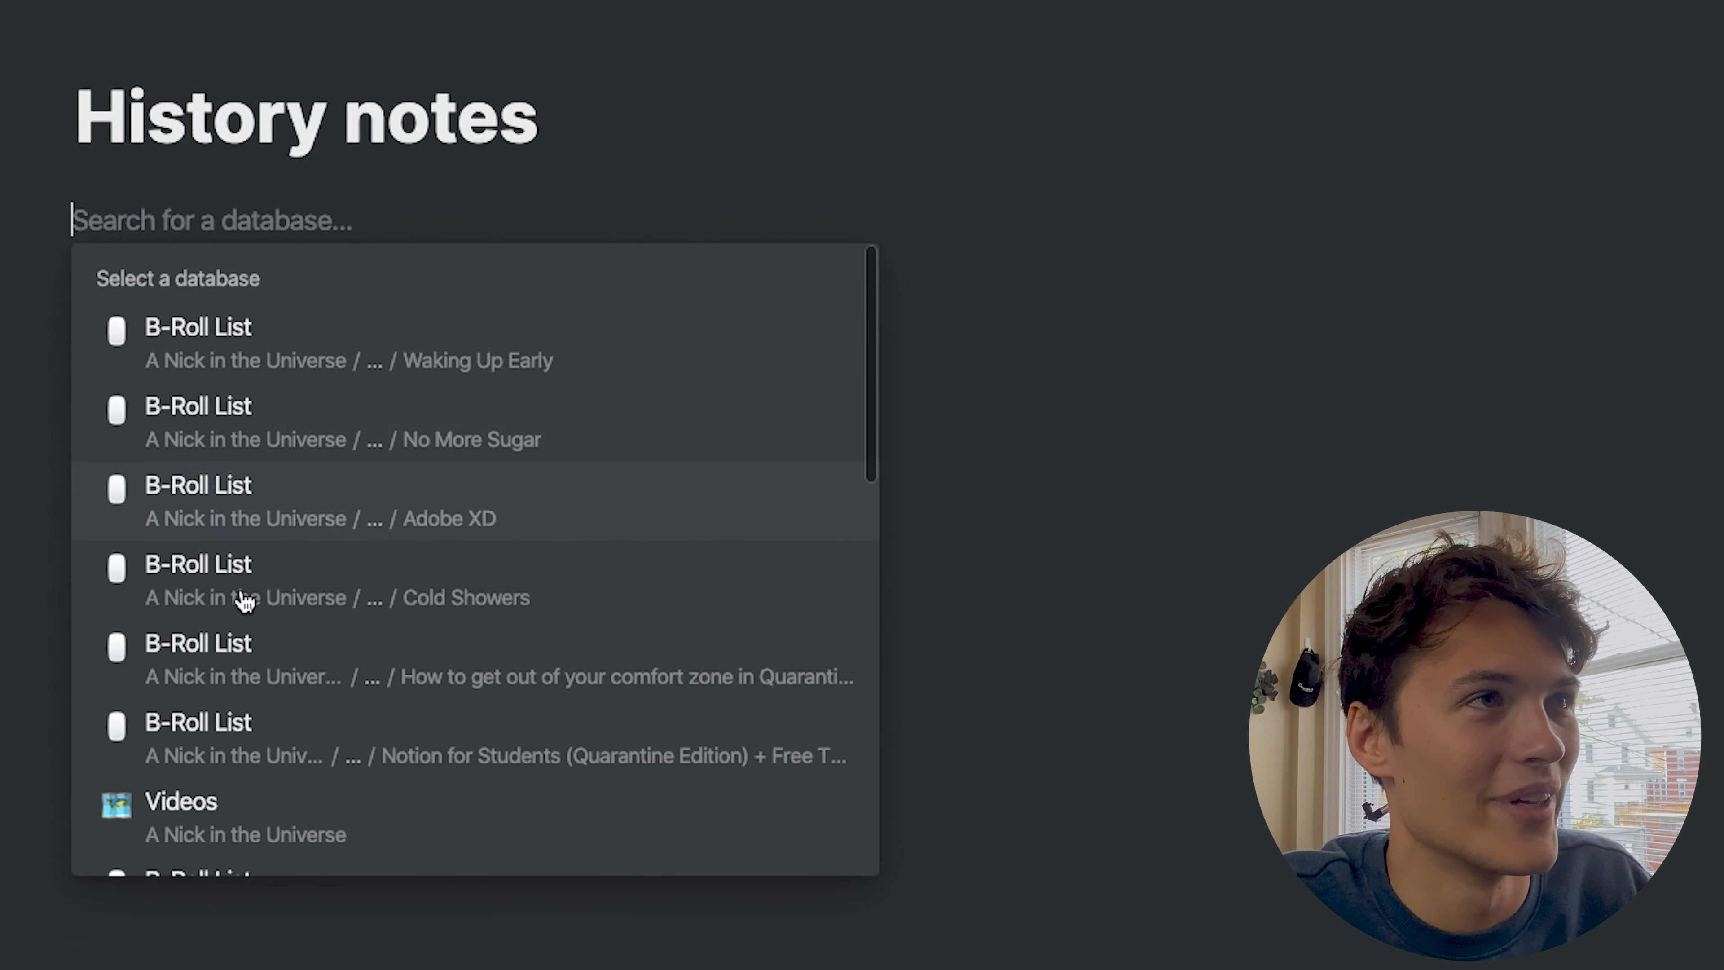
{"action": "type", "text": "note"}
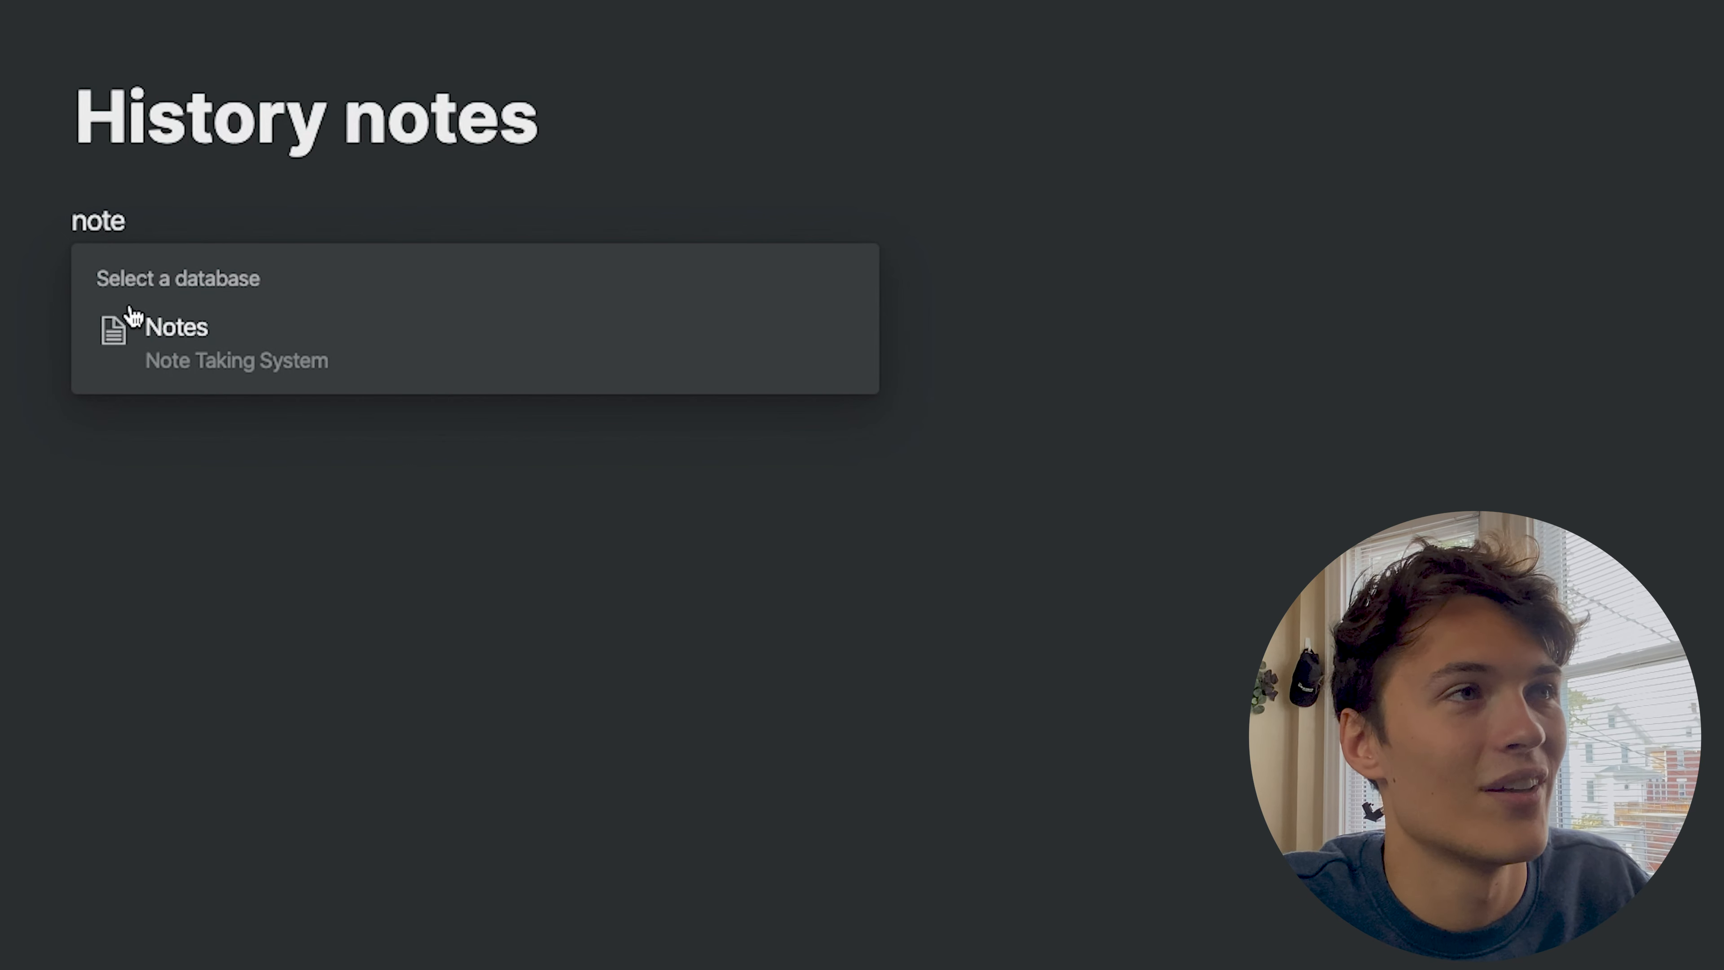
{"action": "left_click", "coordinate": [170, 370]}
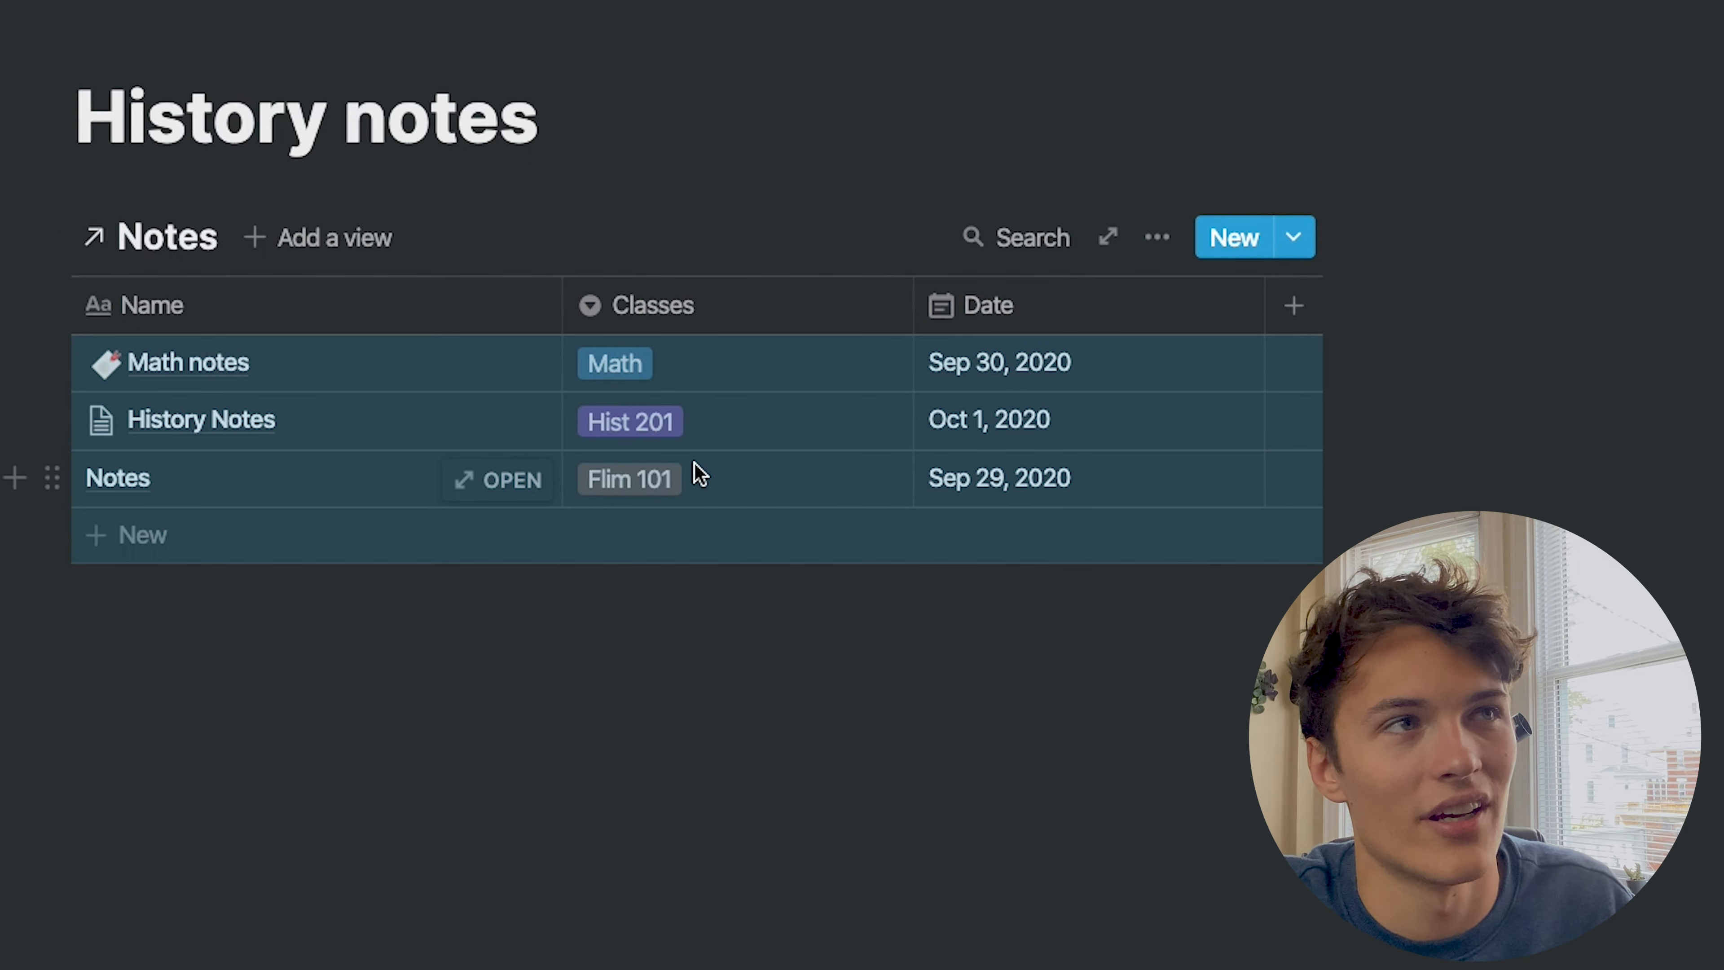
{"action": "left_click", "coordinate": [676, 672]}
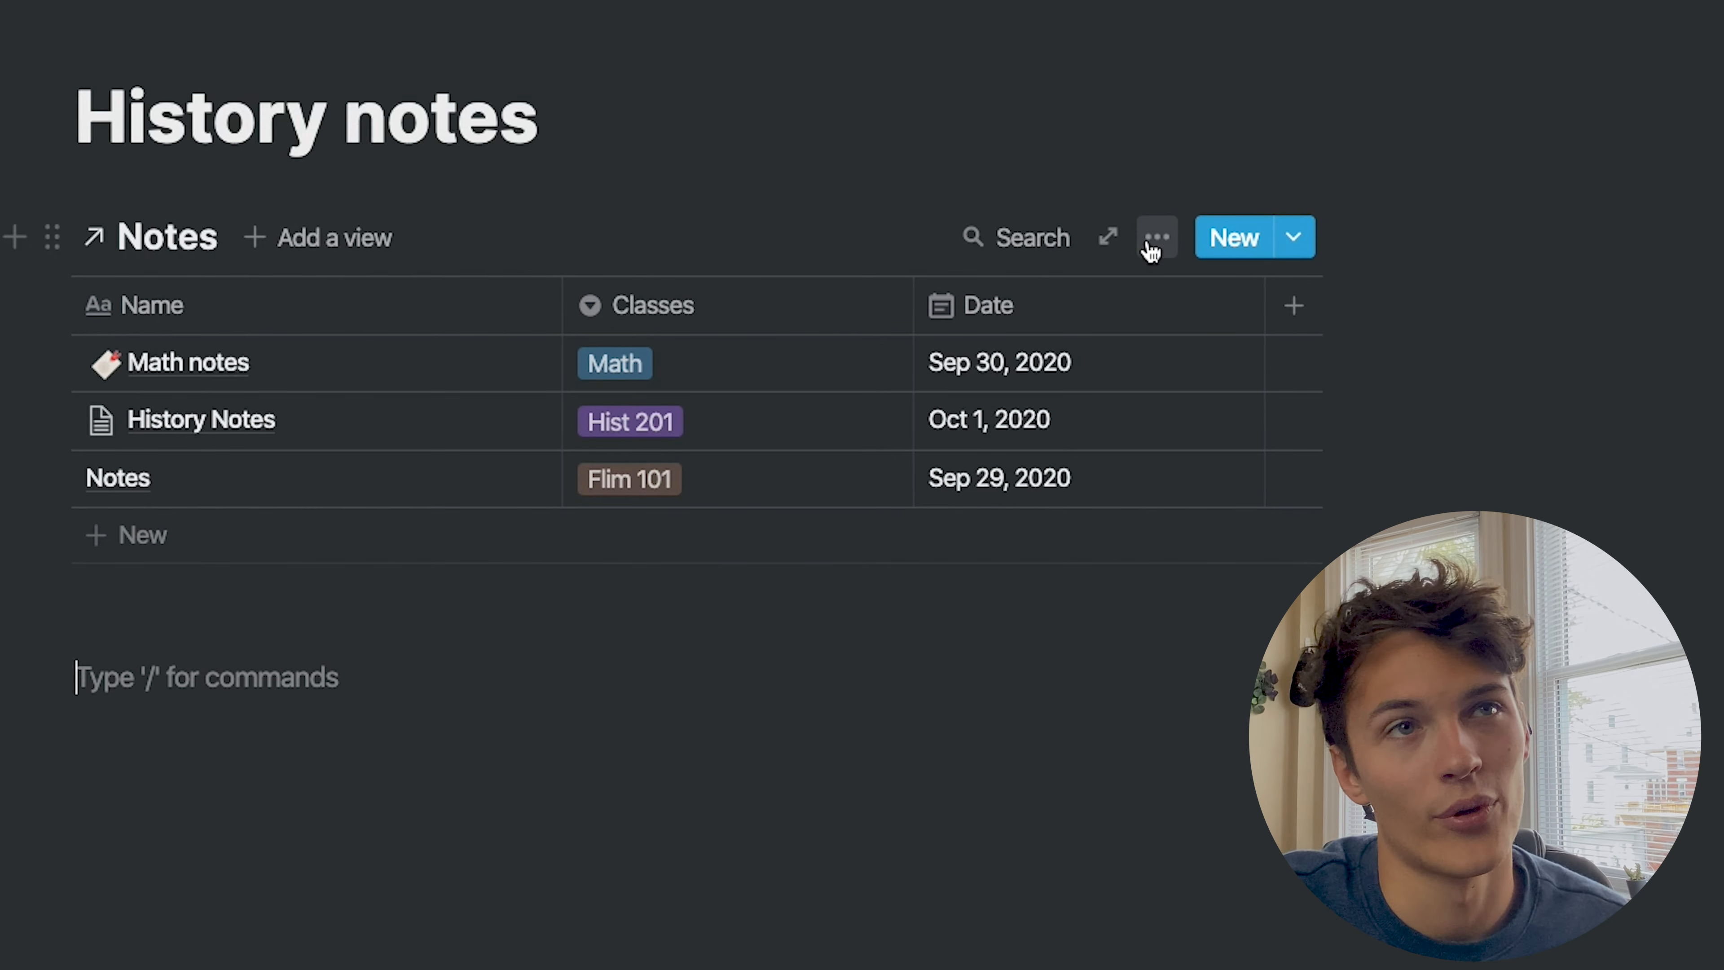
Filter the linked Notes table to show only entries where Classes is Hist 201
{"action": "left_click", "coordinate": [1156, 239]}
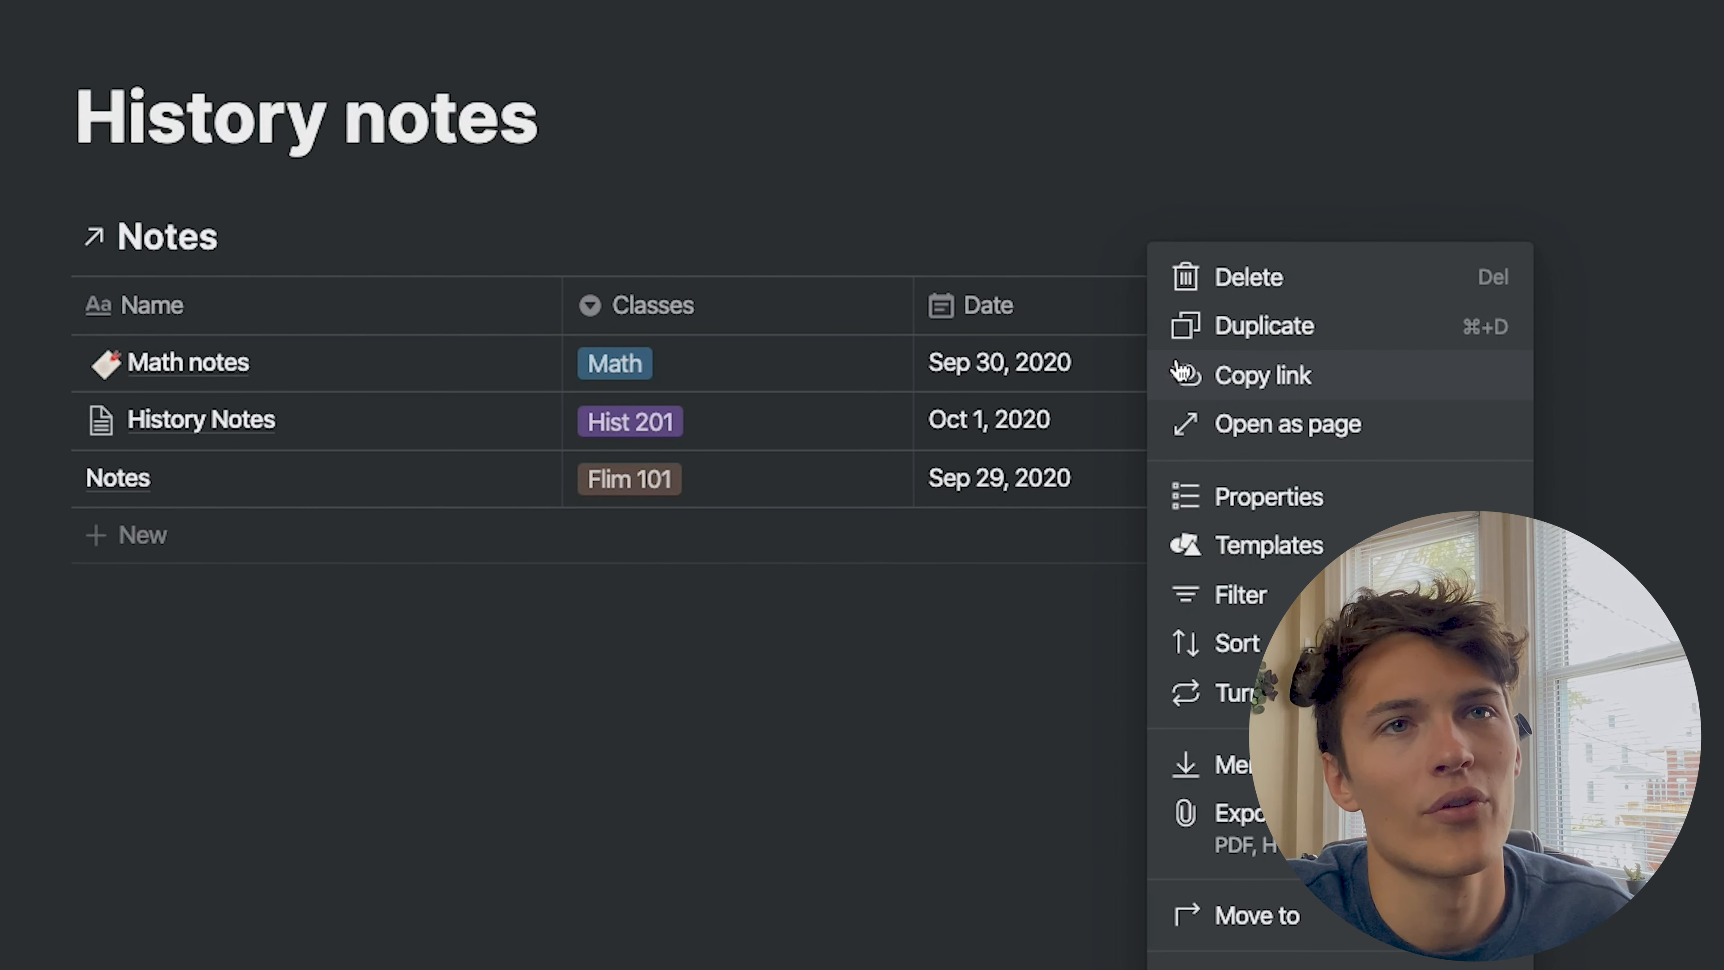
{"action": "left_click", "coordinate": [1221, 596]}
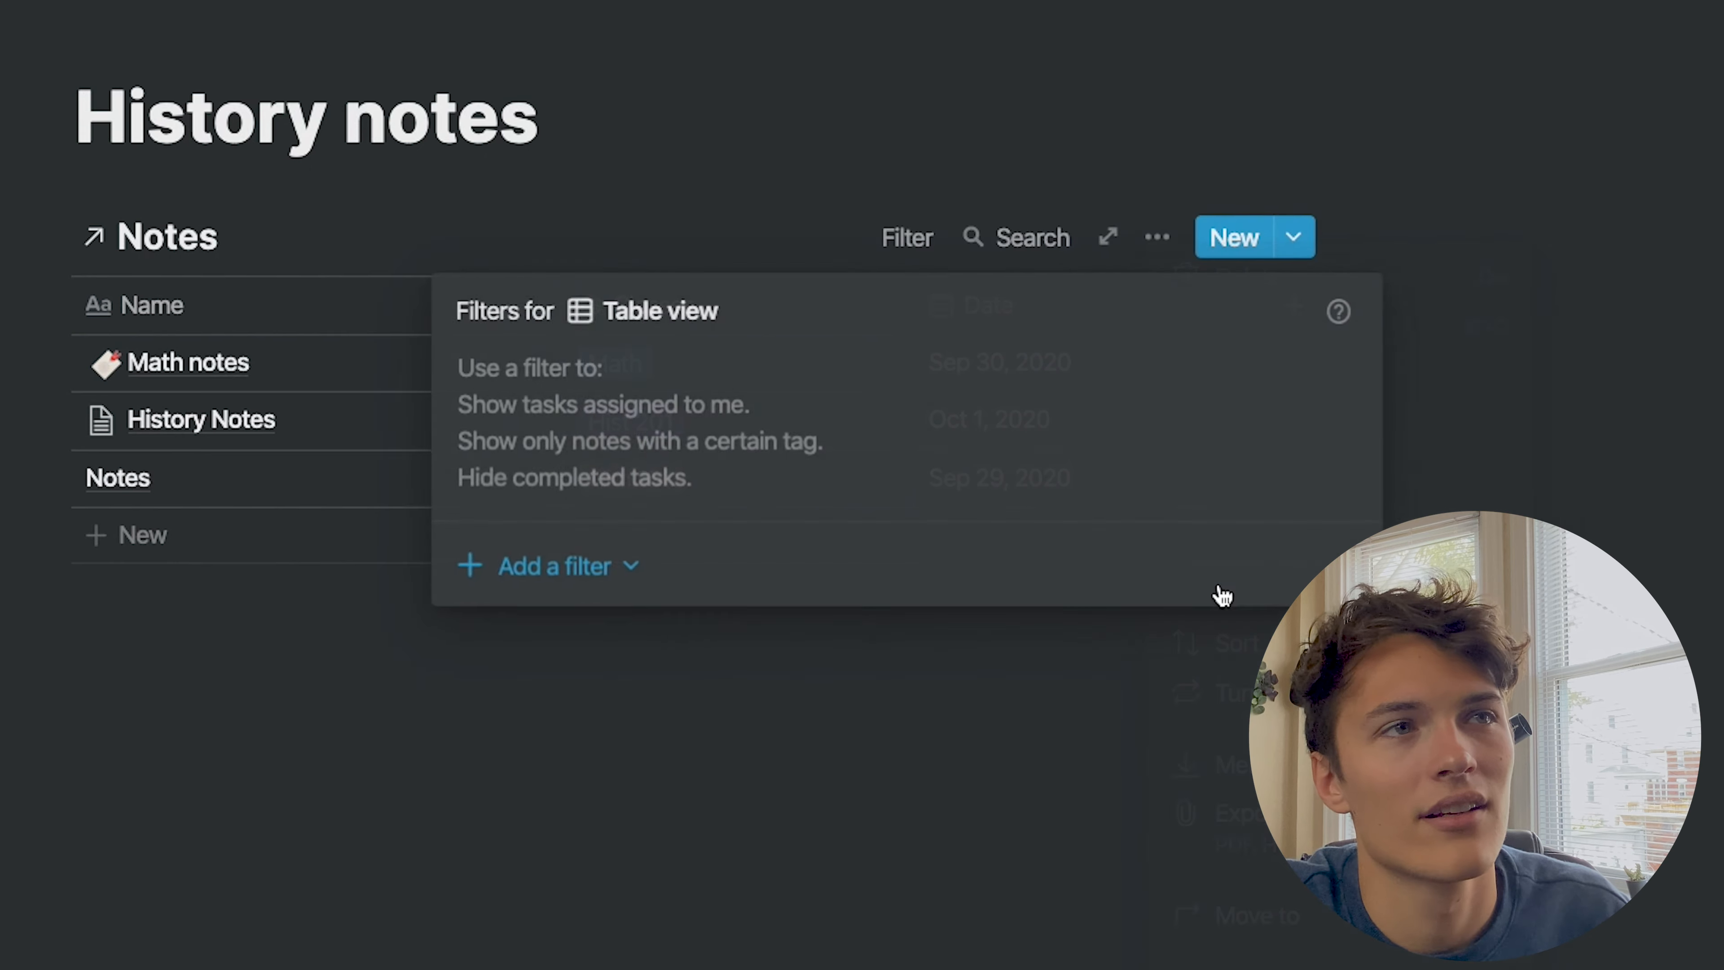
{"action": "left_click", "coordinate": [479, 572]}
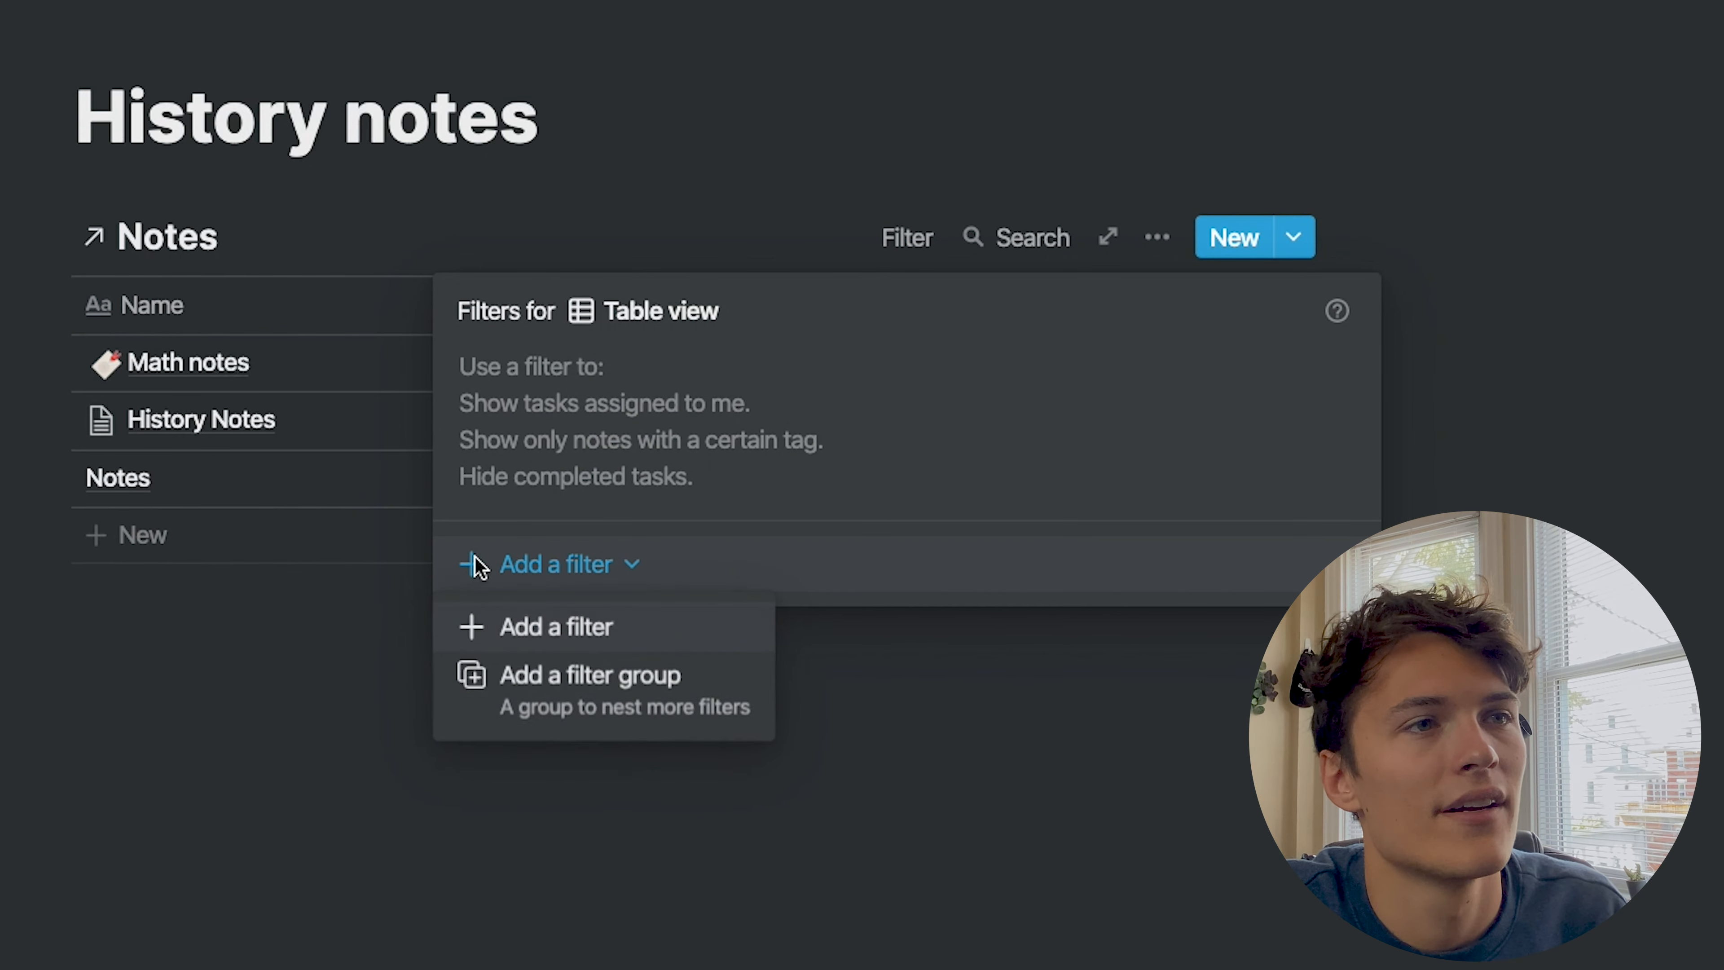
{"action": "left_click", "coordinate": [561, 624]}
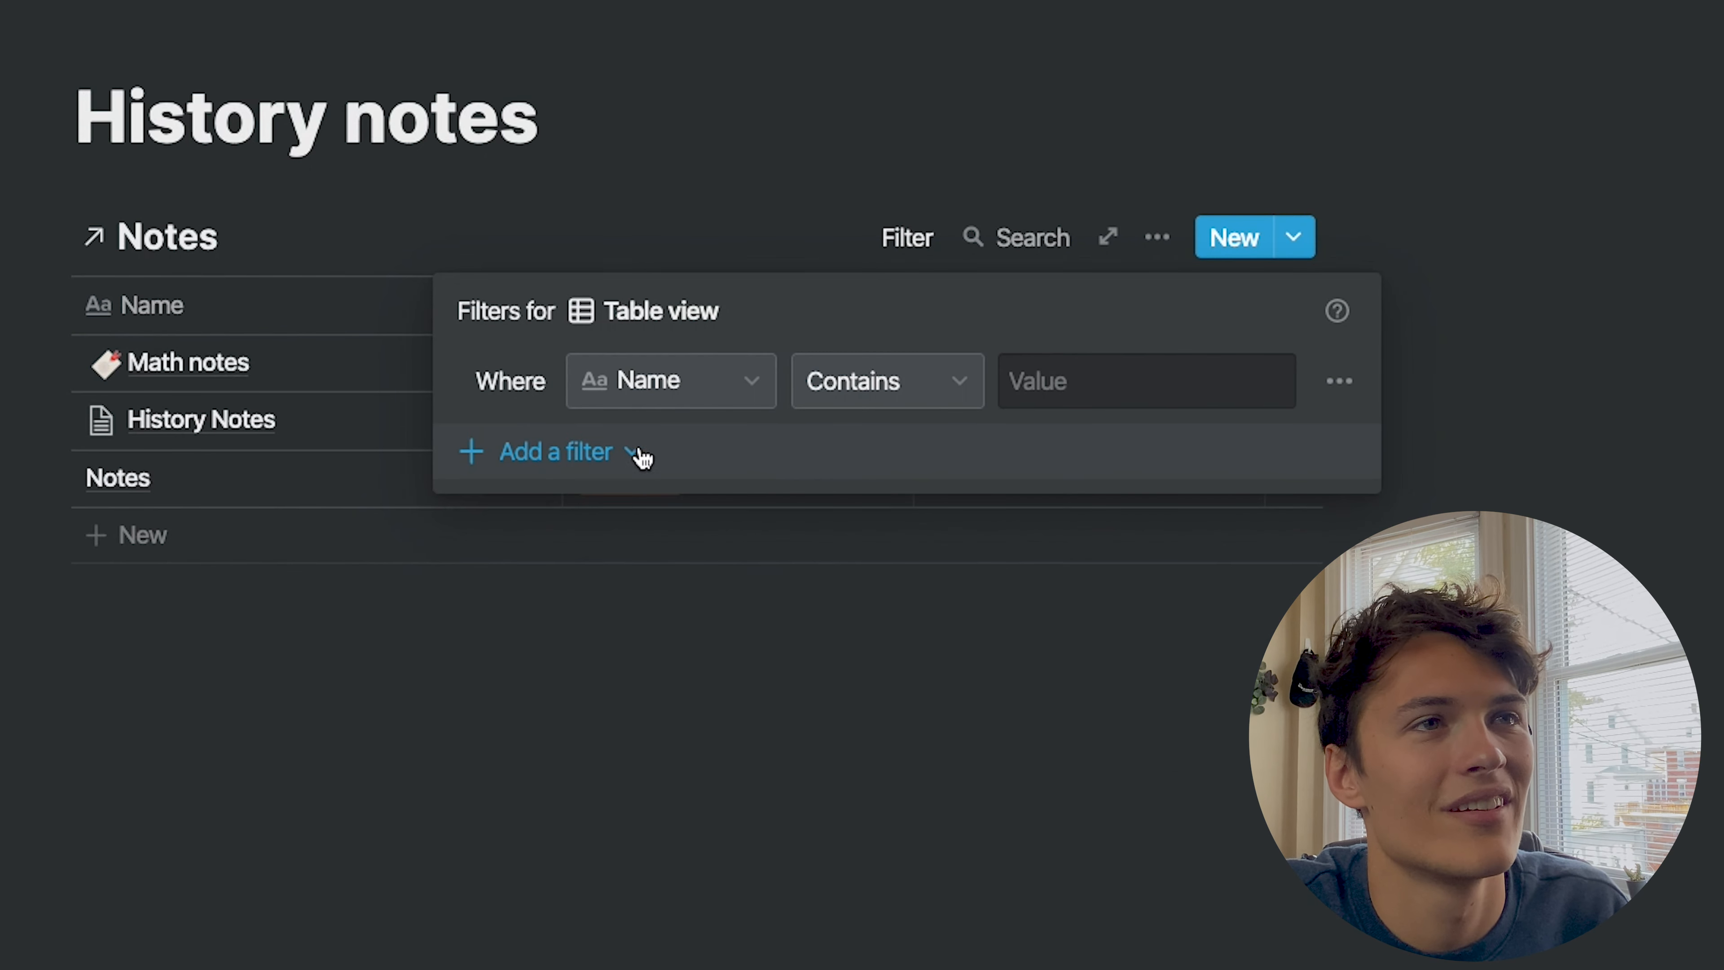
{"action": "left_click", "coordinate": [701, 383]}
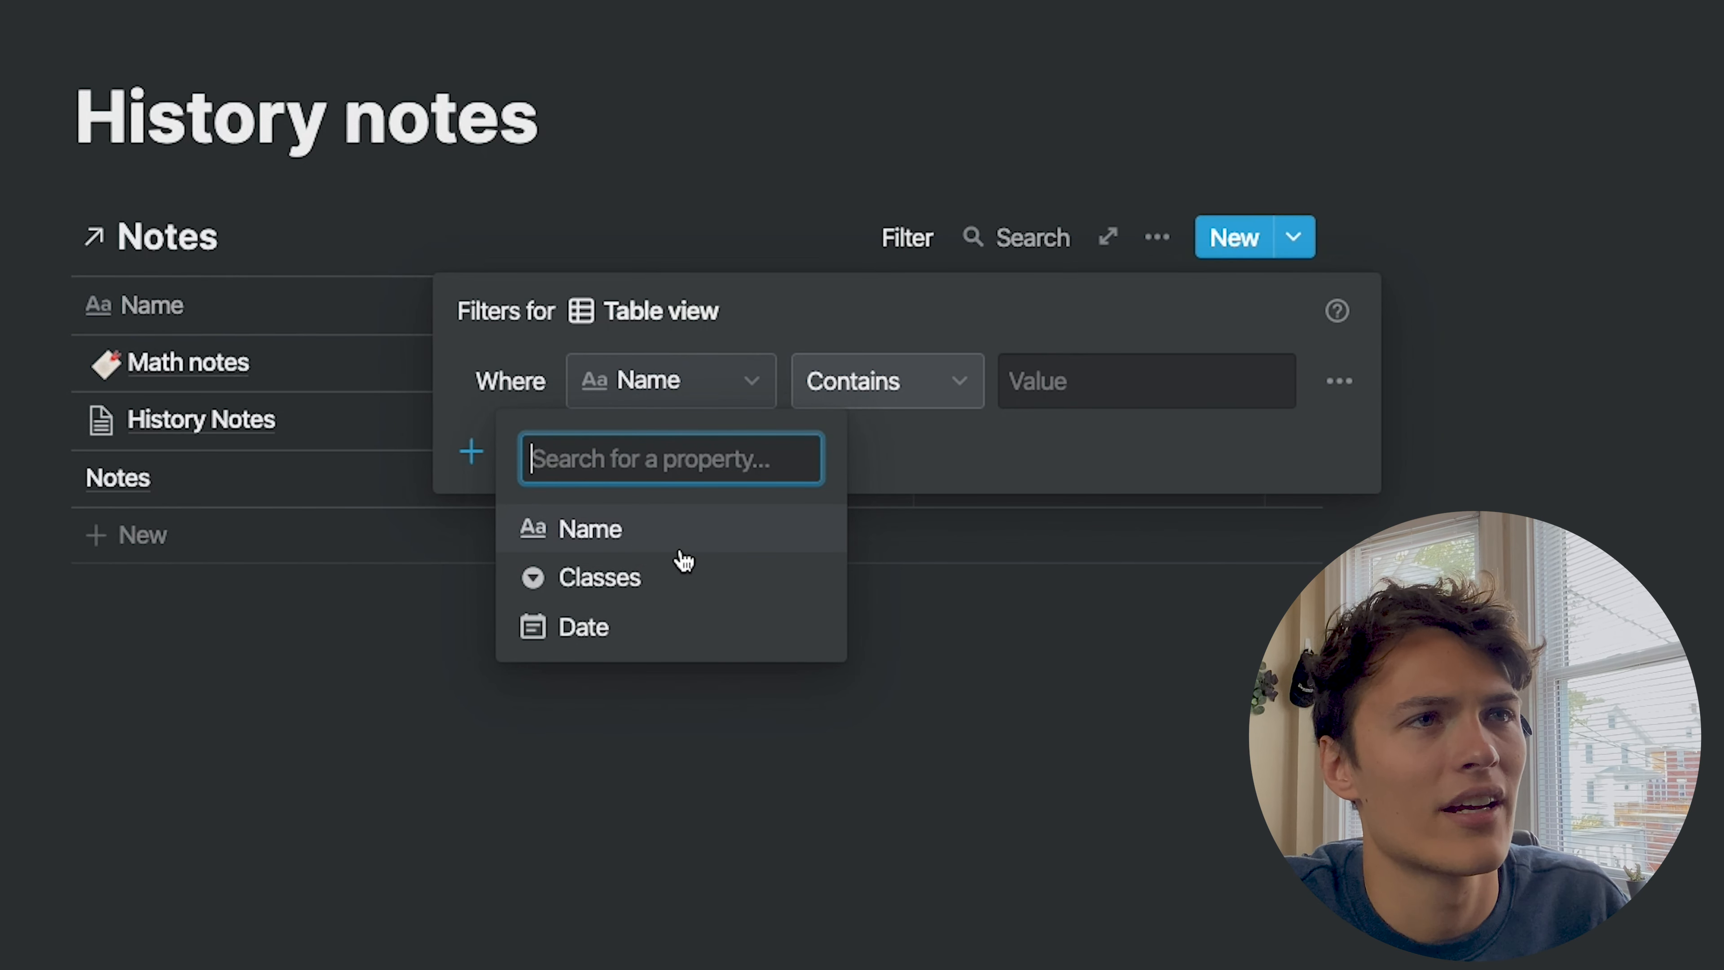
{"action": "left_click", "coordinate": [673, 583]}
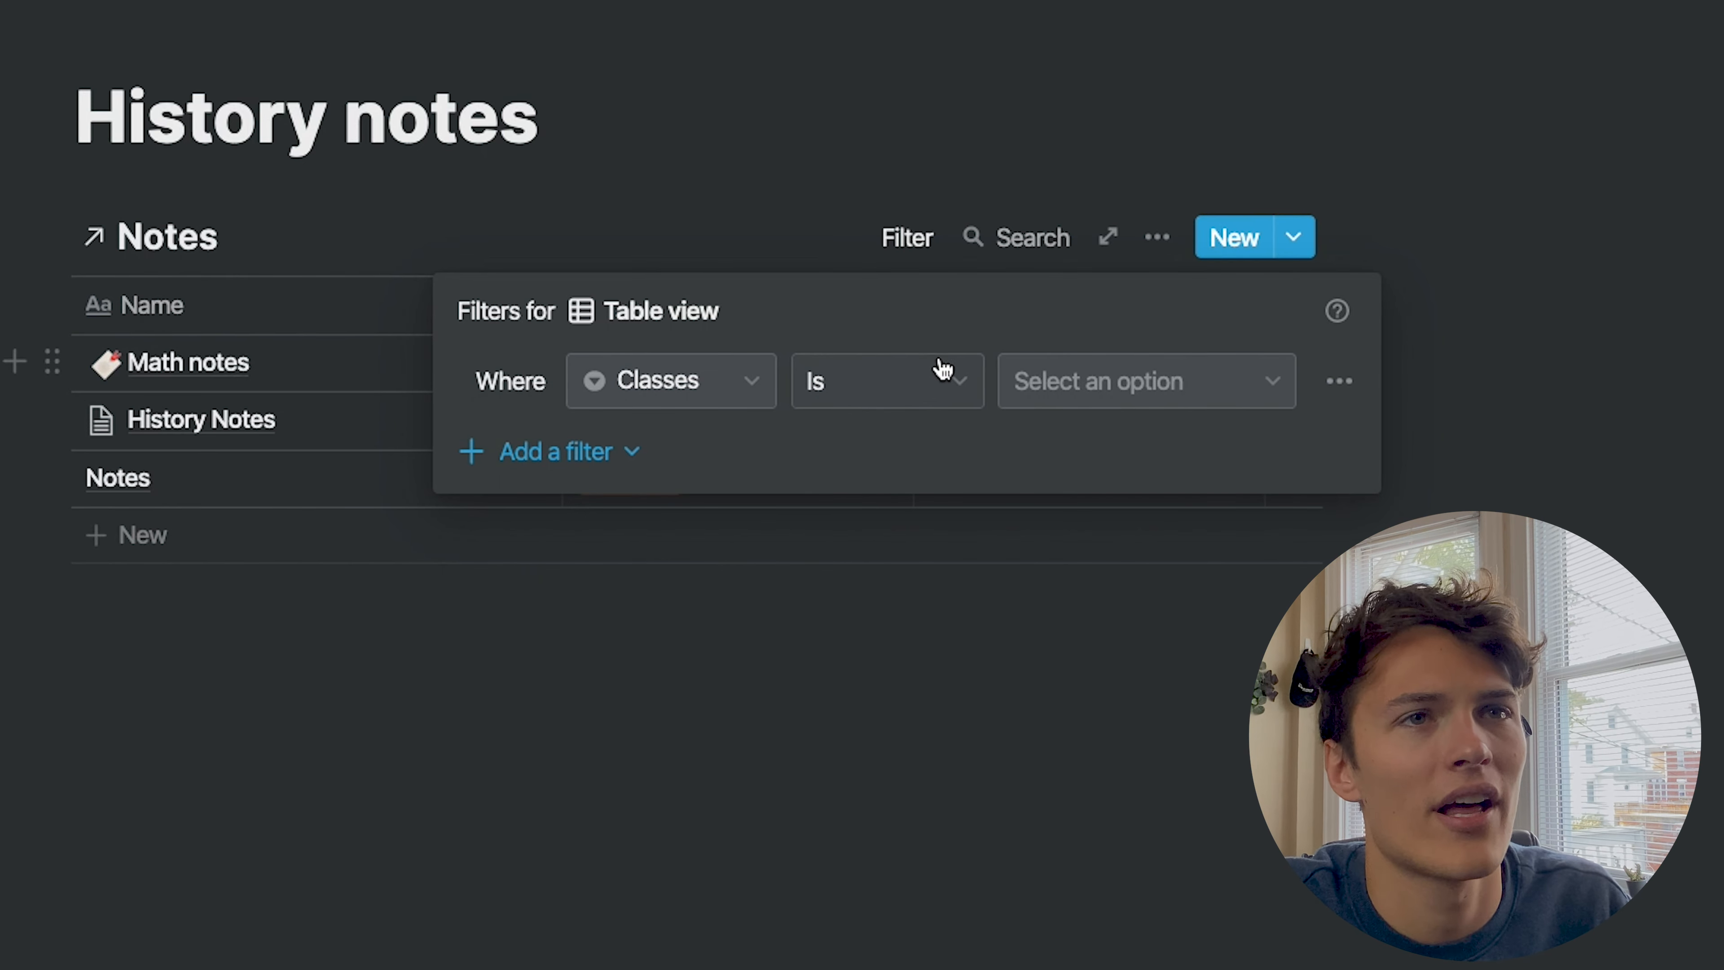
{"action": "left_click", "coordinate": [1172, 381]}
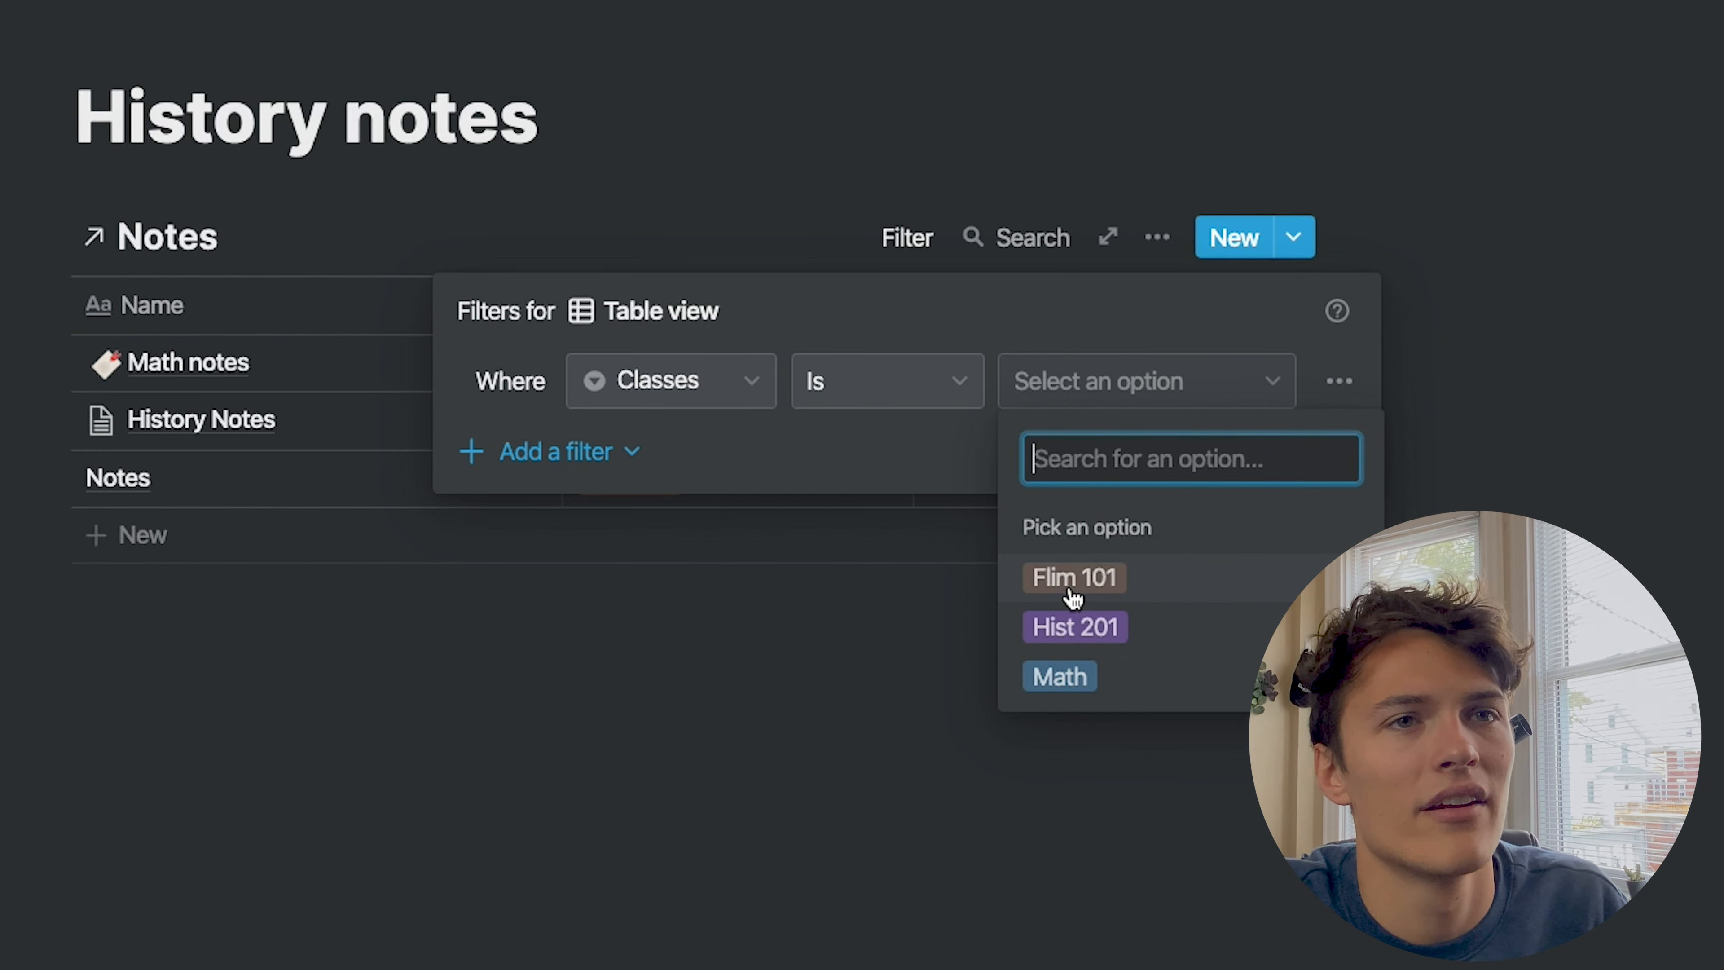
{"action": "left_click", "coordinate": [1068, 623]}
{"action": "left_click", "coordinate": [1125, 567]}
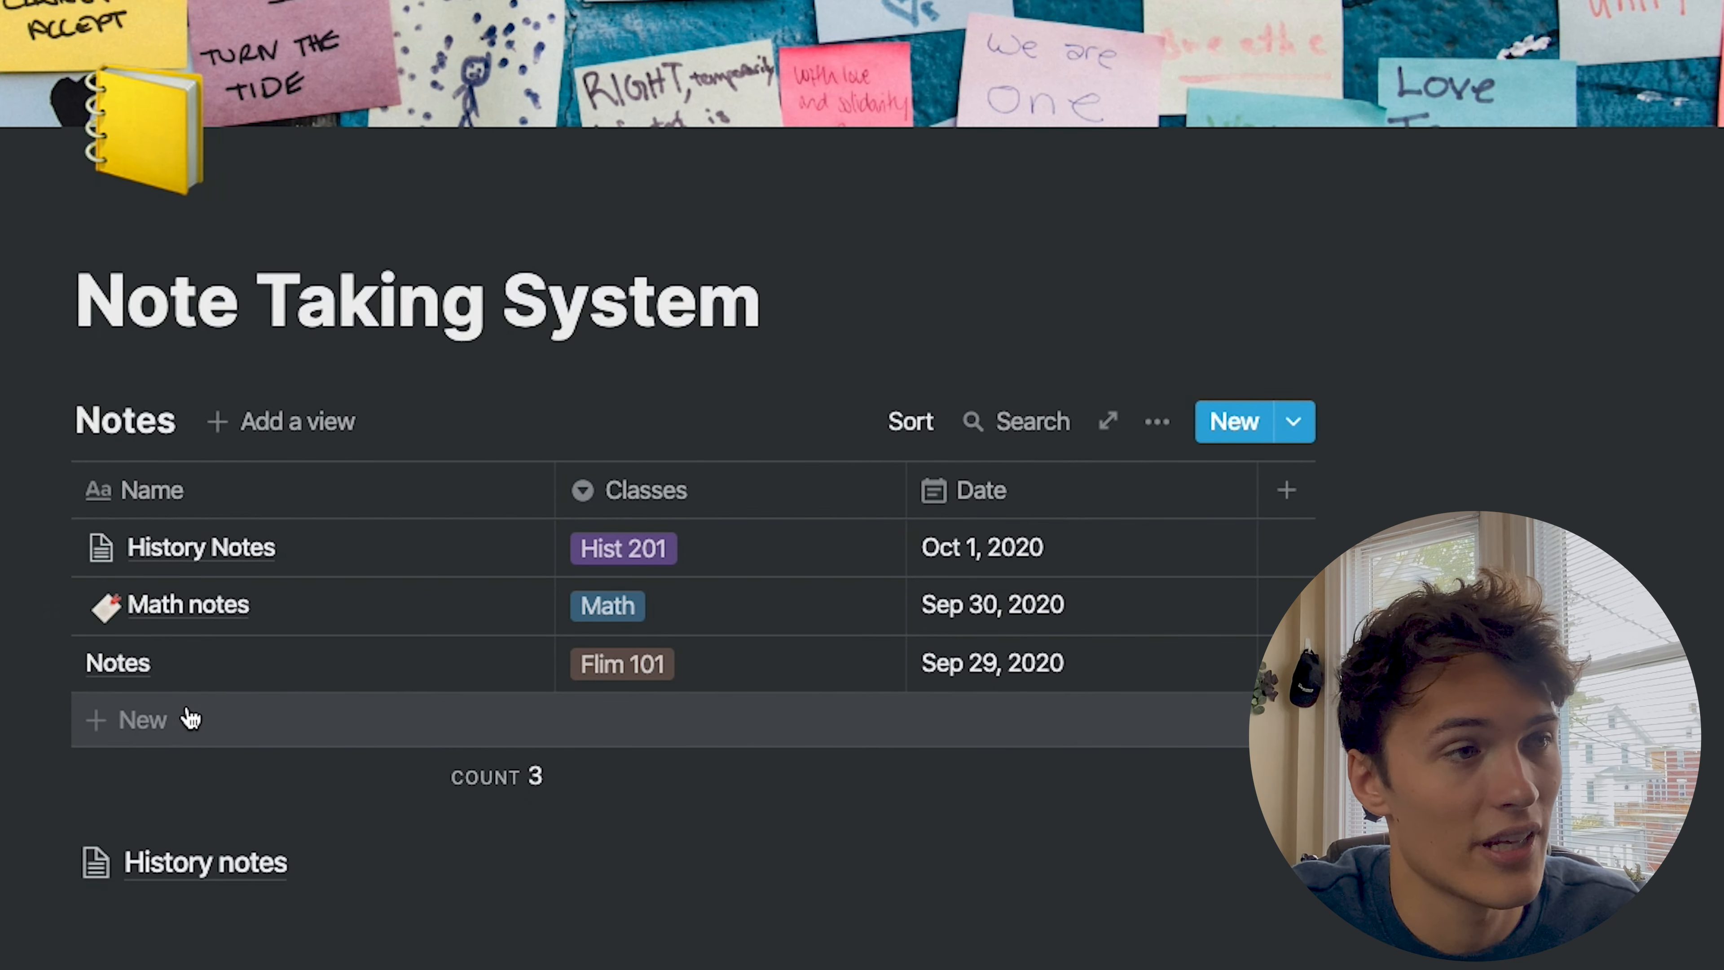
Add a new row to the Notes table on the Note Taking System page
{"action": "left_click", "coordinate": [166, 721]}
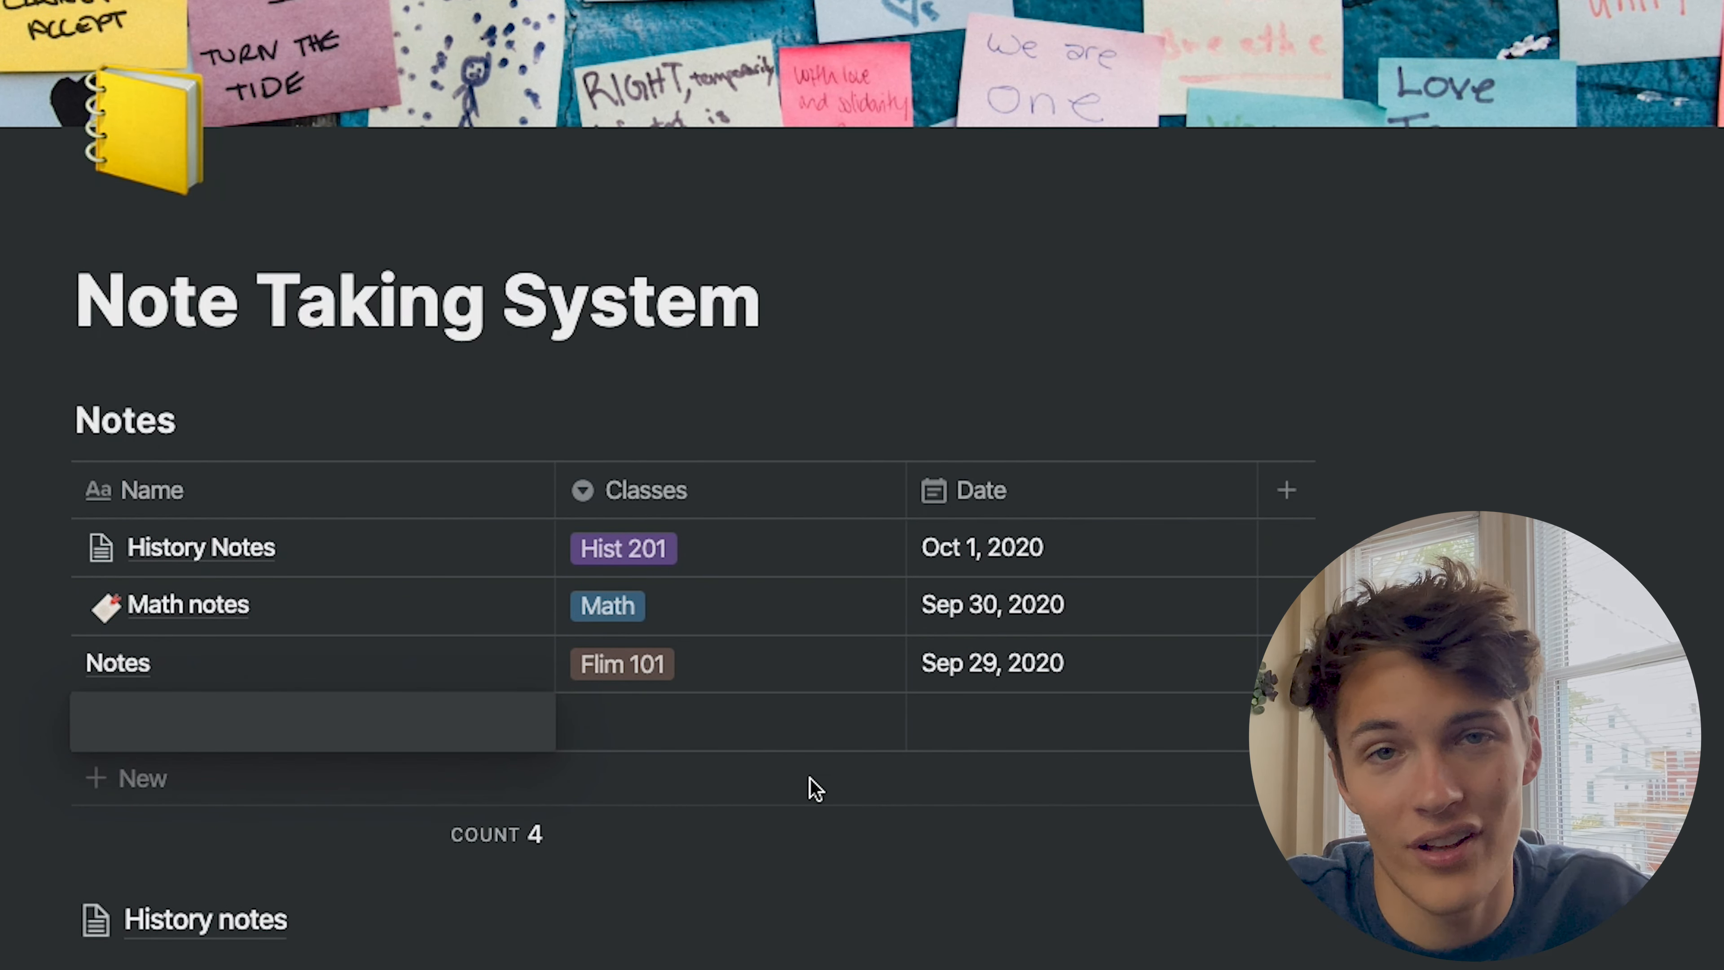